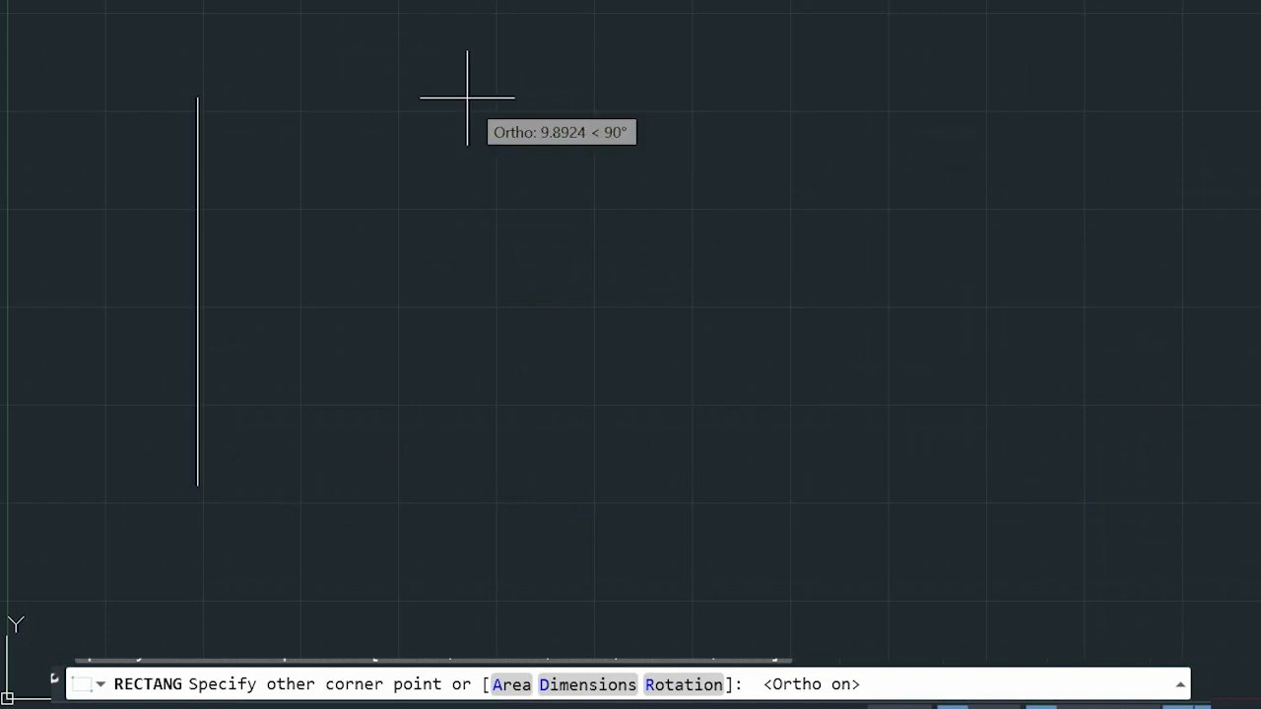
Finish the trial rectangle drawn with Ortho on and delete it
click(823, 484)
key(Delete)
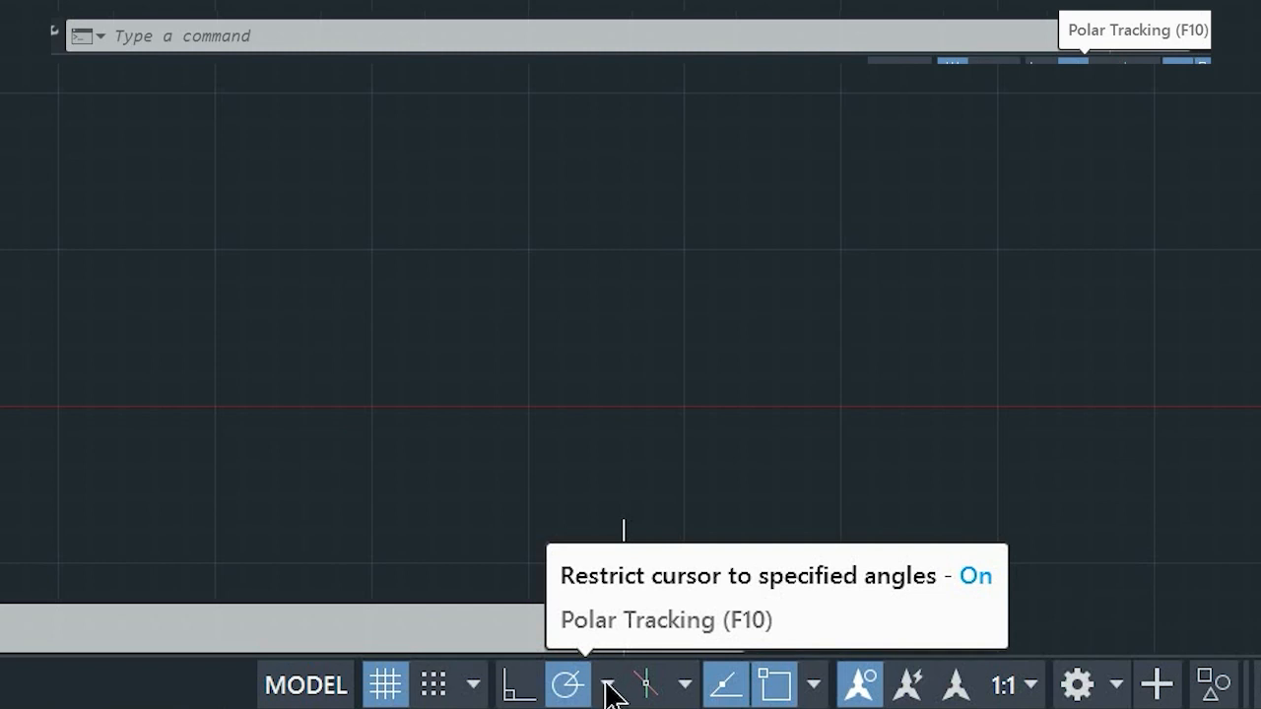
Set the polar tracking increment to 90 degrees and start a line from a point in the empty drawing area
click(608, 685)
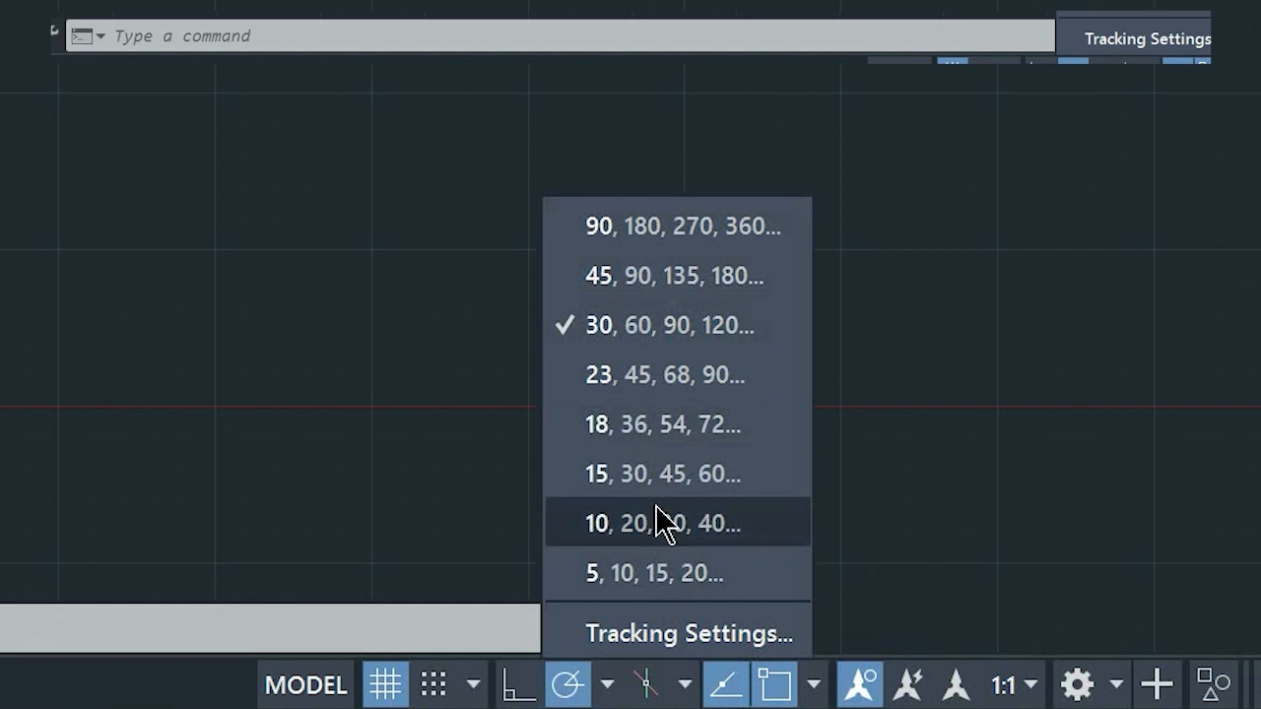
click(689, 234)
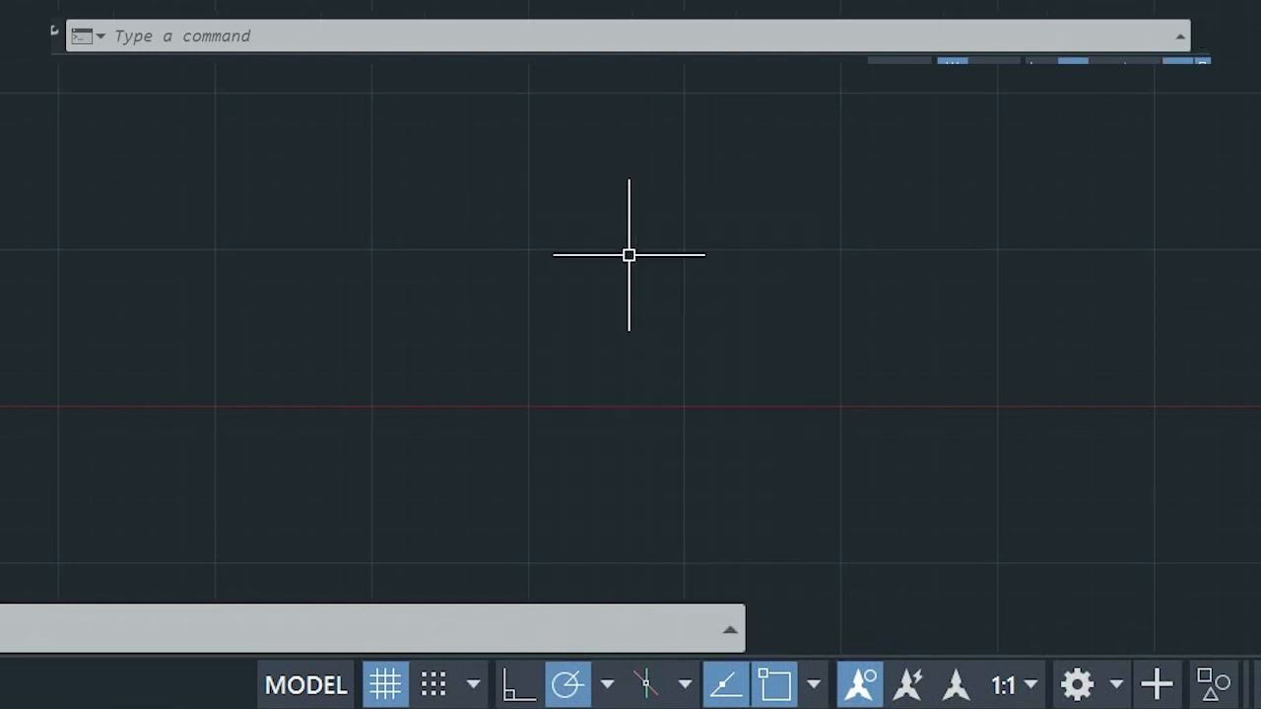
text(l)
key(Return)
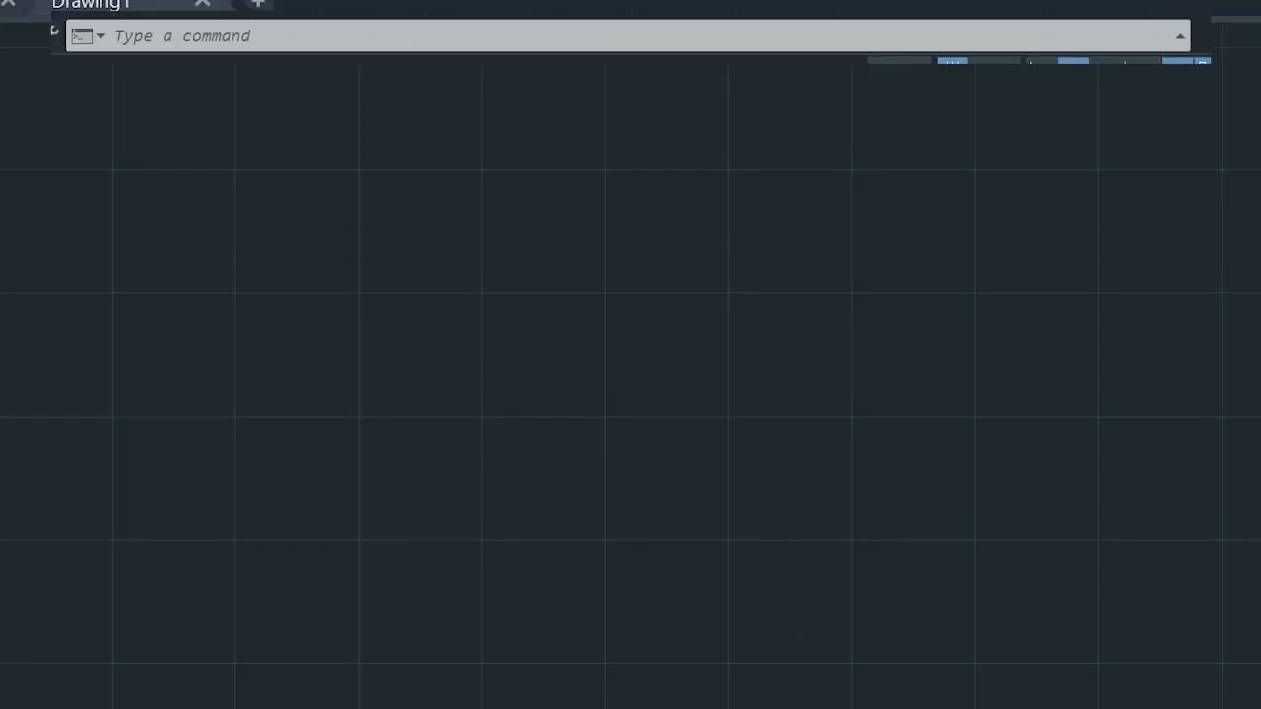
text(l)
key(Return)
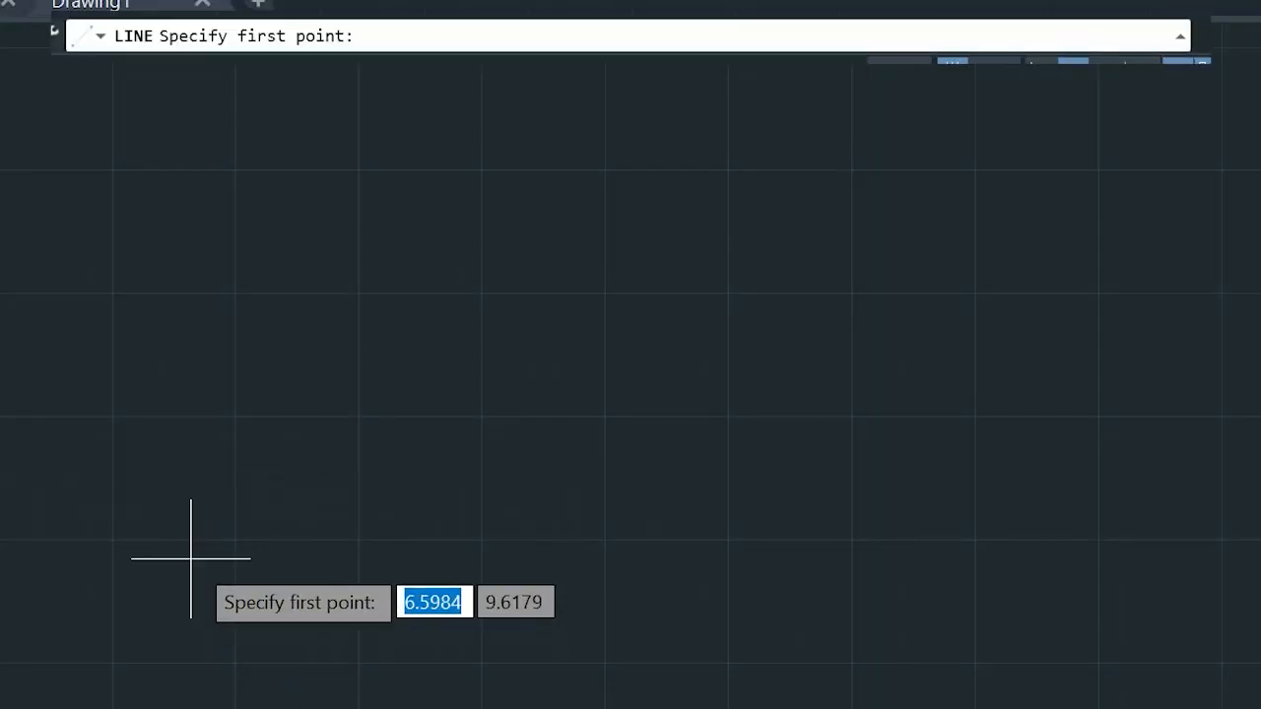
click(191, 559)
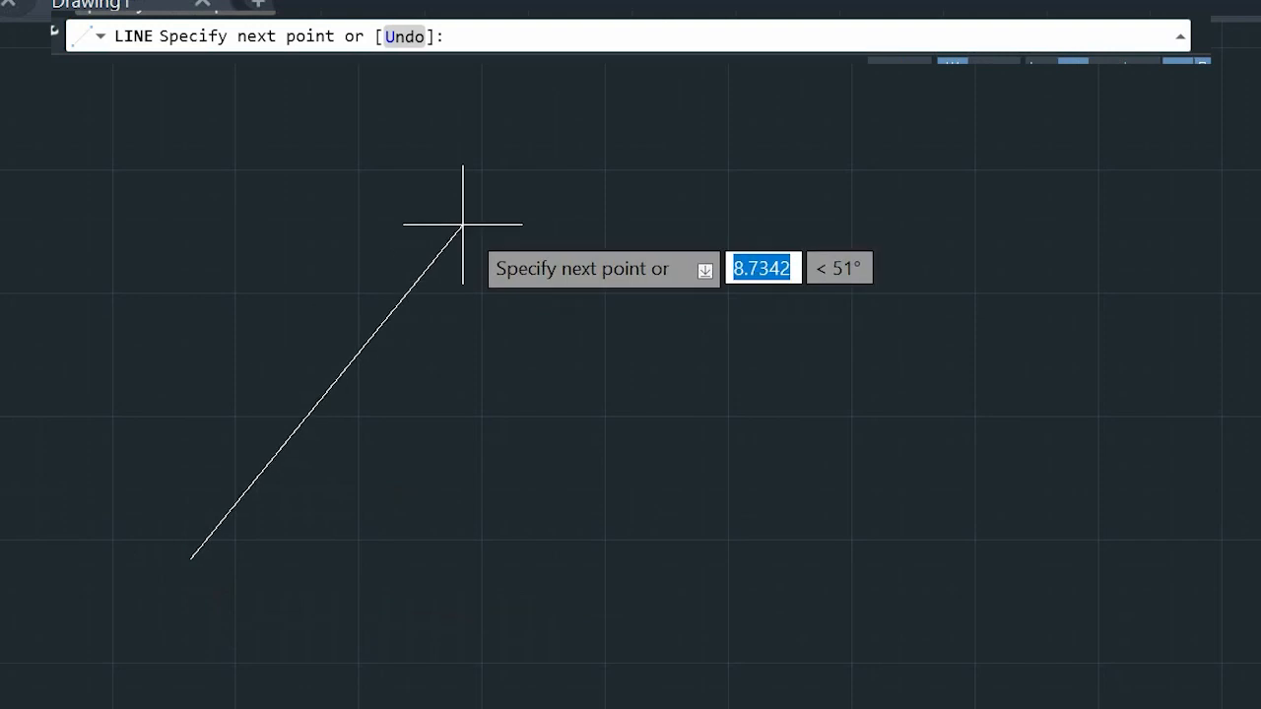
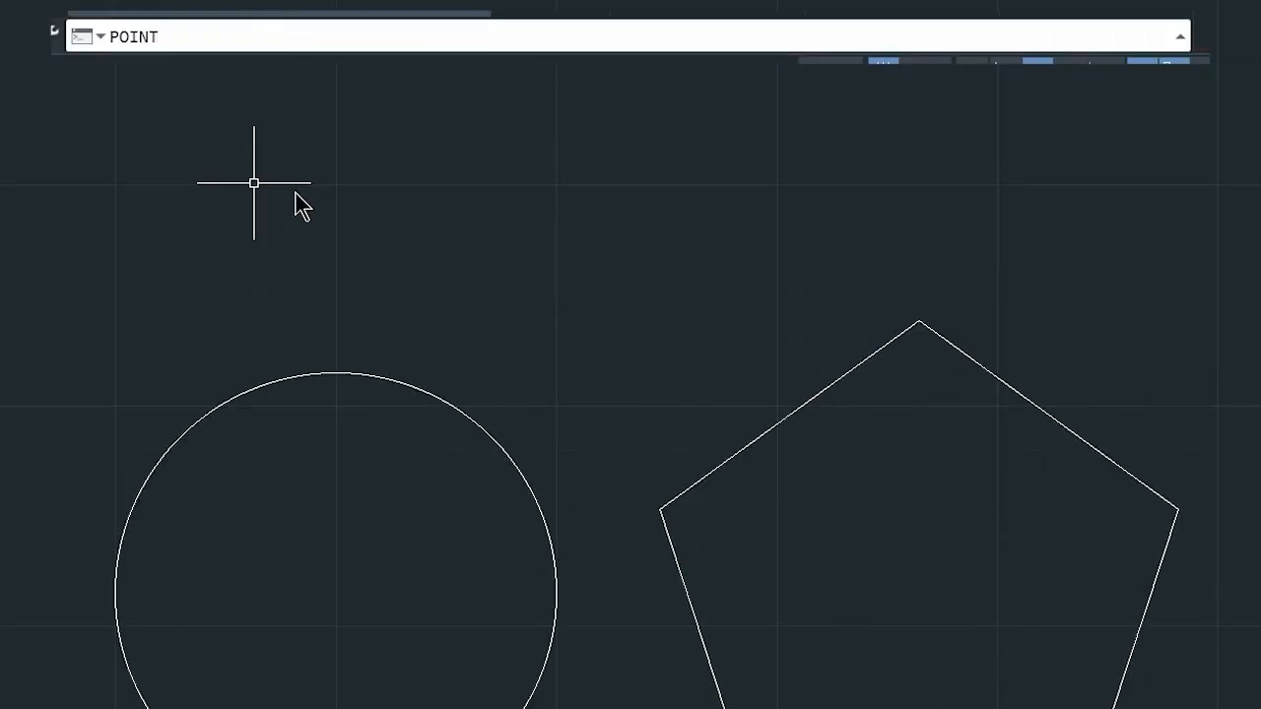
Place a point object in the space between the circle and the pentagon and window-select it to locate it
key(Return)
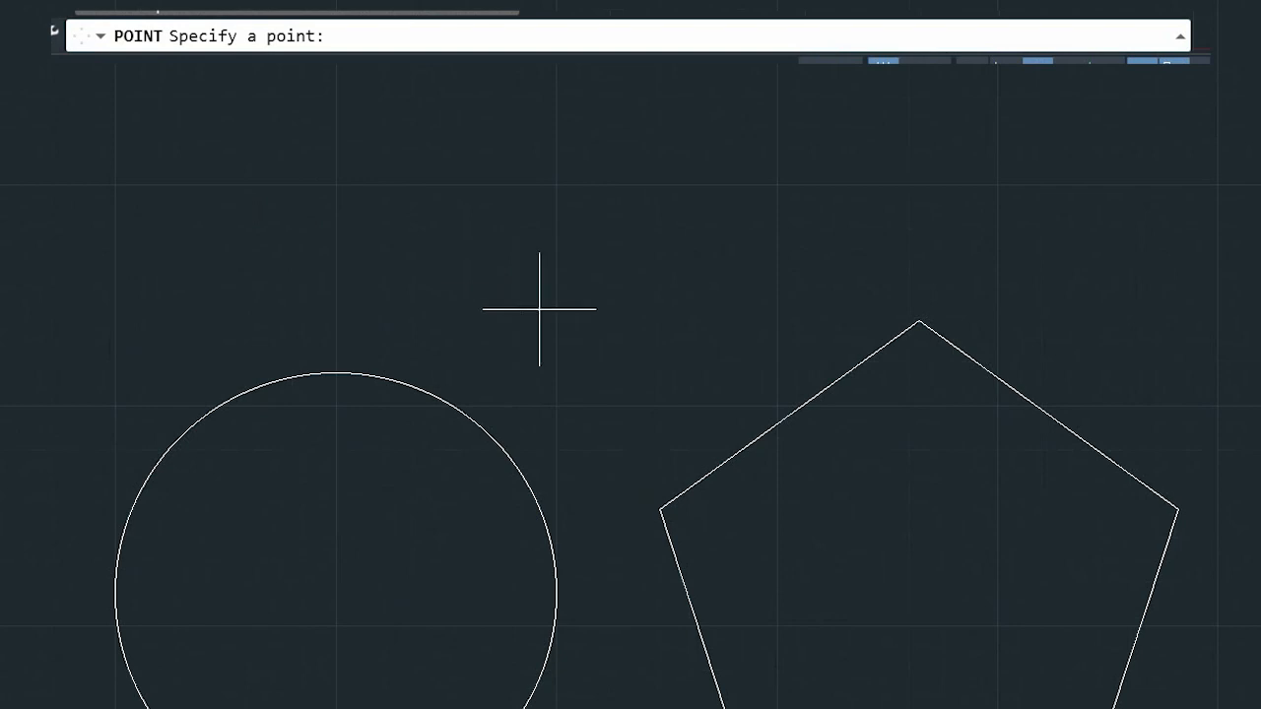
click(600, 338)
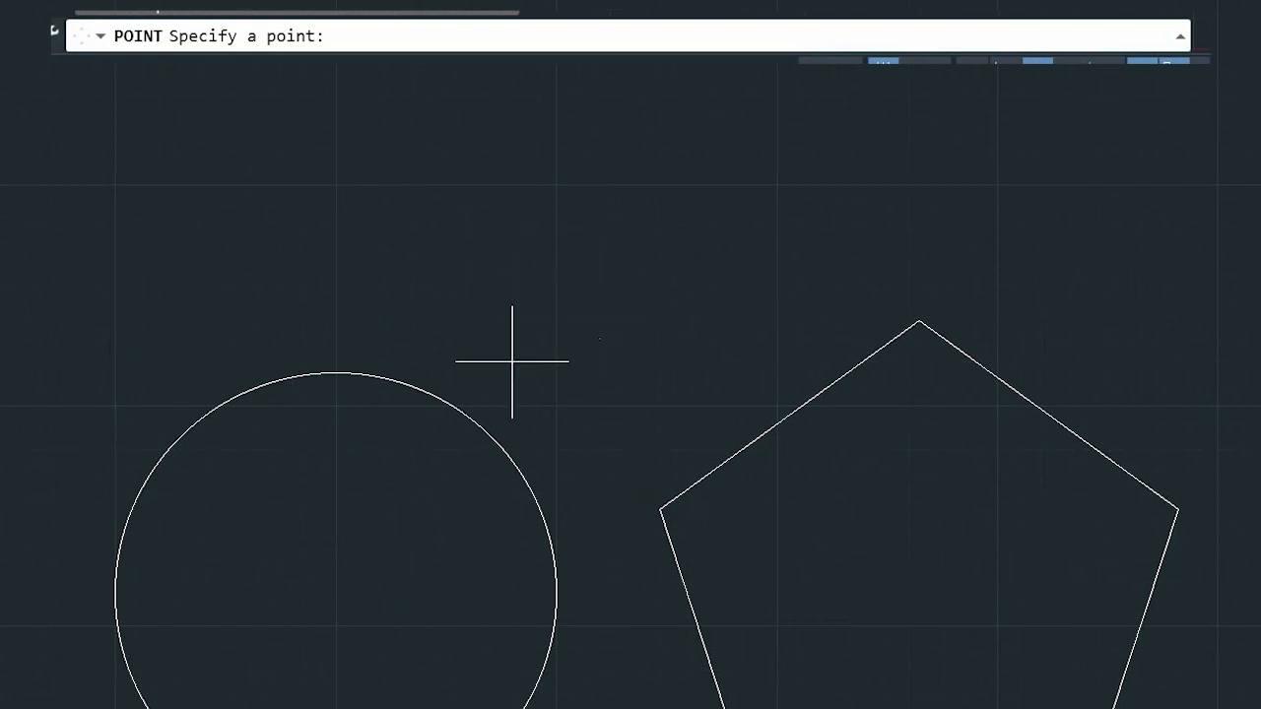
click(595, 278)
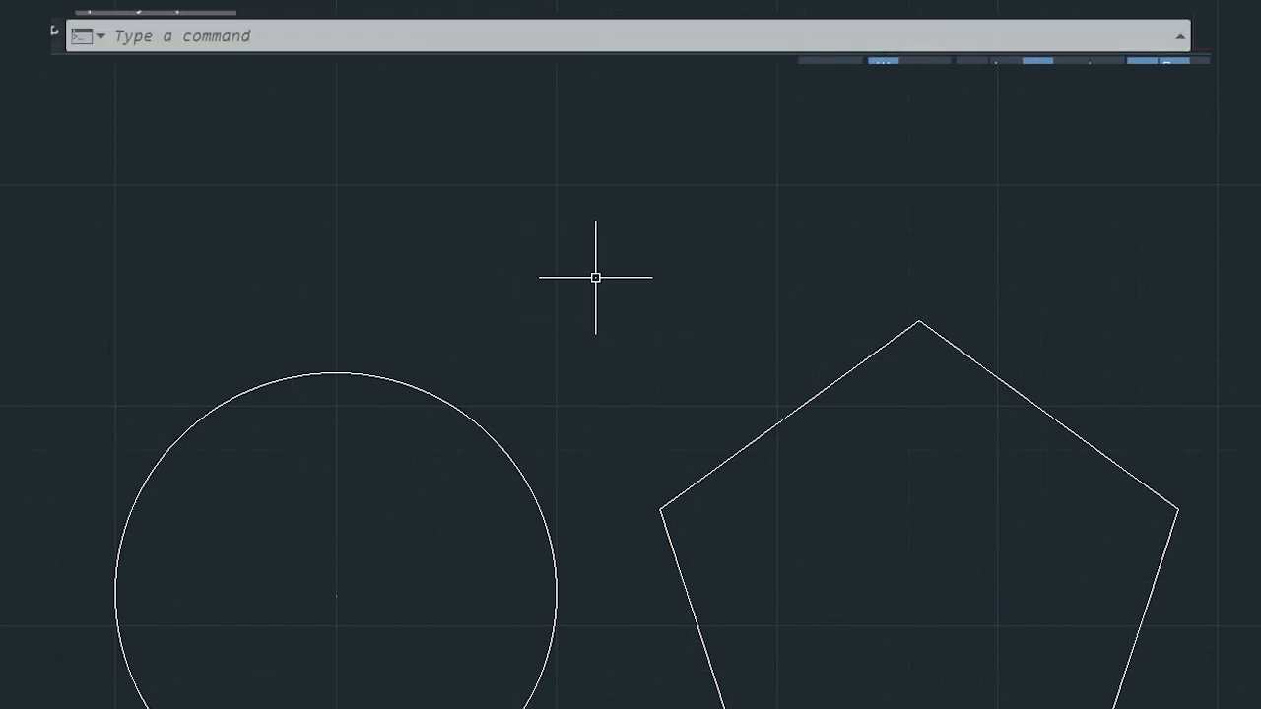
click(512, 197)
click(734, 374)
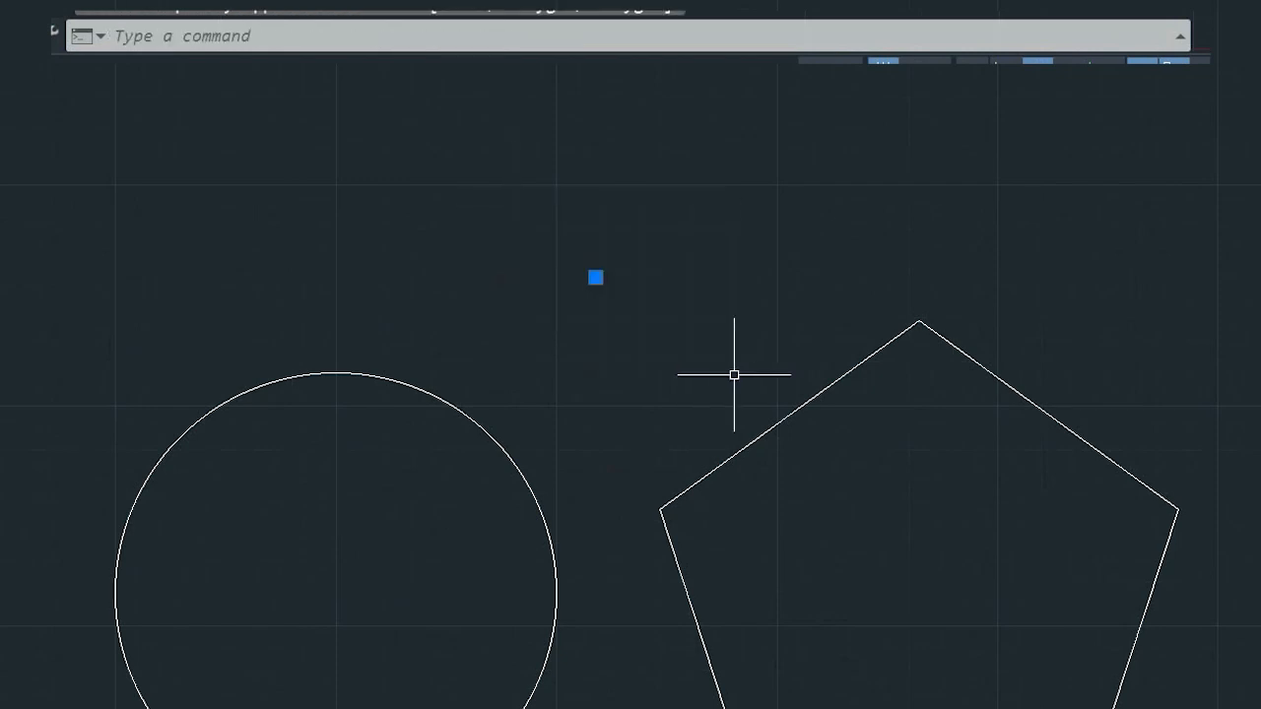
key(Escape)
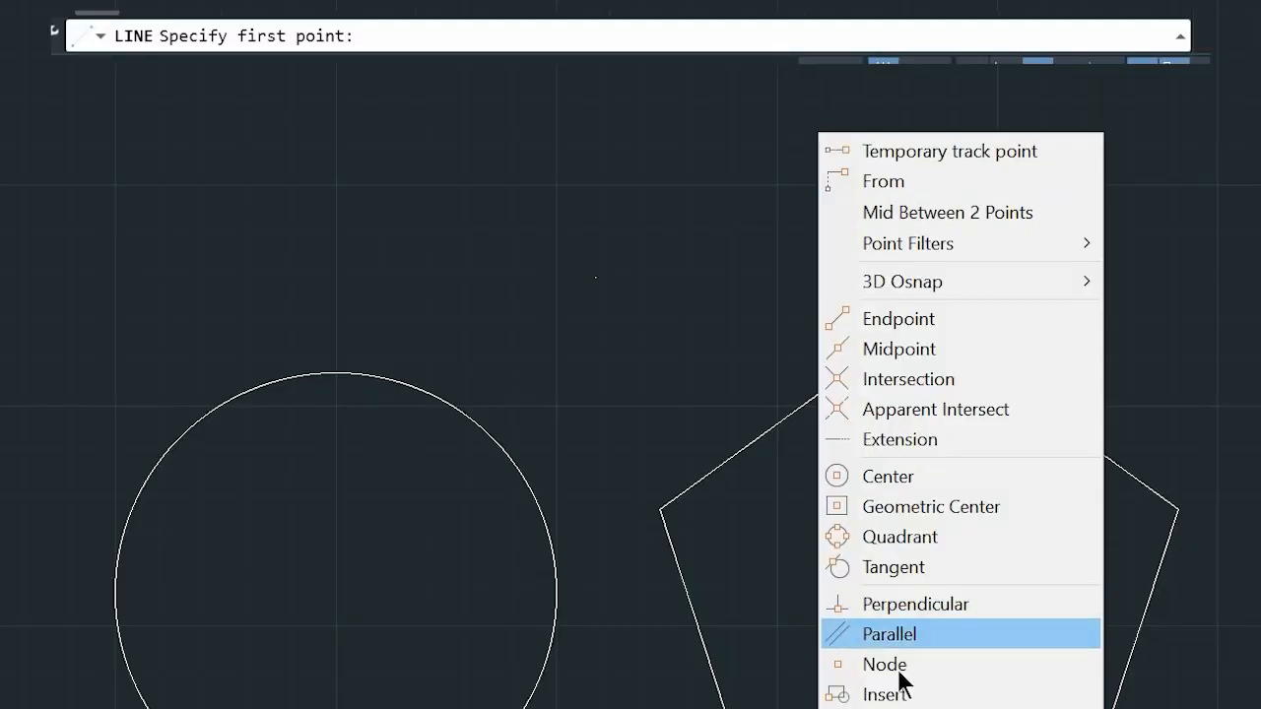
Try a one-time Node object snap for the first point of a line near the circle and pentagon
click(890, 674)
scroll(533, 214, up, 3)
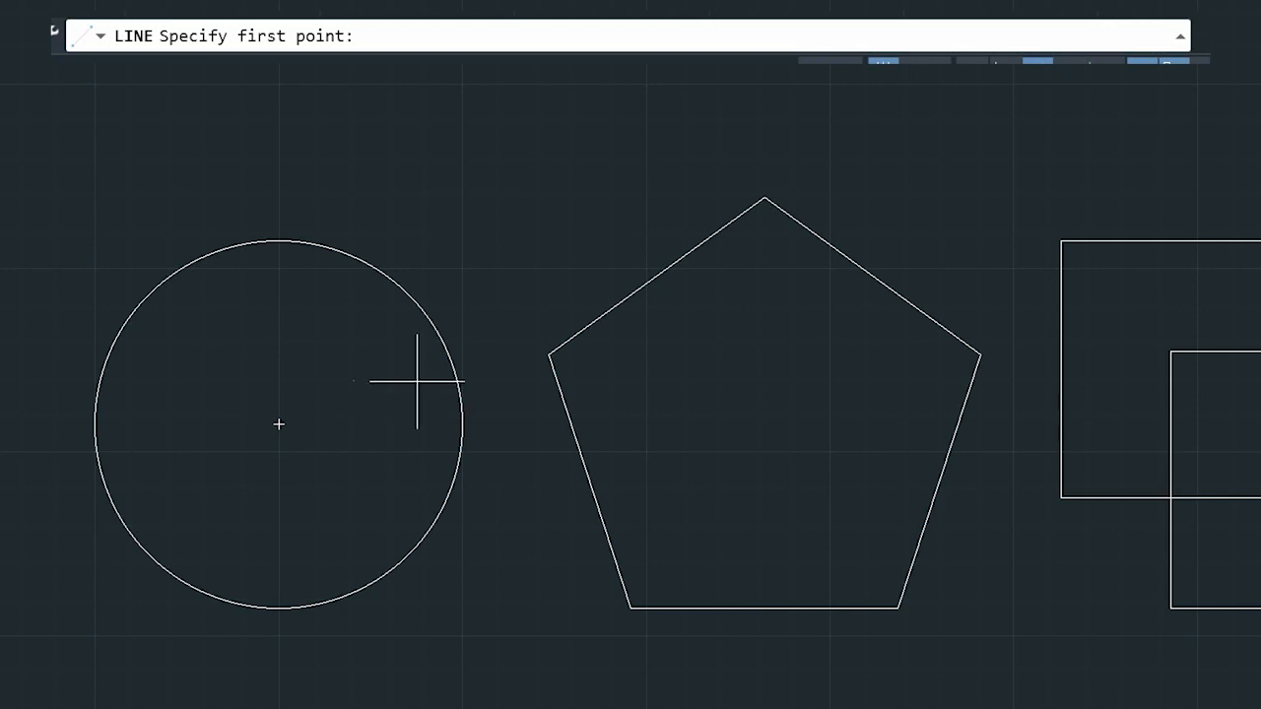
shift+right_click(514, 86)
click(562, 429)
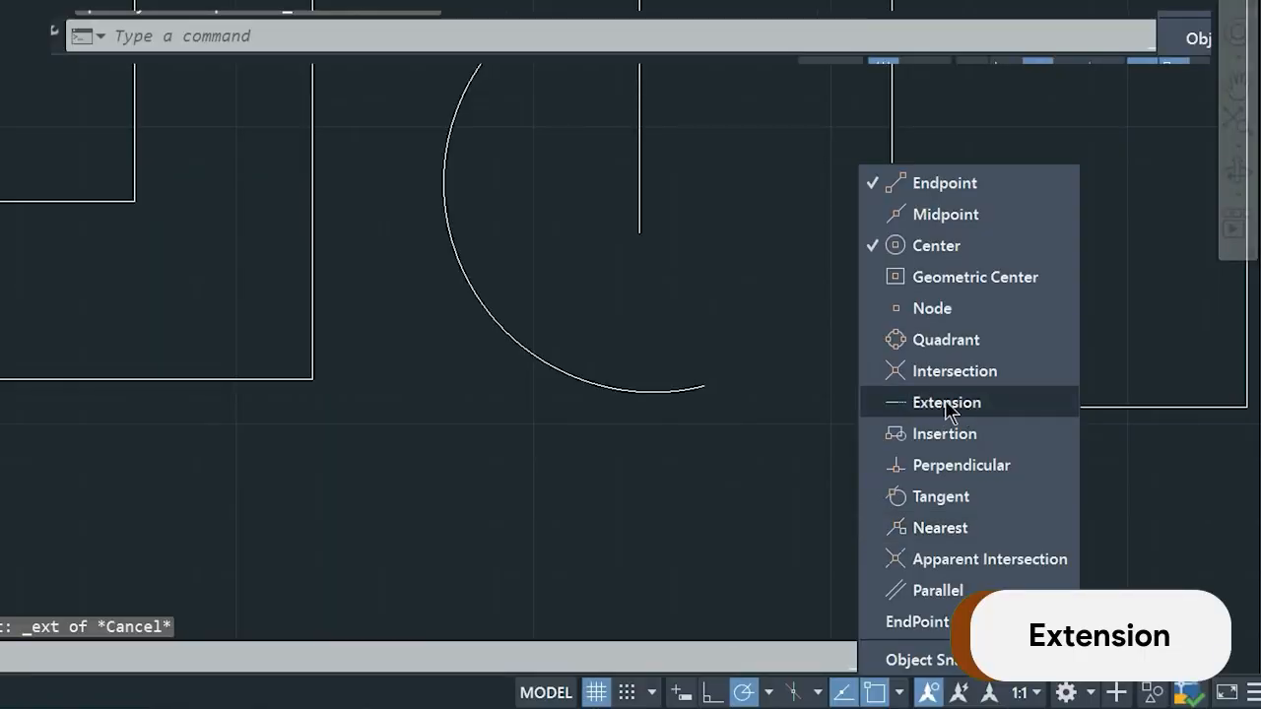
Try a one-time Extension snap for a line's first point, tracking from the vertical line's lower endpoint down to the arc
click(976, 404)
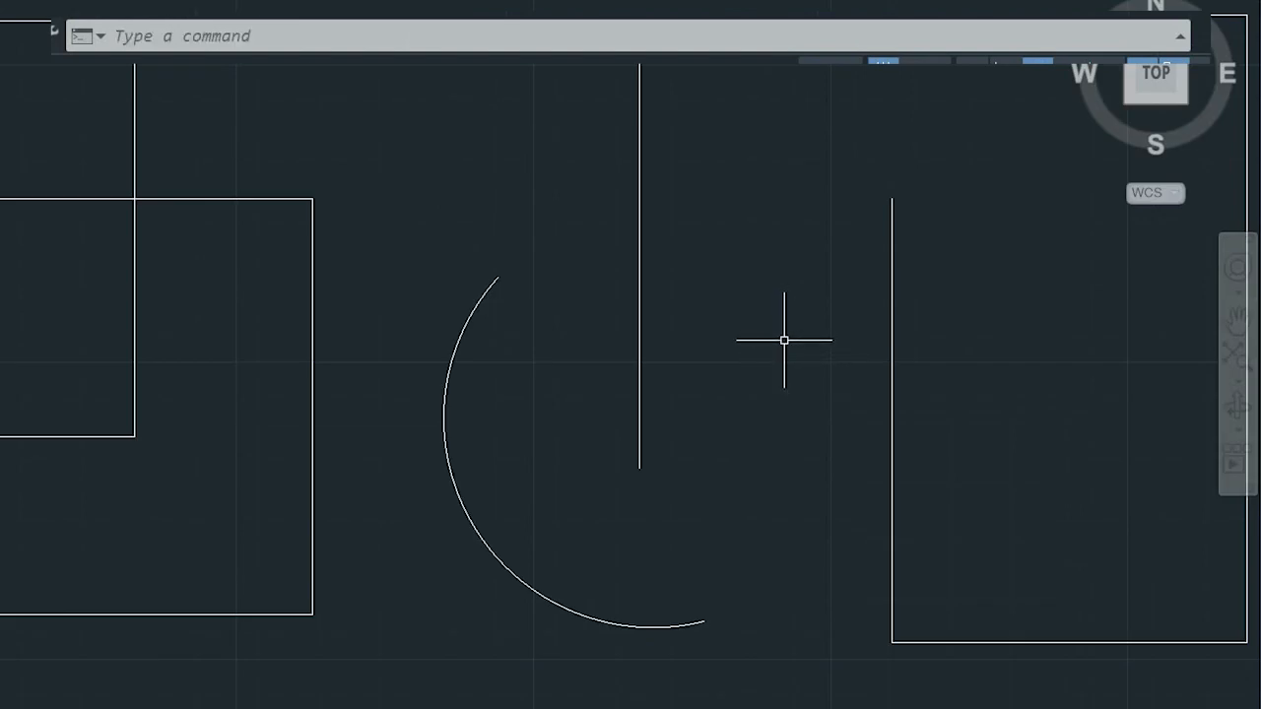
text(l)
key(Return)
shift+right_click(751, 287)
click(848, 534)
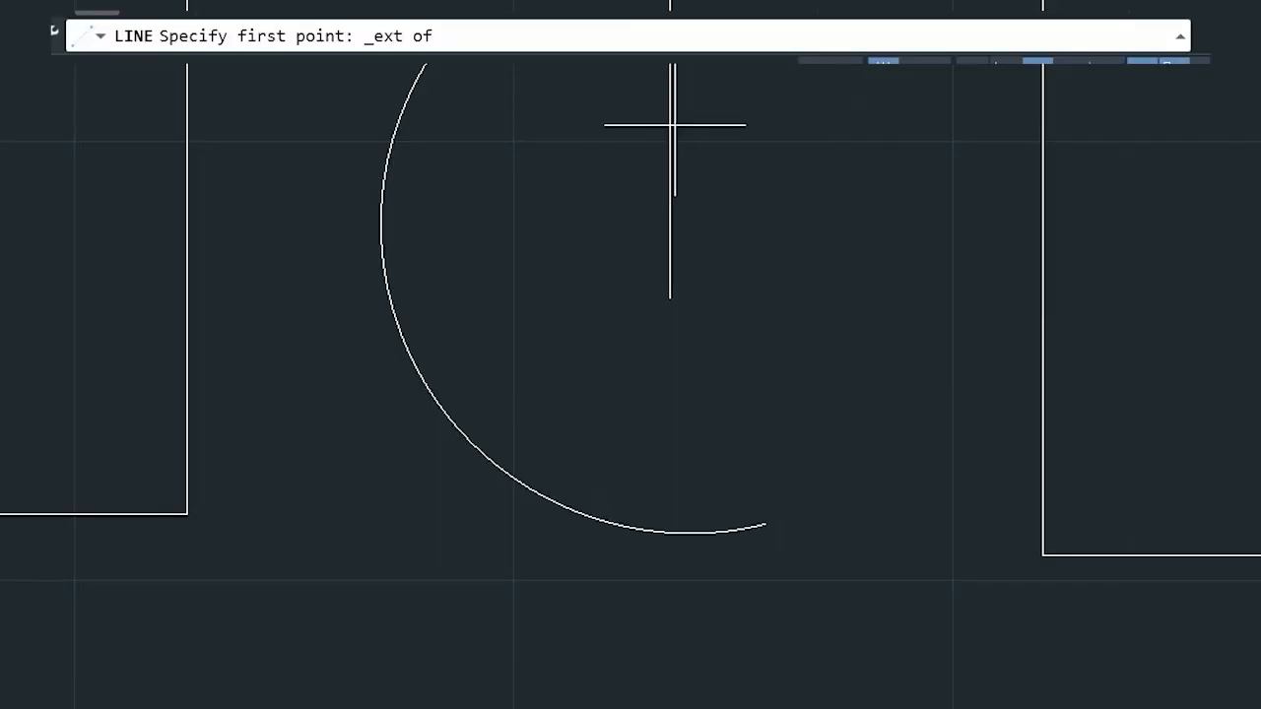
mouse_move(671, 295)
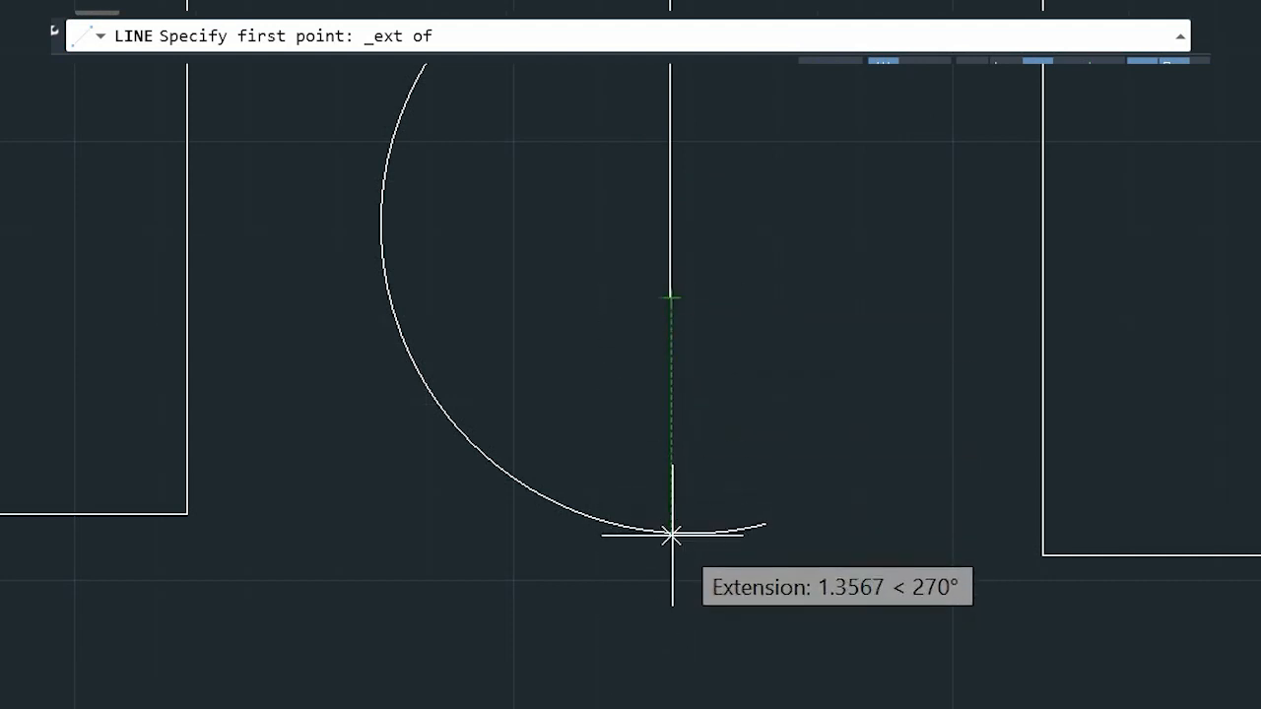
shift+right_click(670, 450)
click(725, 5)
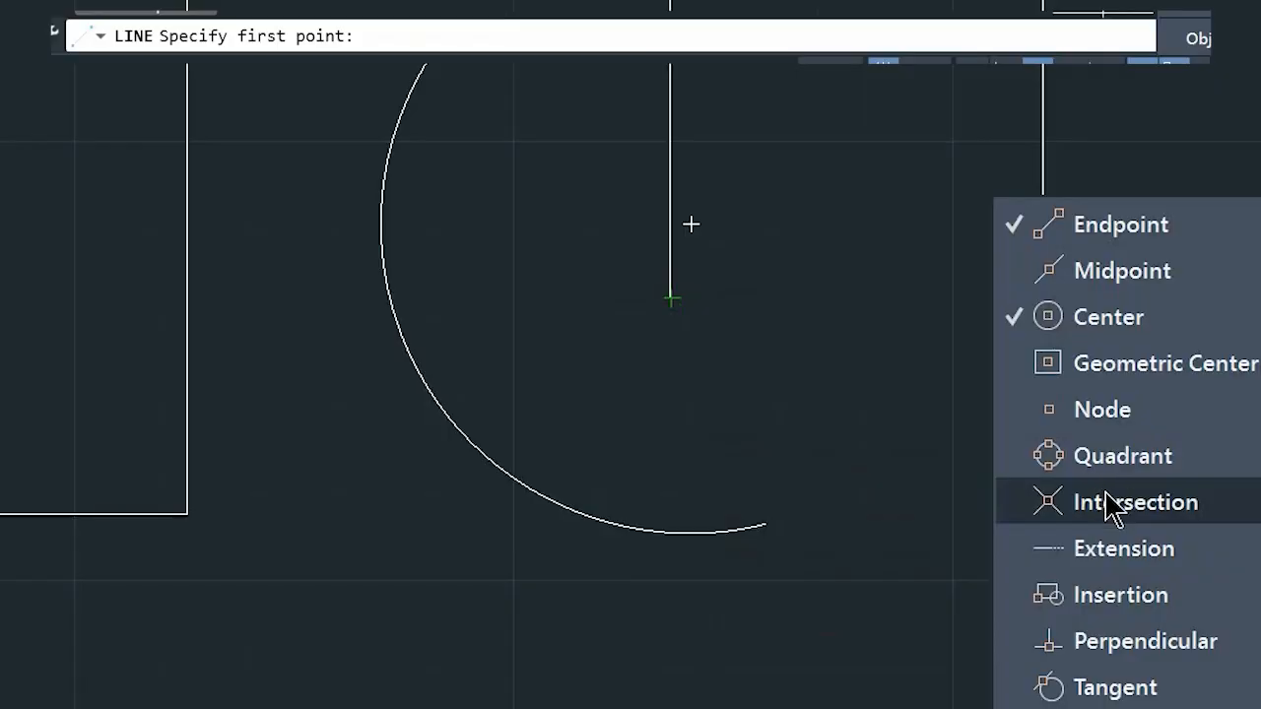
Pick a line's first point on the arc by tracking straight down from the vertical line's lower endpoint, and cancel the line
click(775, 132)
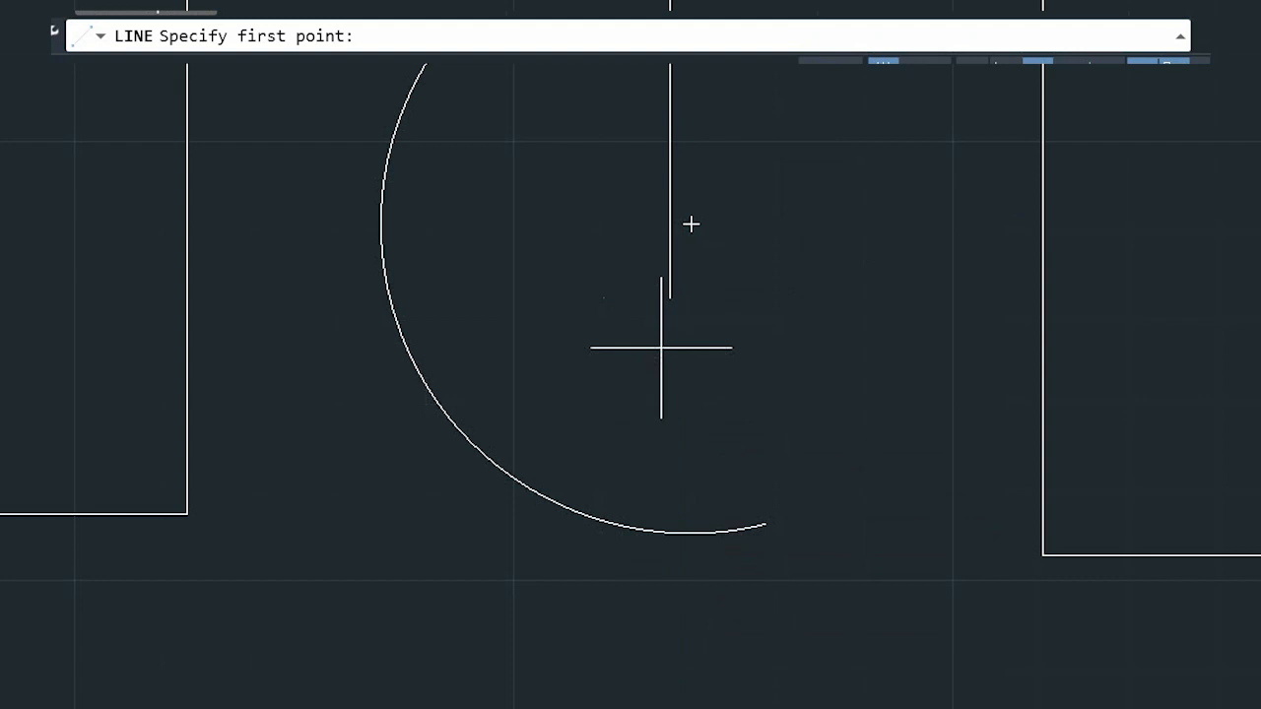
mouse_move(670, 298)
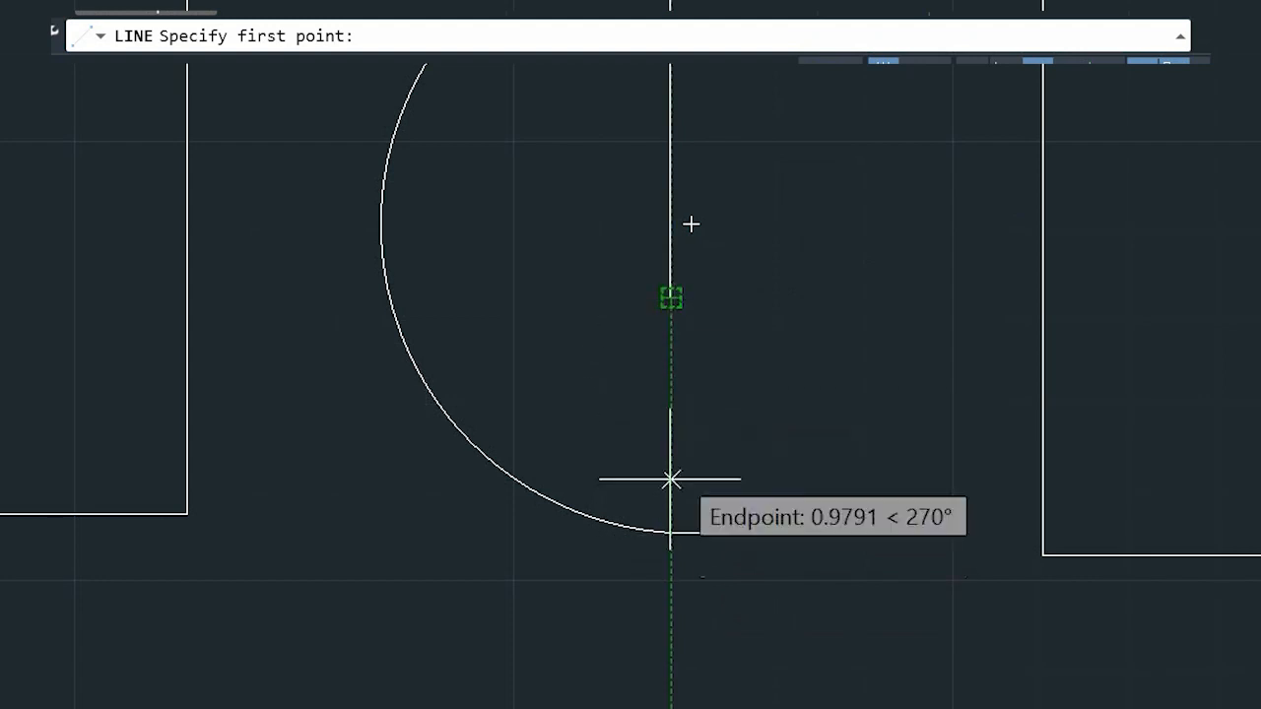
click(670, 532)
key(Escape)
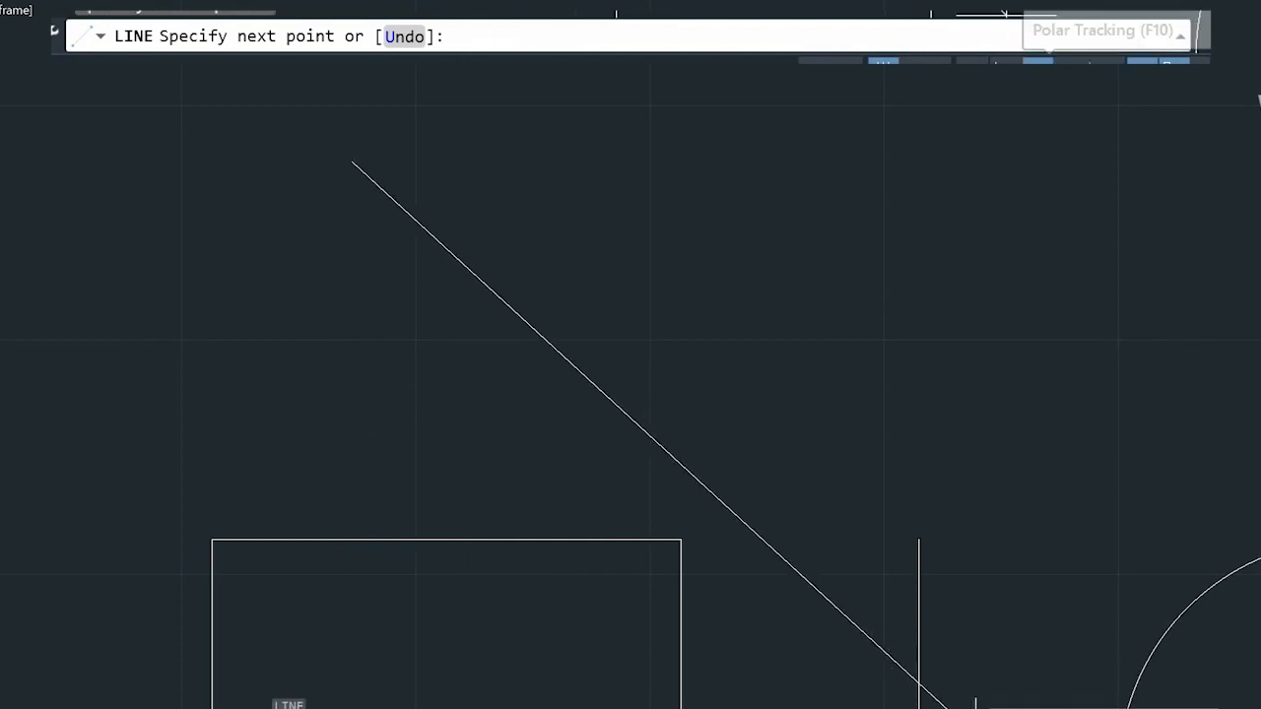
Turn polar tracking off and end the open line with a Perpendicular snap on the rectangle's upper edge
click(1038, 61)
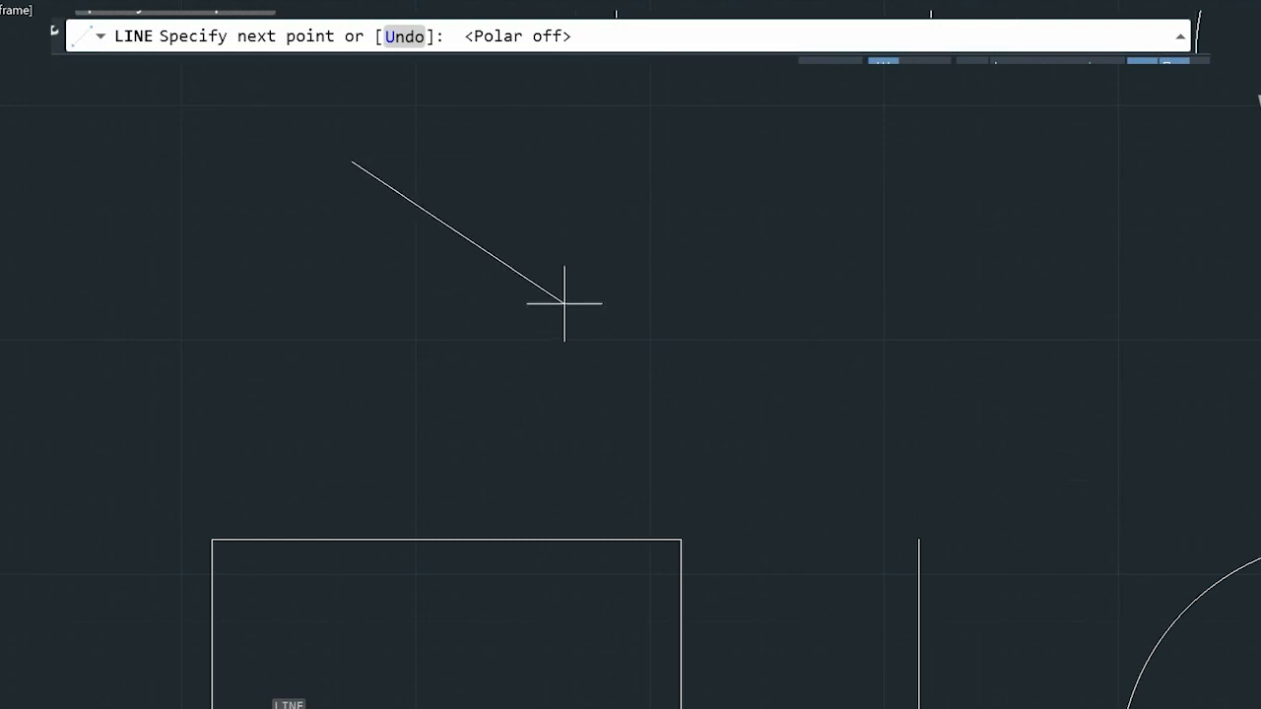
key(F8)
shift+right_click(510, 293)
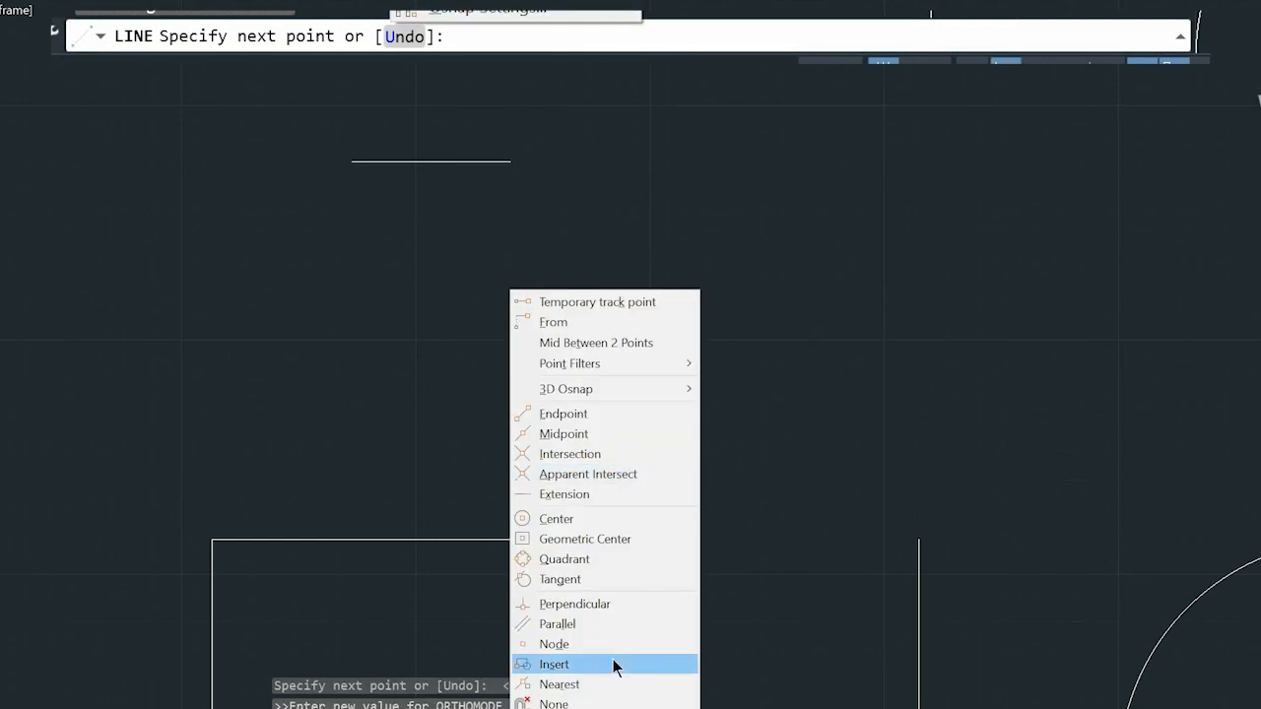
click(581, 606)
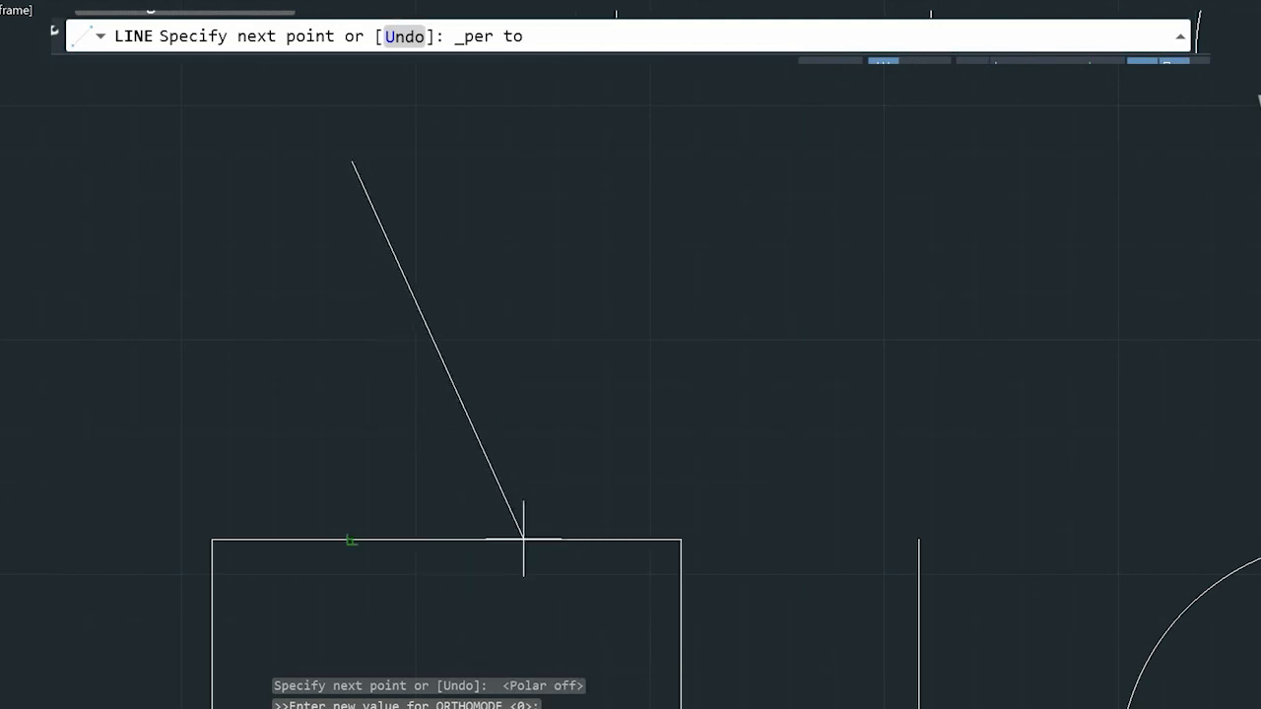
scroll(436, 535, up, 3)
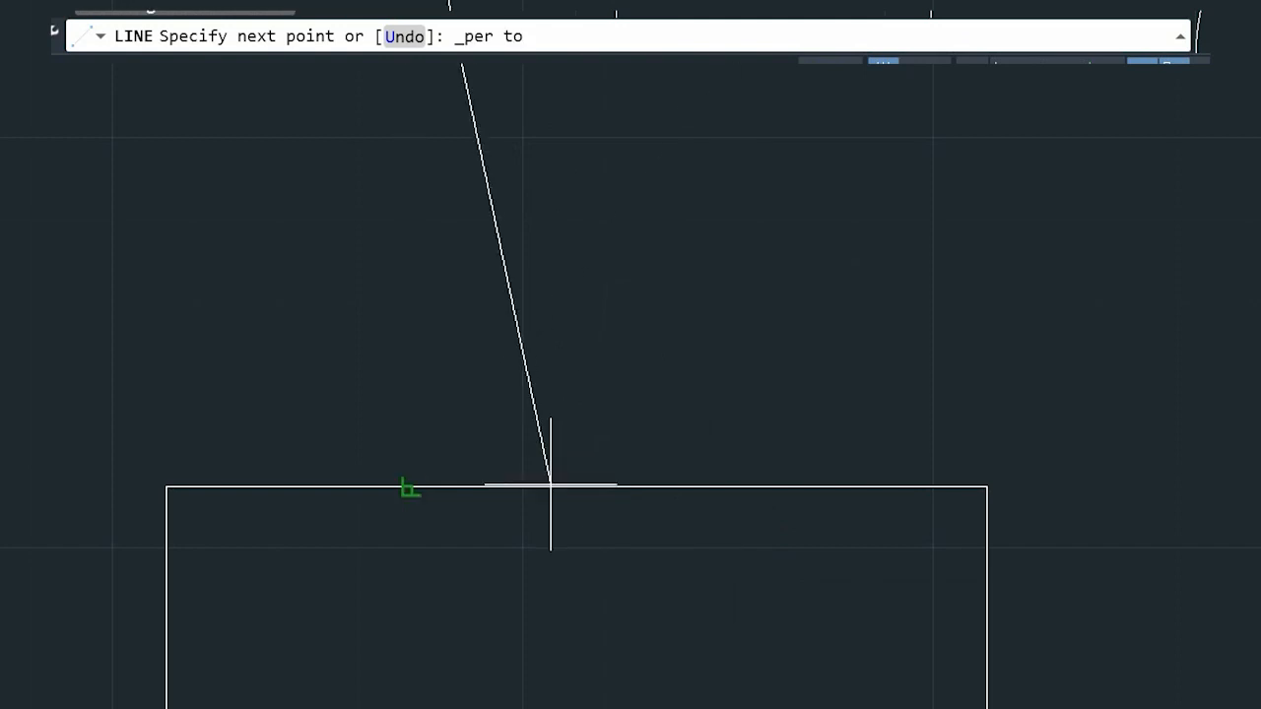
key(Escape)
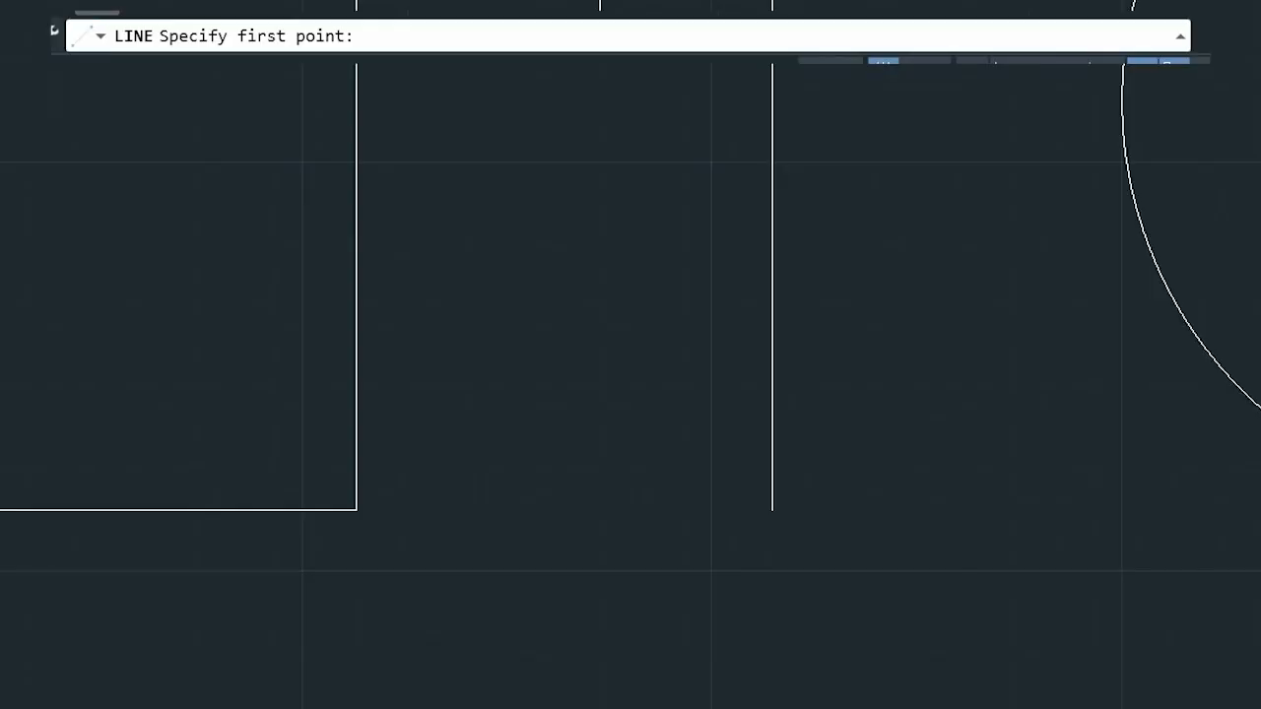
Try starting a line with a one-time Perpendicular snap on the upper half of the vertical line beside the circle
shift+right_click(608, 3)
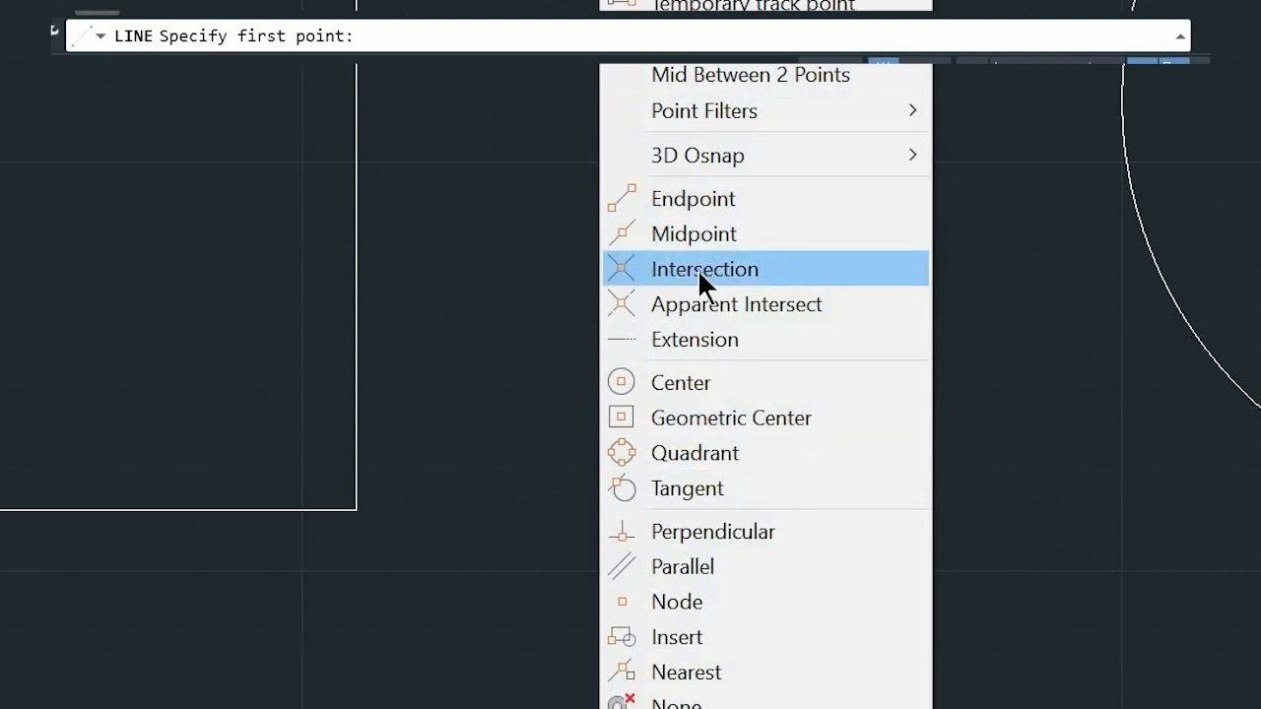
click(731, 540)
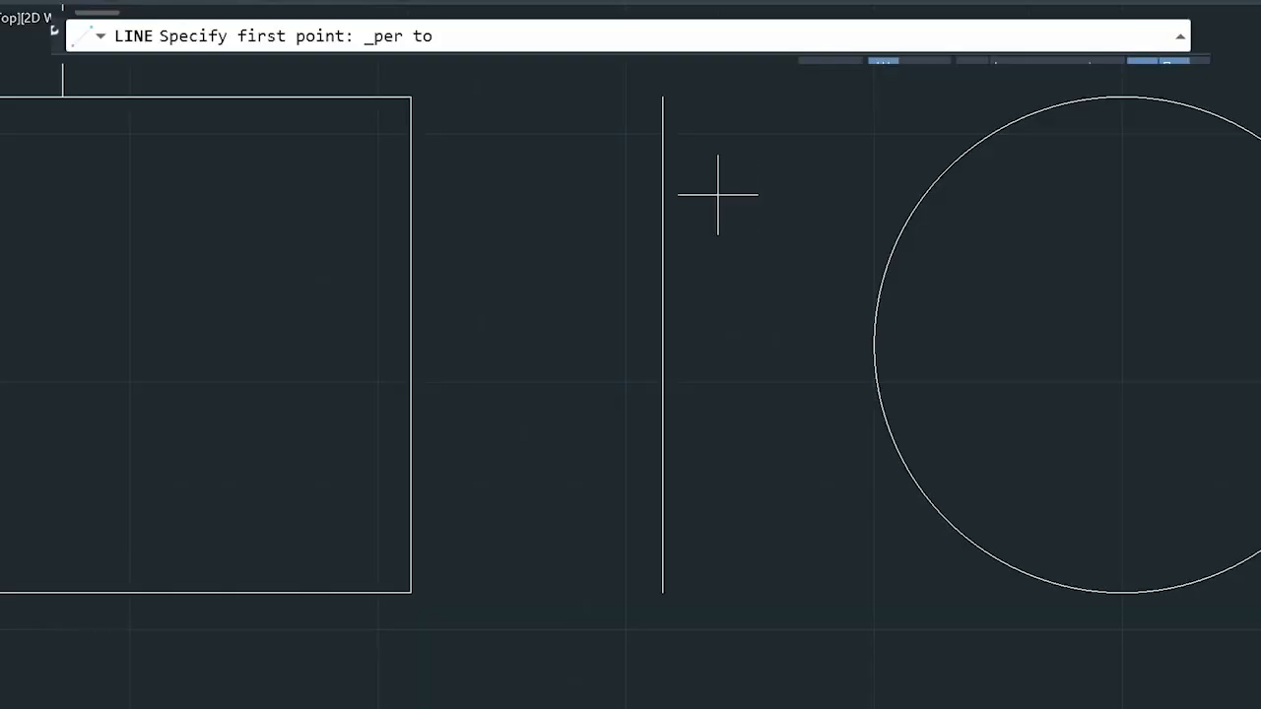
click(666, 280)
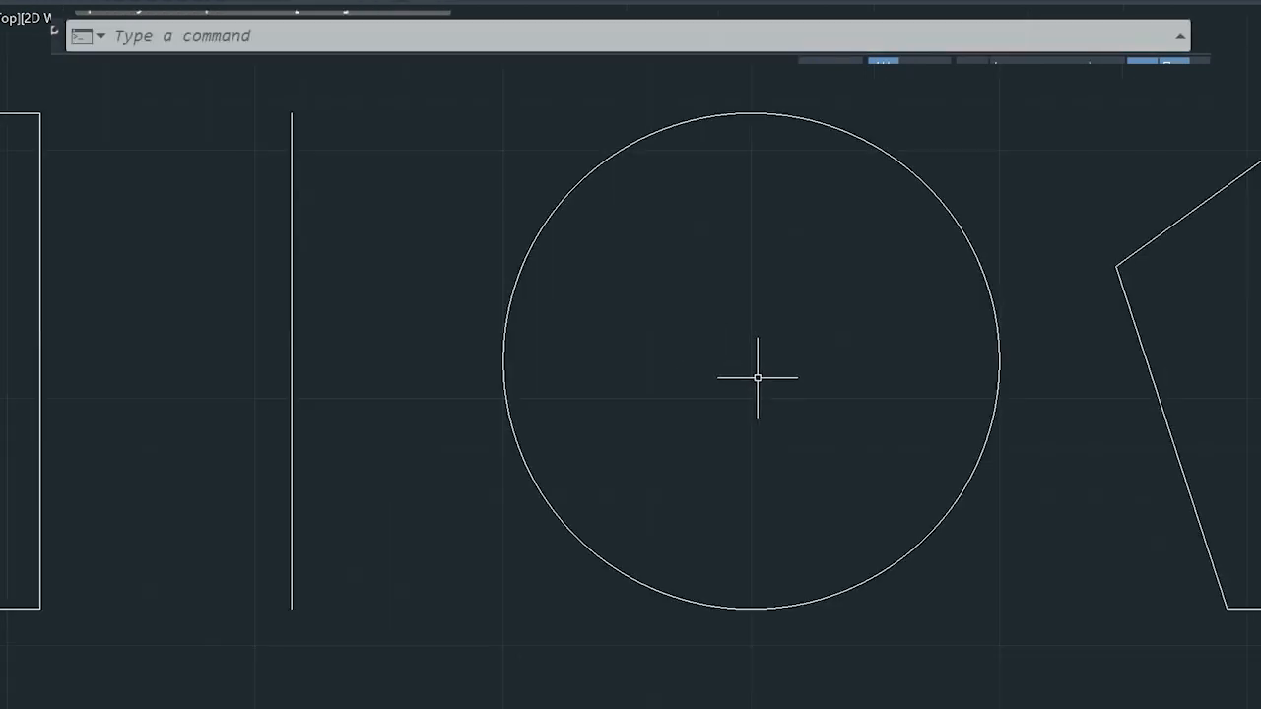
key(Return)
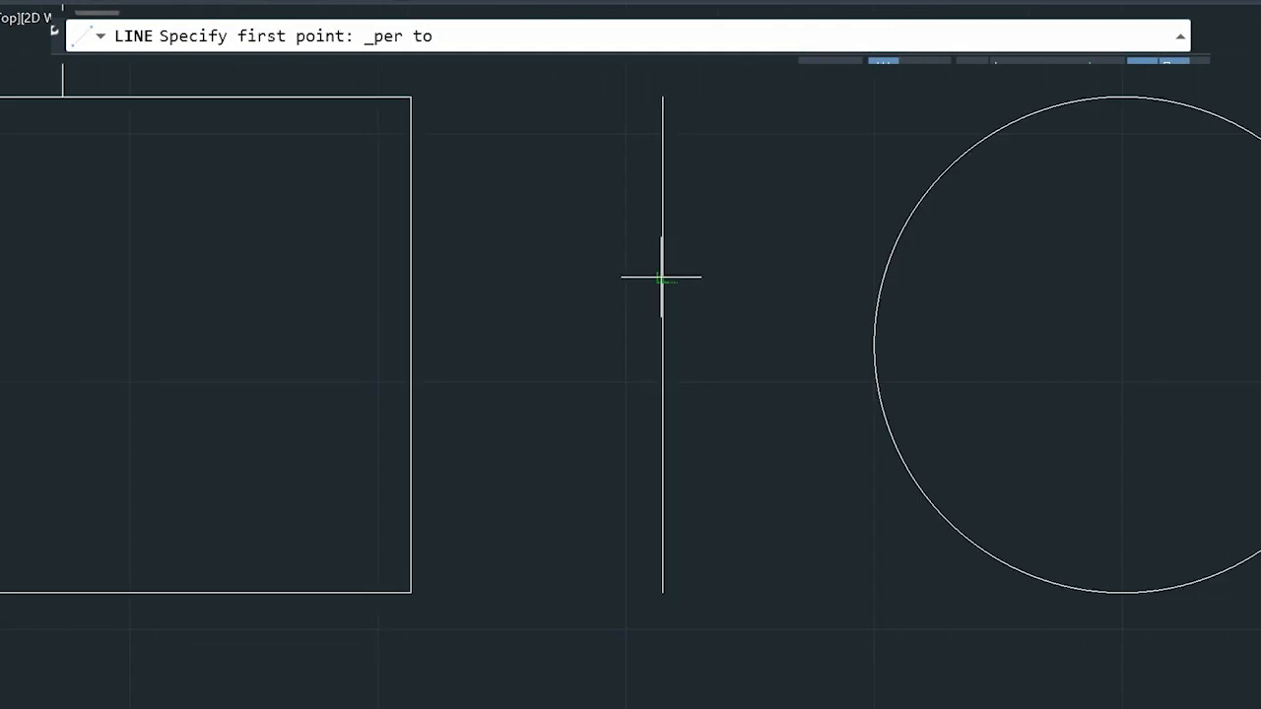
click(661, 277)
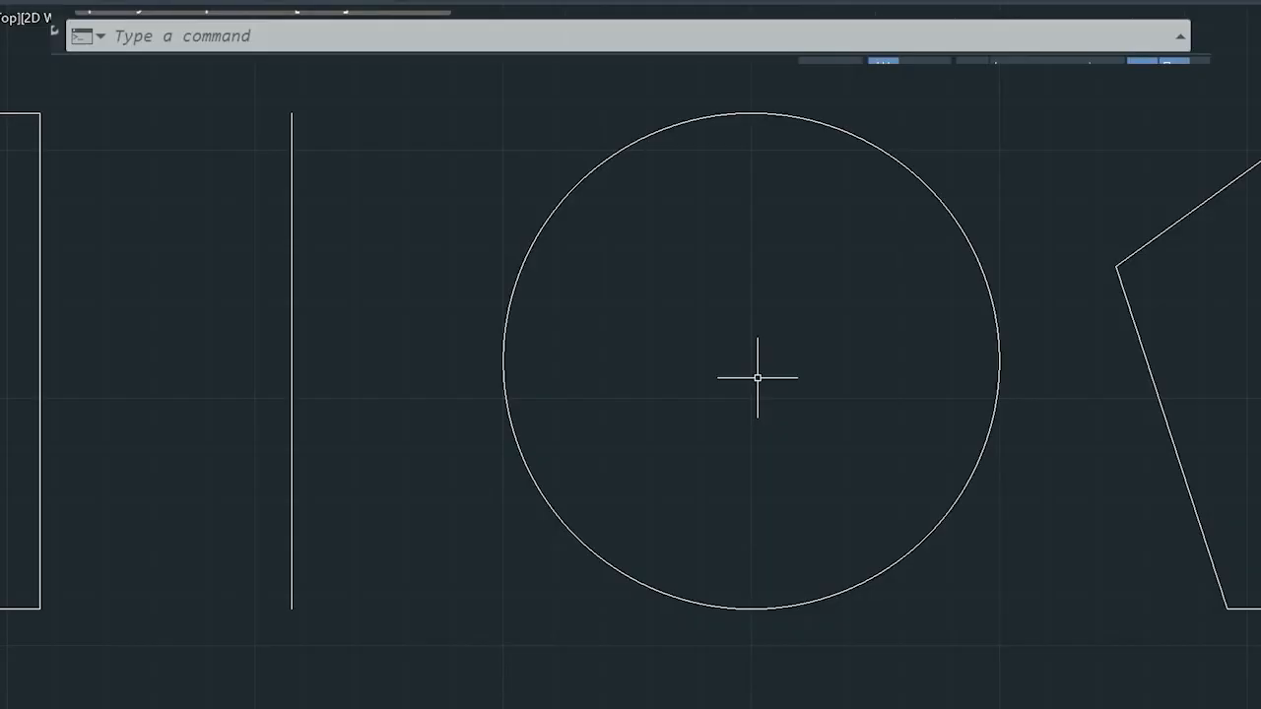
Try starting a line with a one-time Perpendicular snap on the upper edge of the circle
text(l)
key(Return)
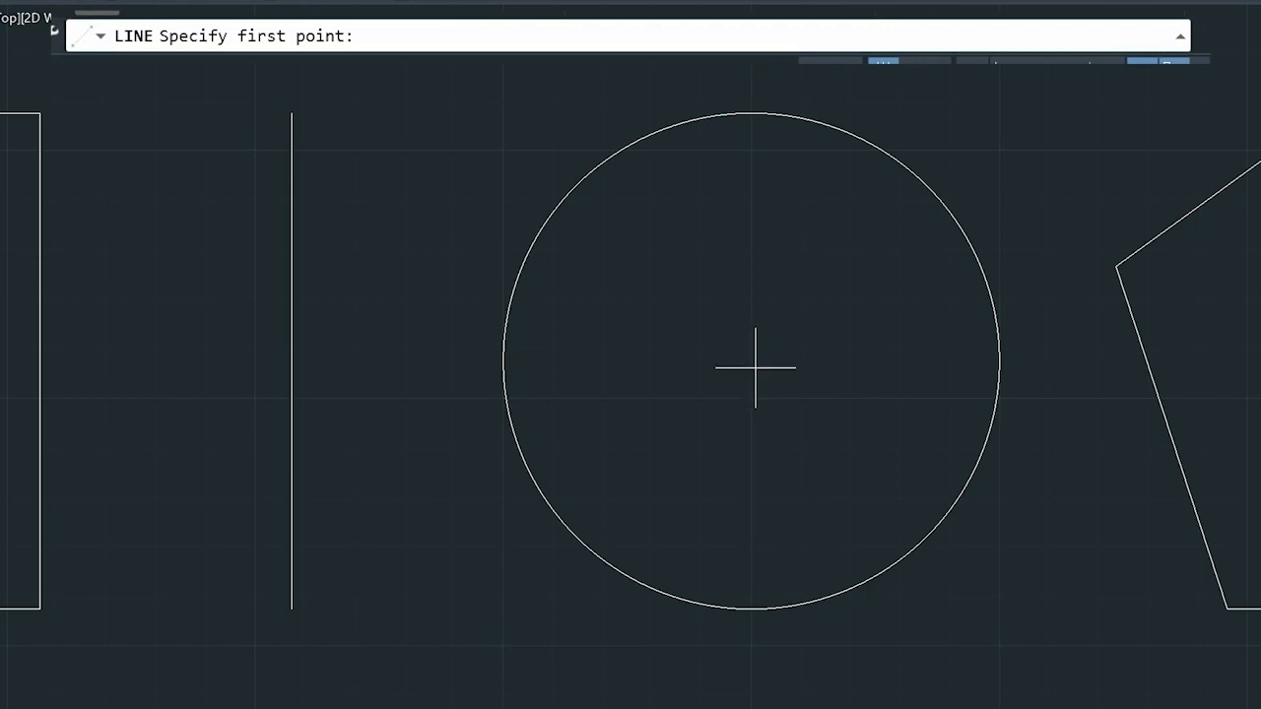
shift+right_click(716, 329)
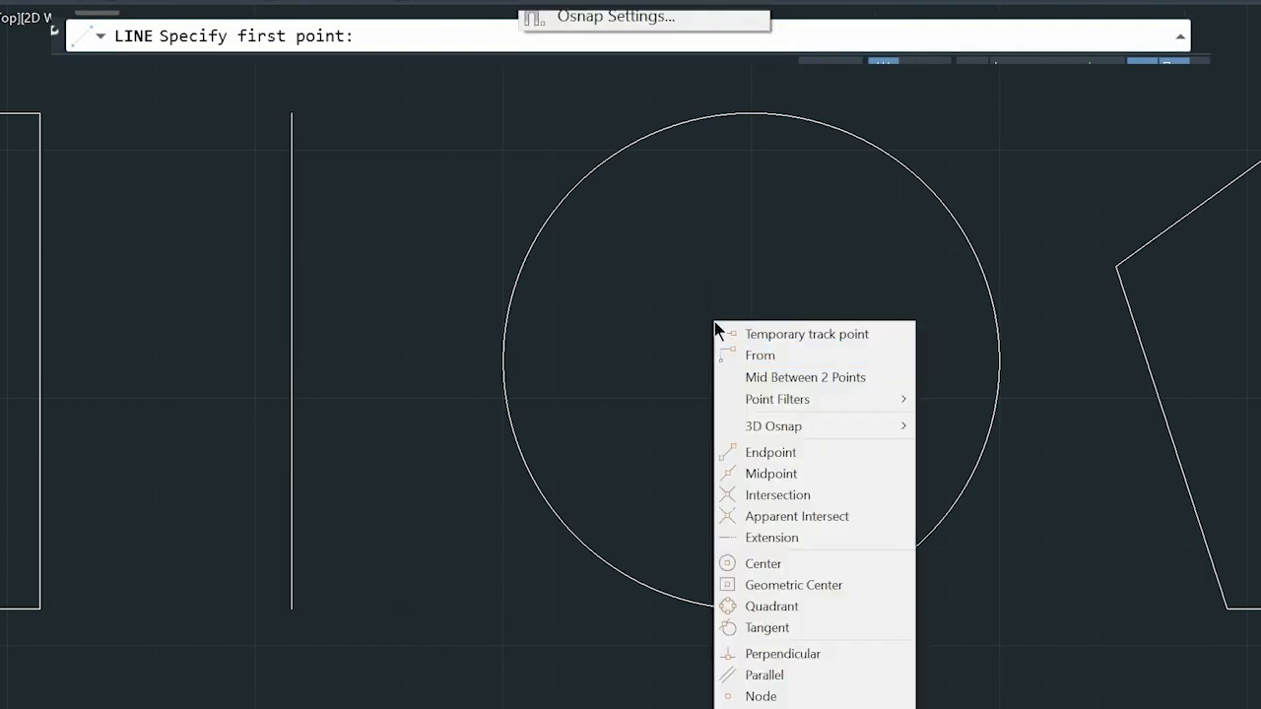
click(793, 655)
mouse_move(716, 251)
middle_down()
mouse_move(751, 364)
mouse_move(739, 319)
mouse_move(759, 347)
middle_up()
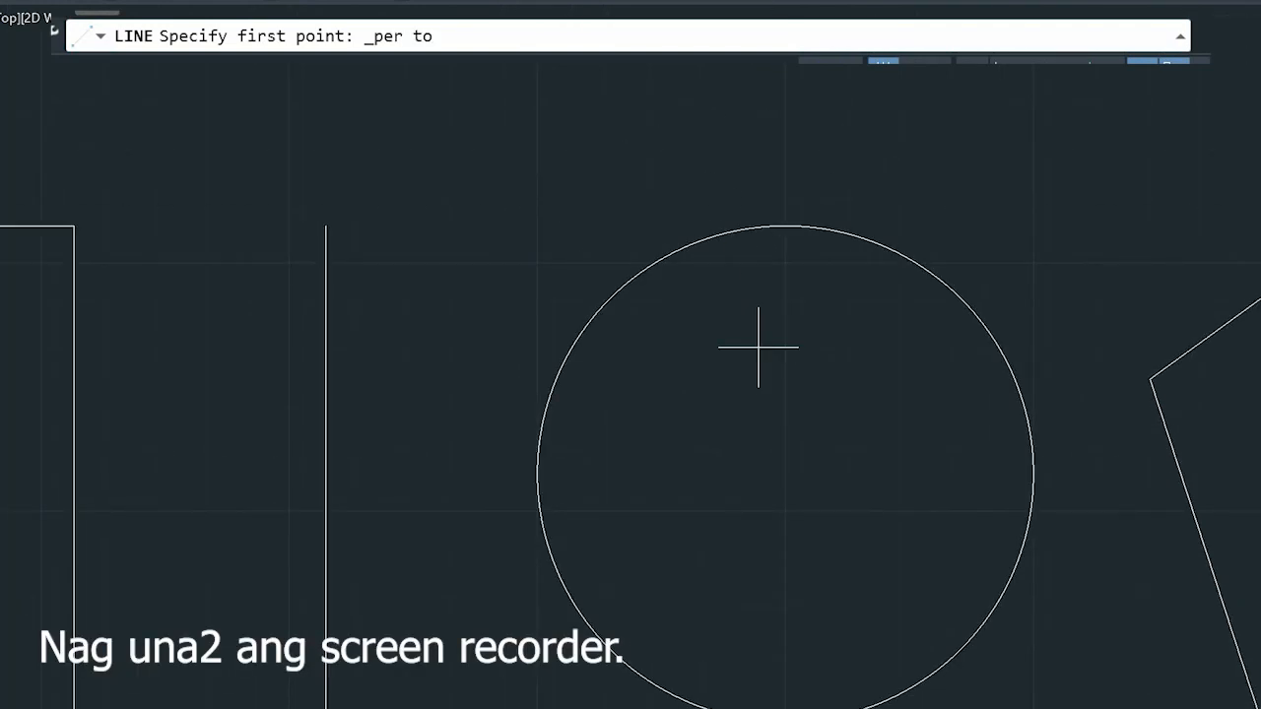
click(795, 221)
middle_drag(1228, 473, 1217, 315)
middle_drag(1121, 98, 1080, 233)
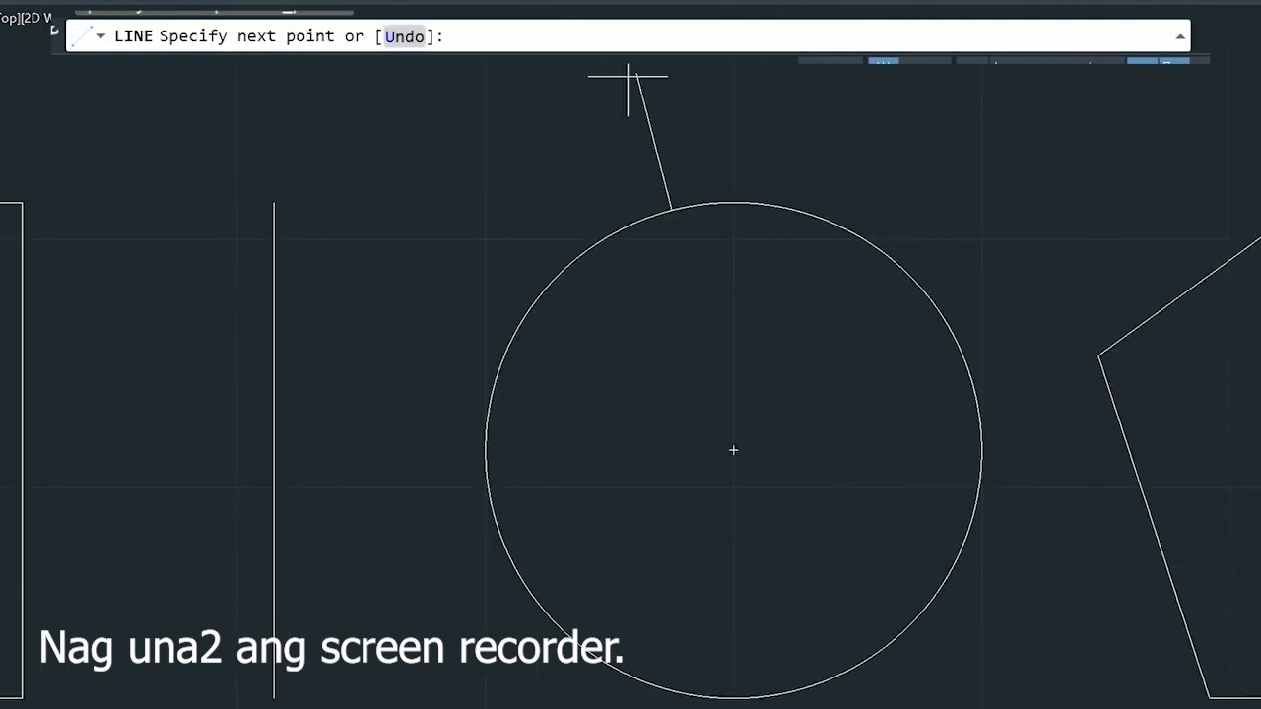
key(Escape)
middle_drag(1067, 189, 595, 260)
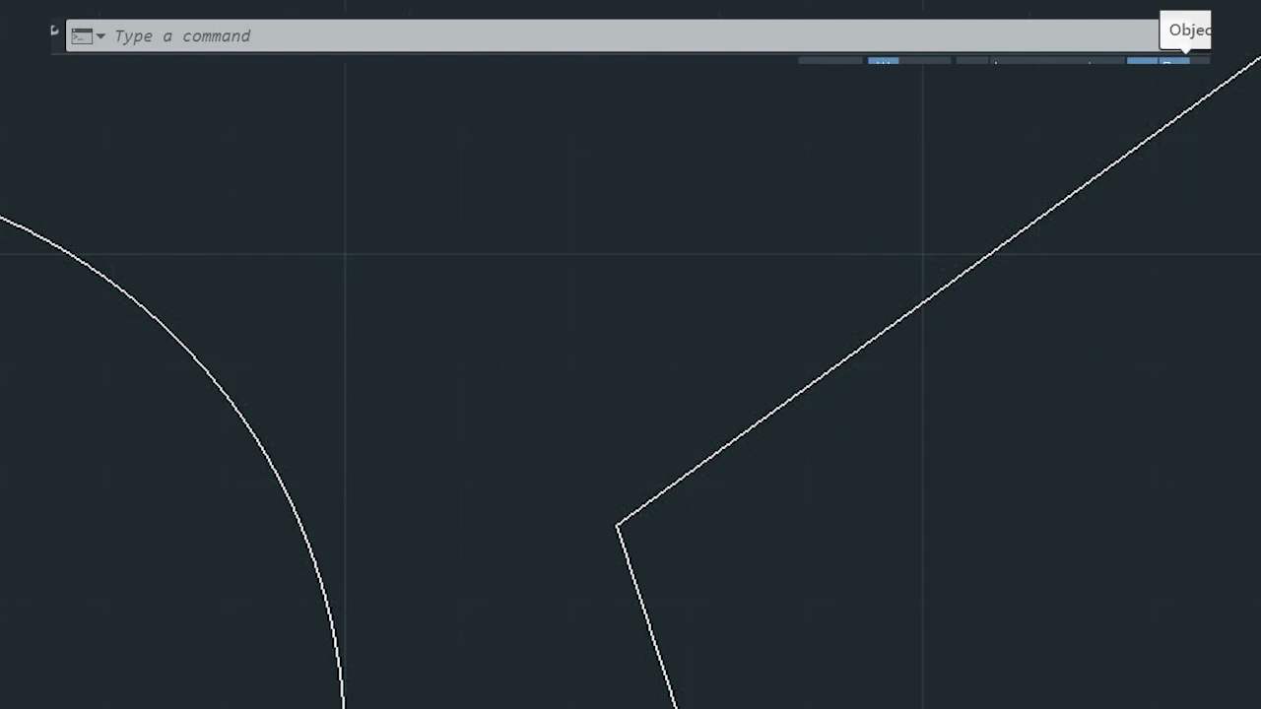
middle_drag(420, 151, 735, 151)
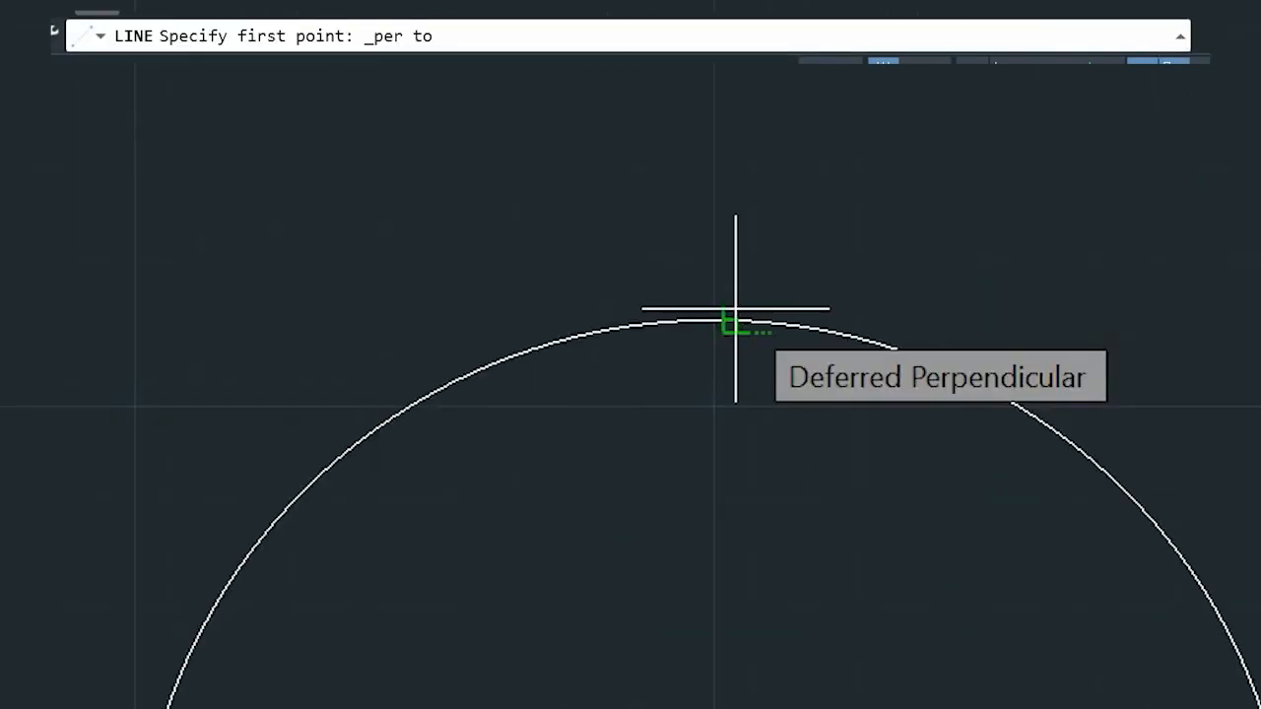
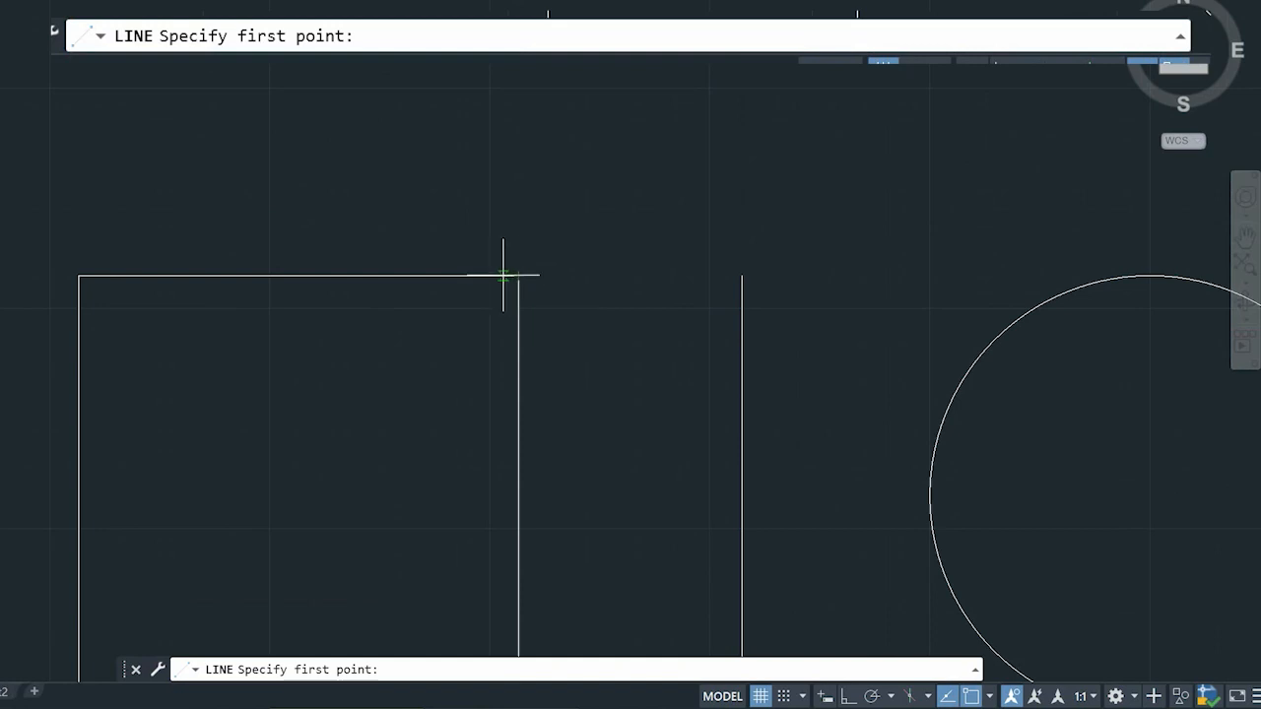
Turn on the running Apparent Intersection object snap
click(505, 275)
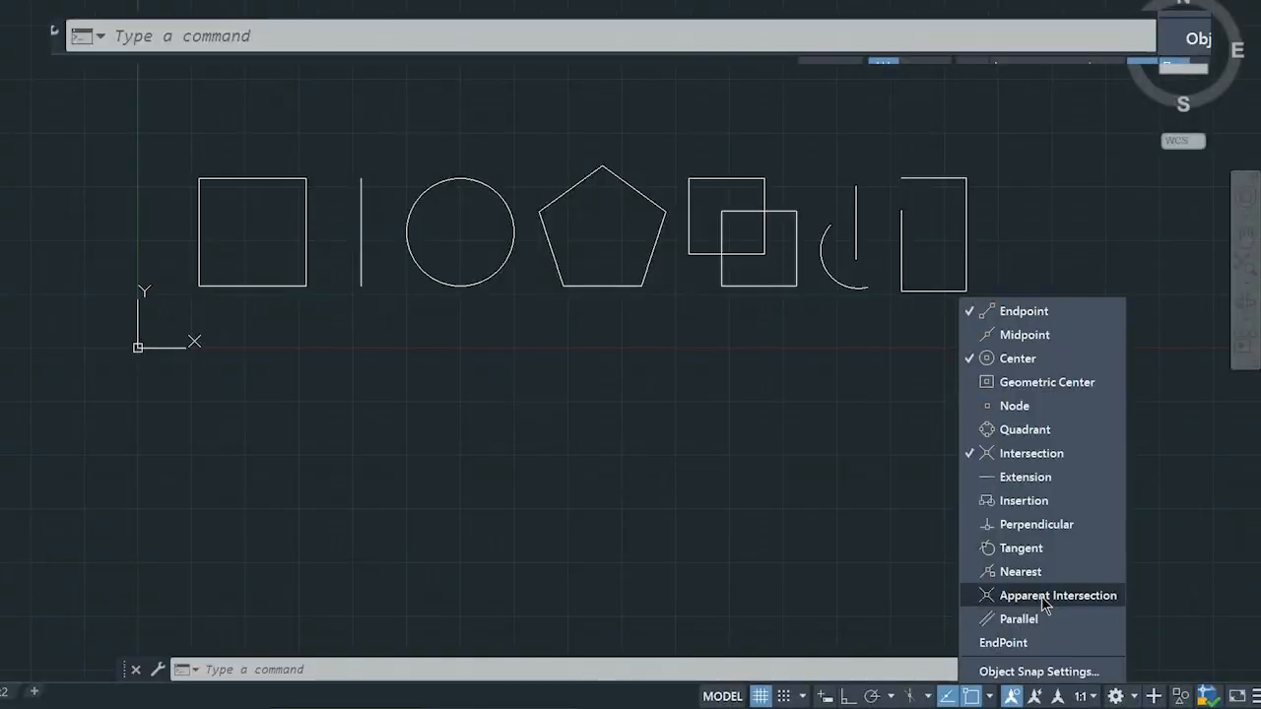
click(1041, 596)
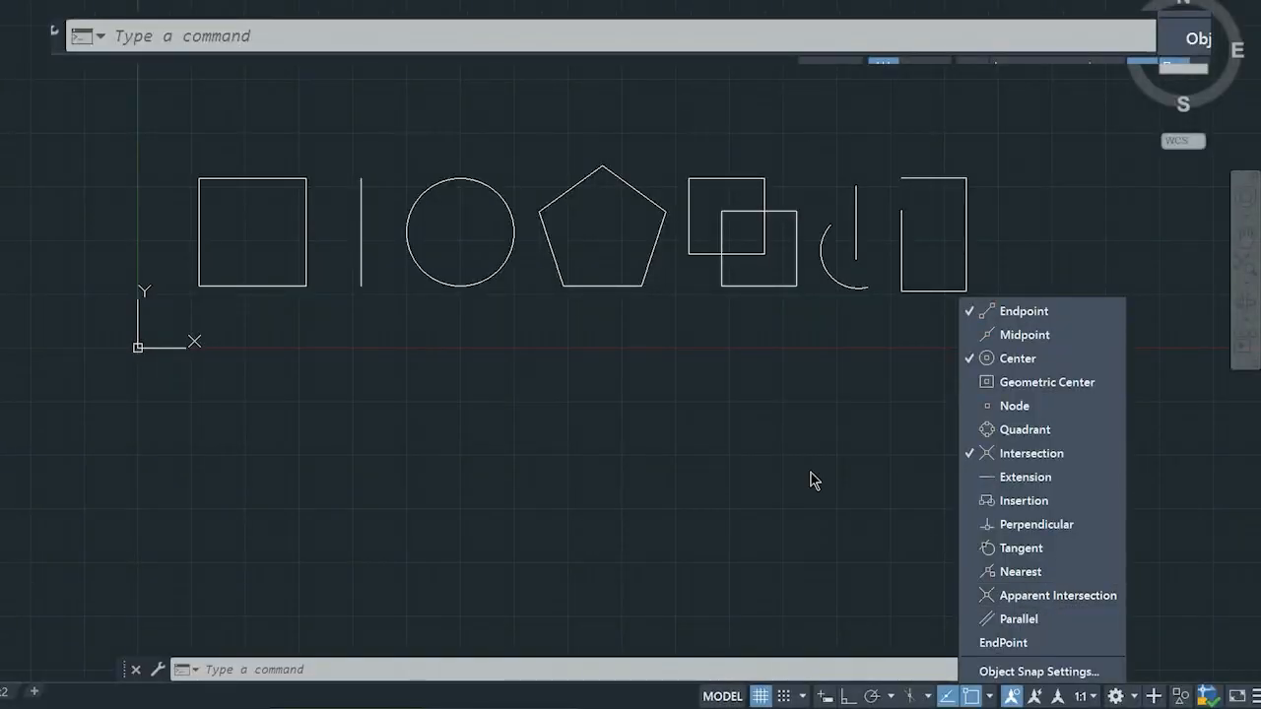
scroll(339, 216, up, 2)
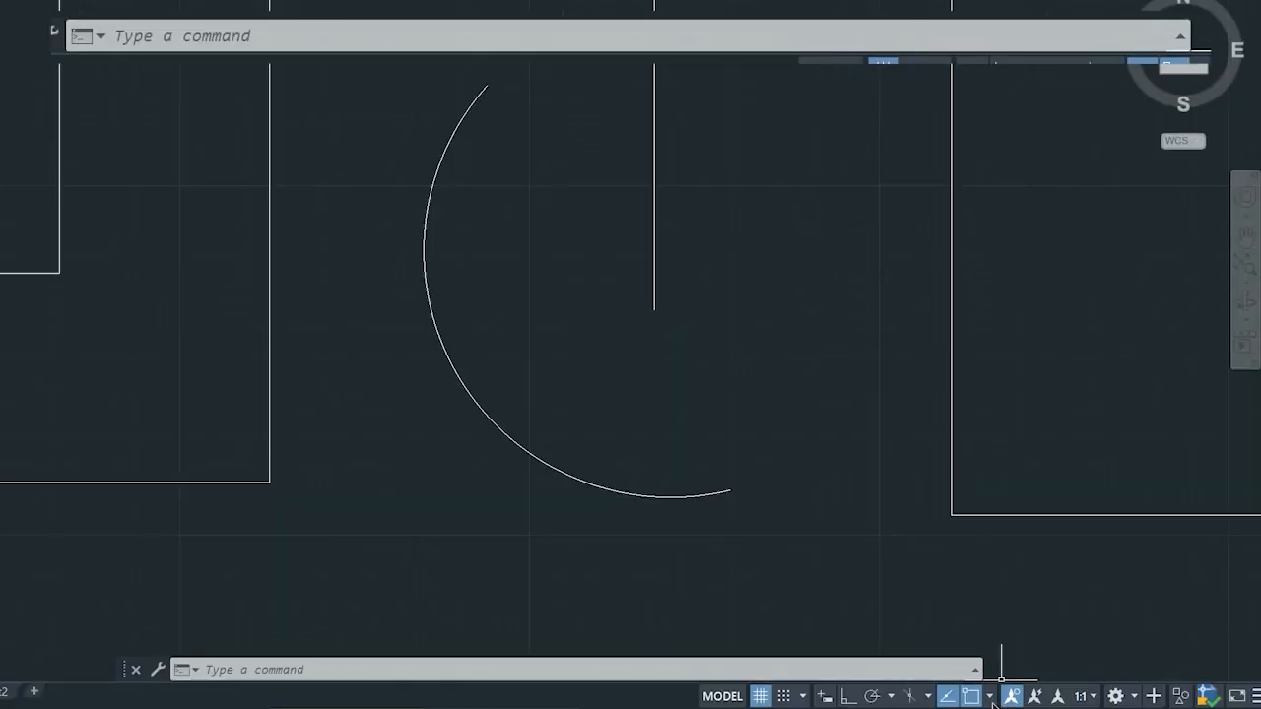
click(989, 695)
click(1042, 597)
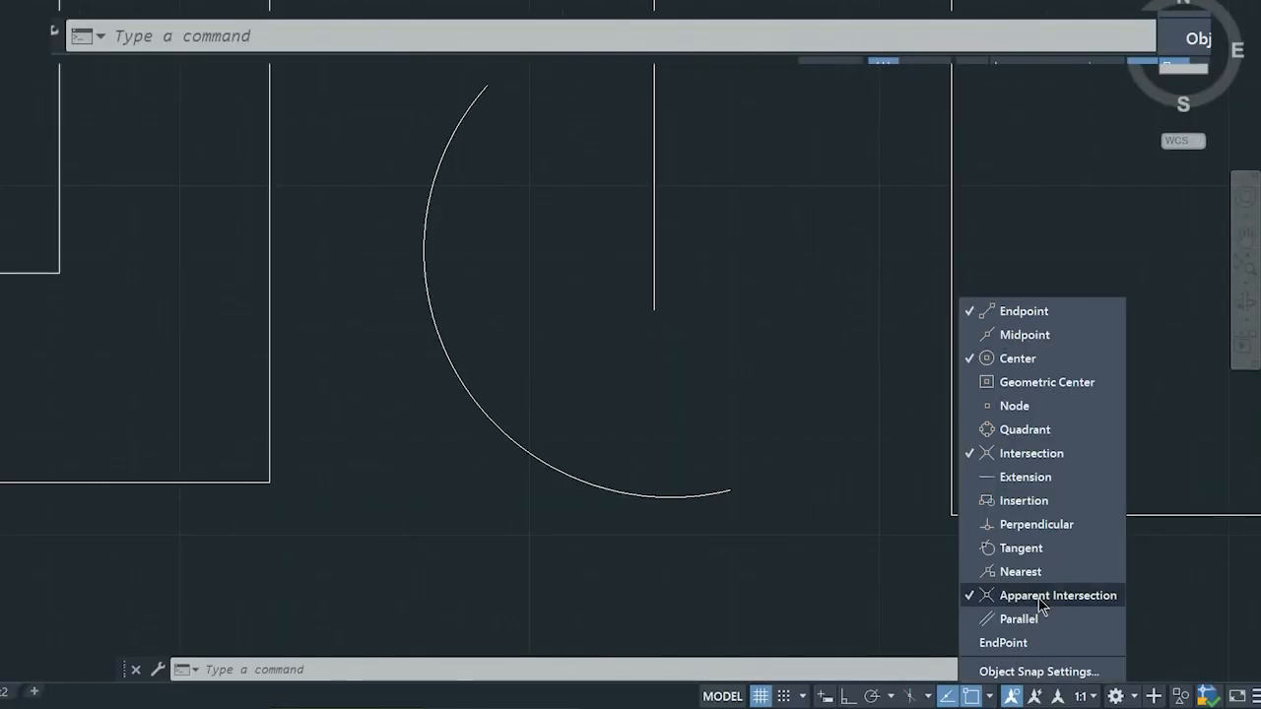
click(796, 302)
Draw a line from a free point beside the arc to the apparent intersection of the vertical line and the arc
text(l)
key(Return)
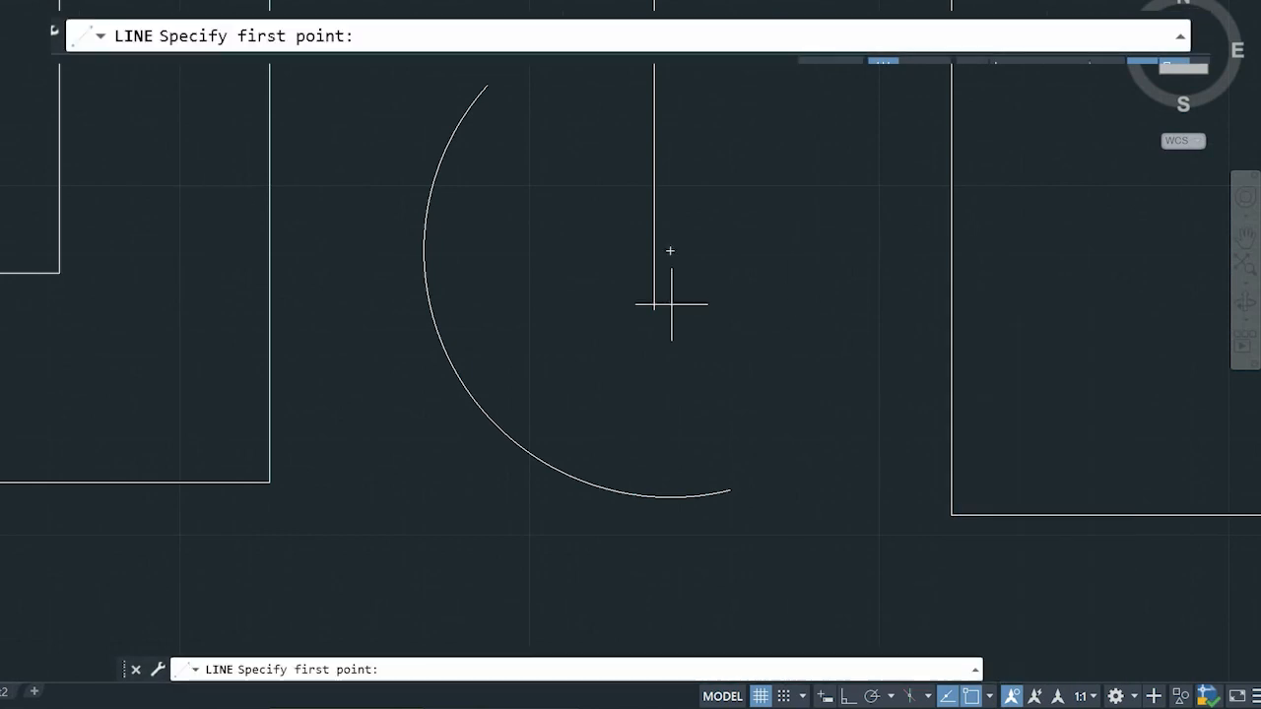
click(839, 318)
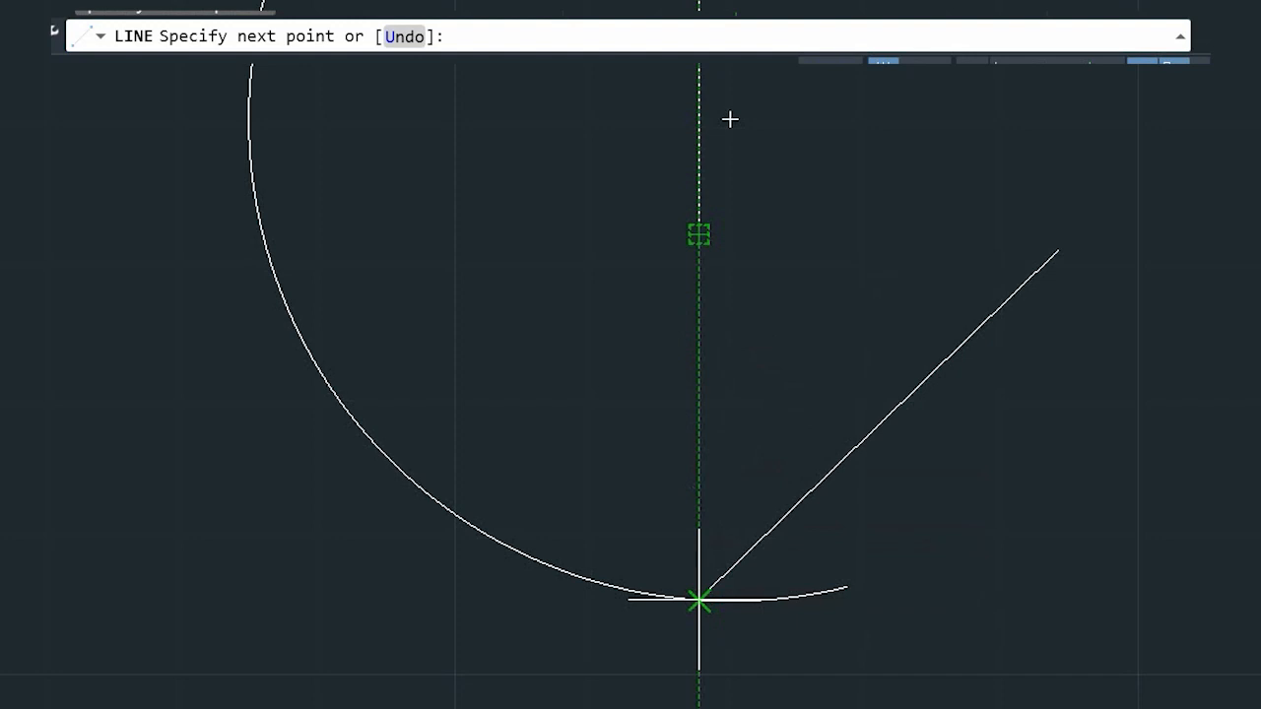
click(699, 600)
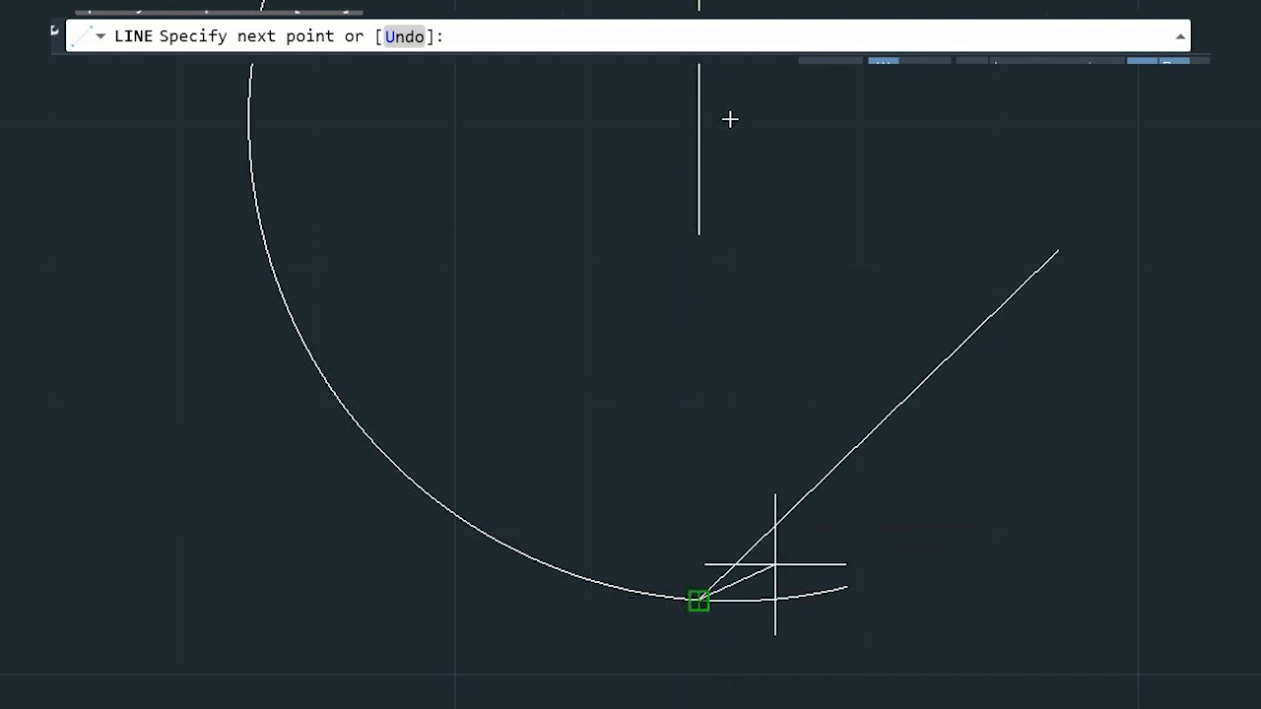
key(Return)
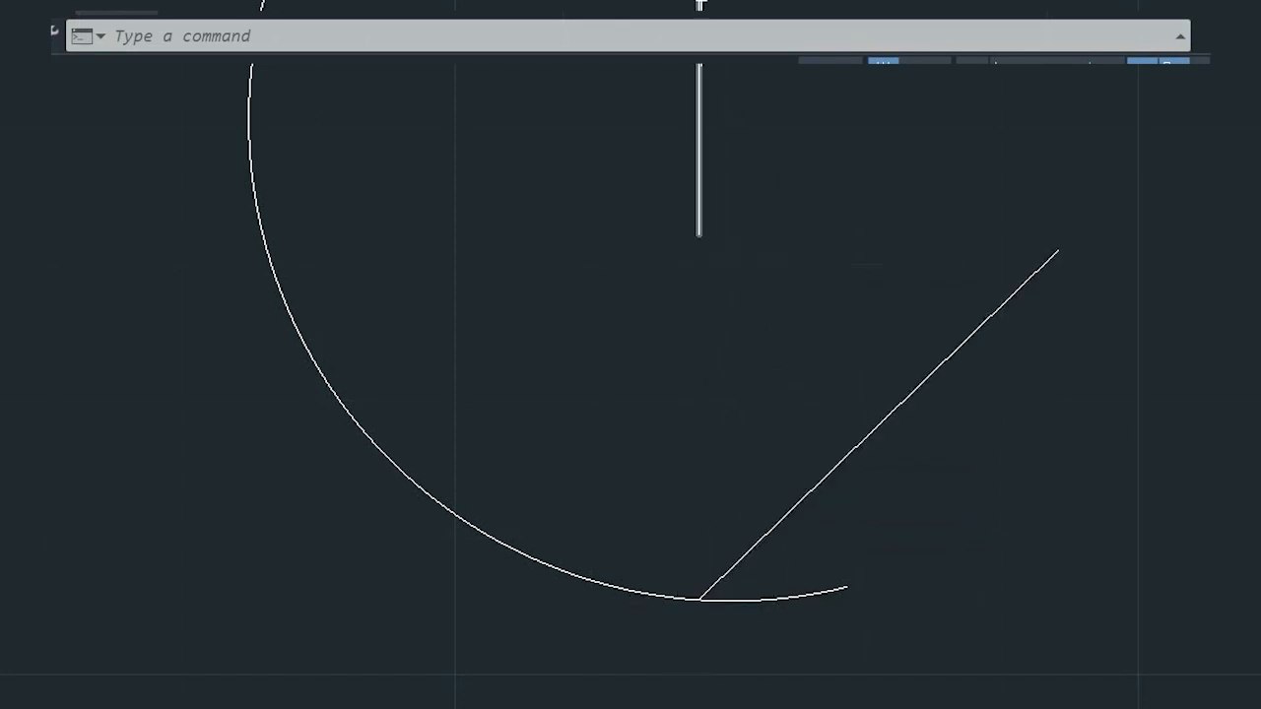
click(764, 431)
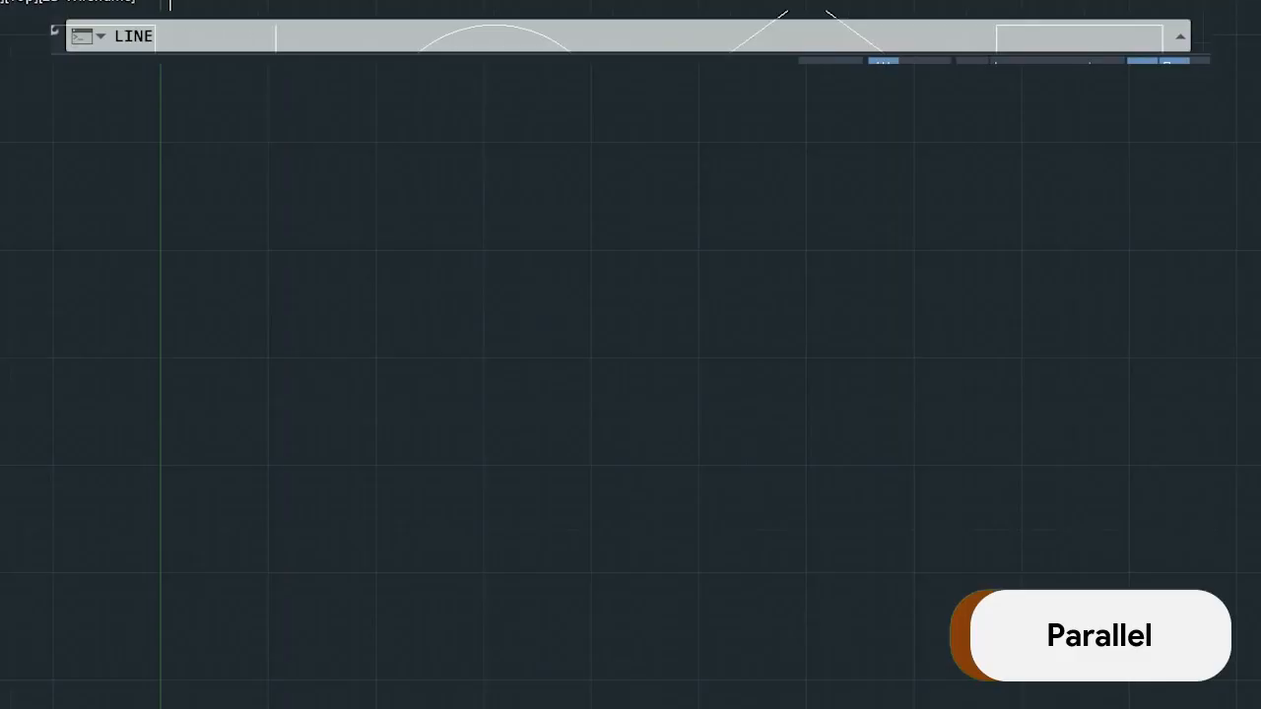
Draw a single slanted line rising to the right in the empty area below the shapes
click(355, 699)
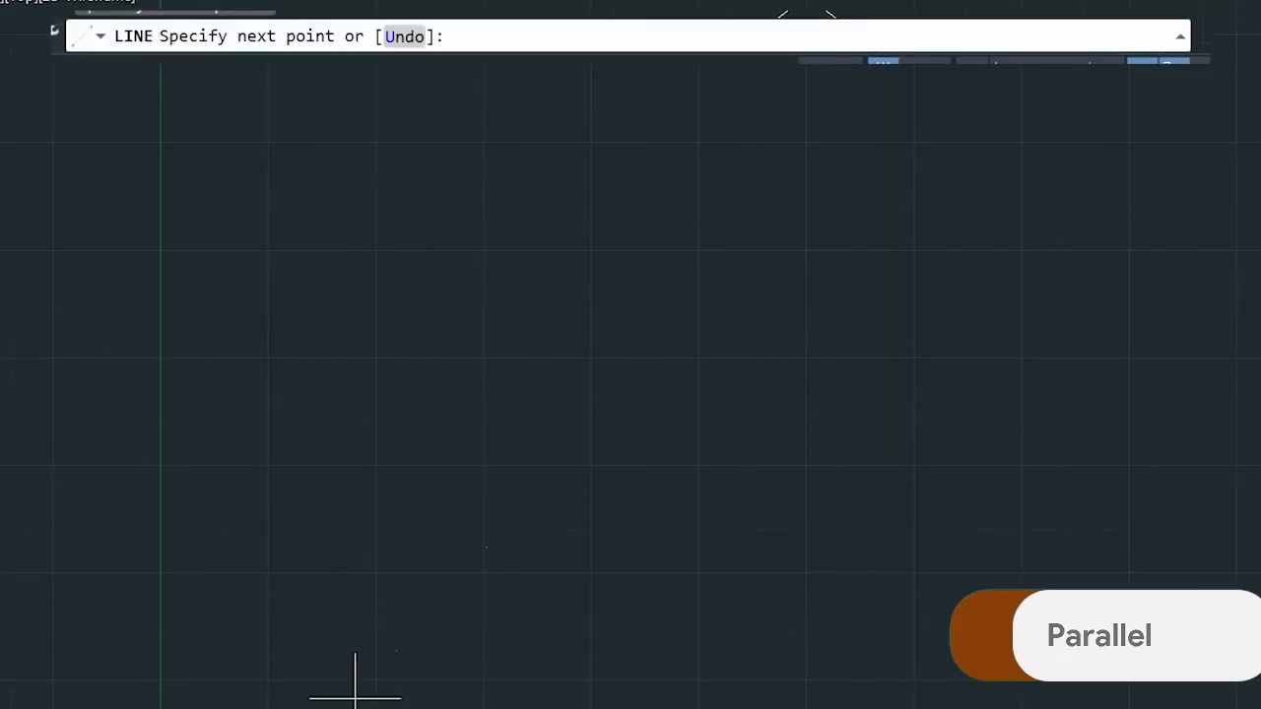
click(589, 413)
key(Return)
scroll(569, 550, up, 2)
middle_drag(525, 569, 495, 367)
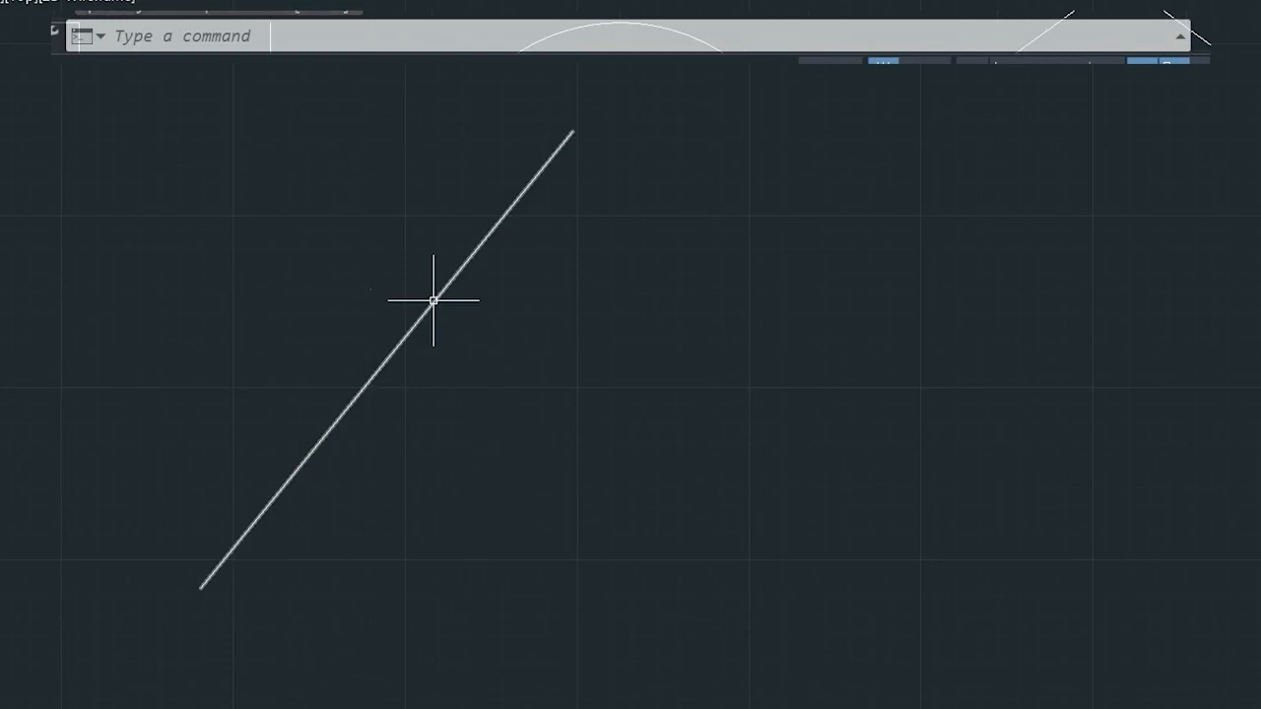
Draw a second line below the slanted line and parallel to it, using a one-time Parallel snap for its endpoint
text(l)
key(Return)
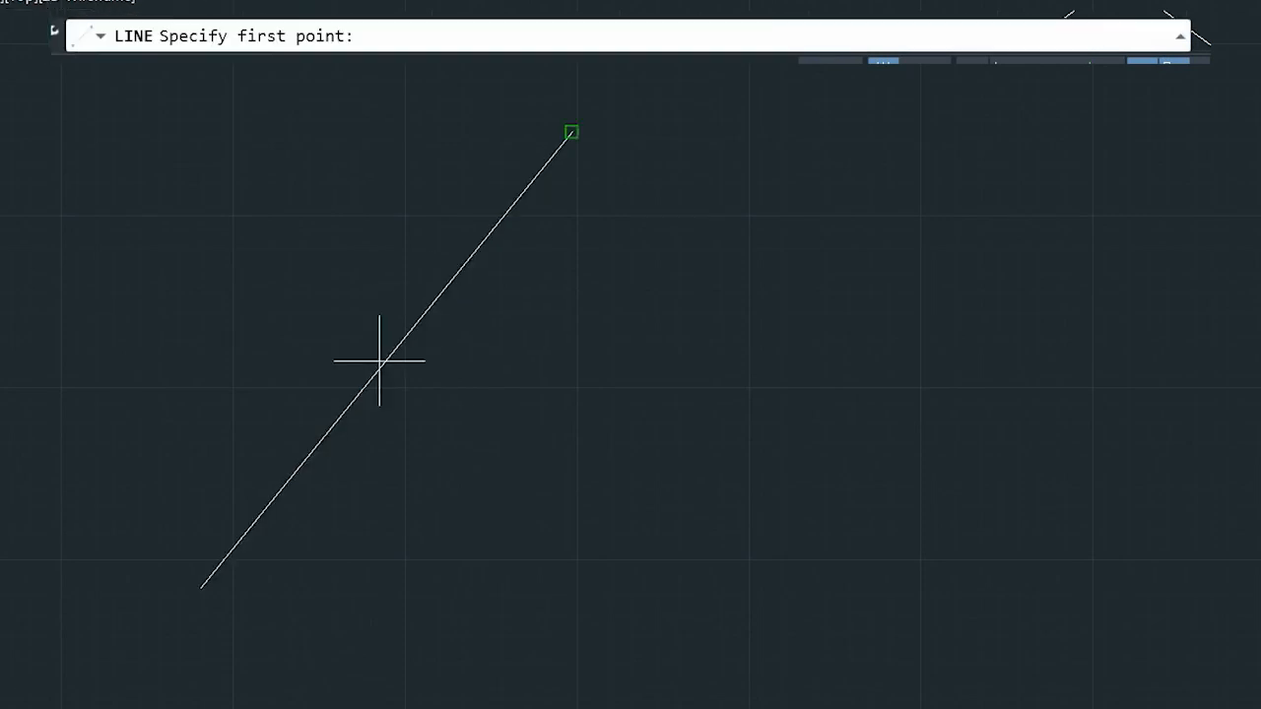
middle_drag(325, 688, 325, 607)
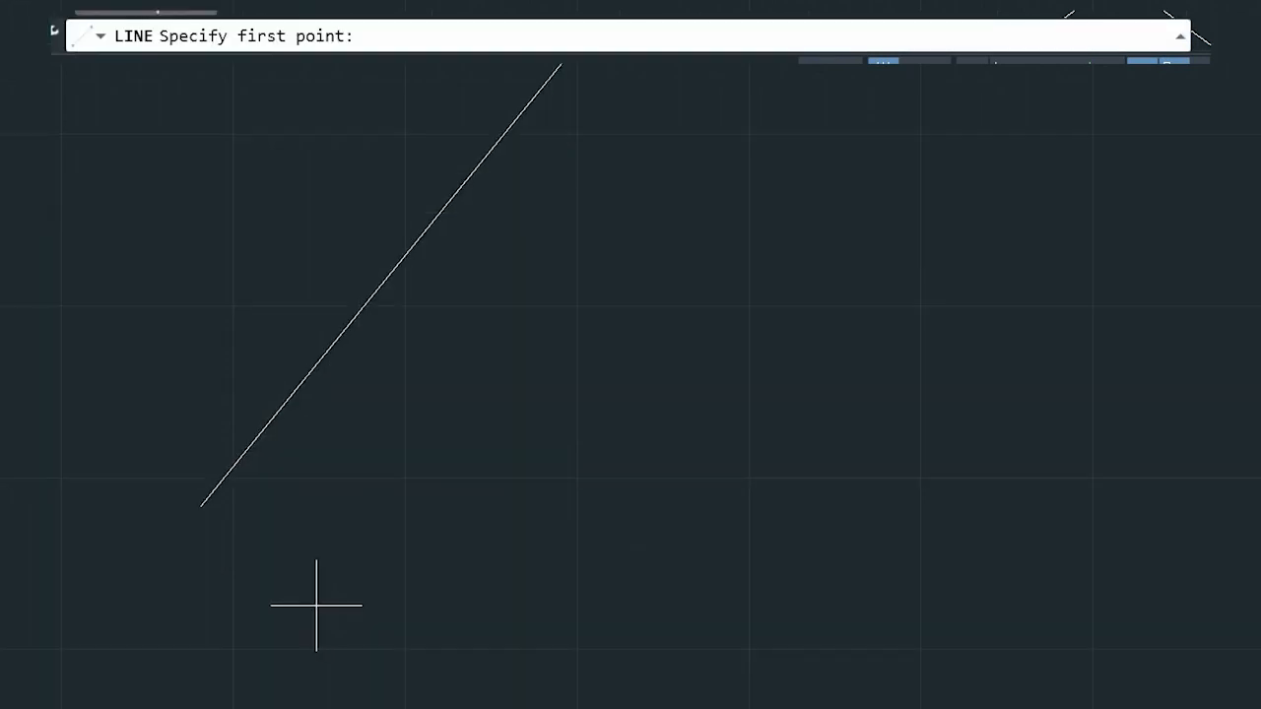
click(317, 599)
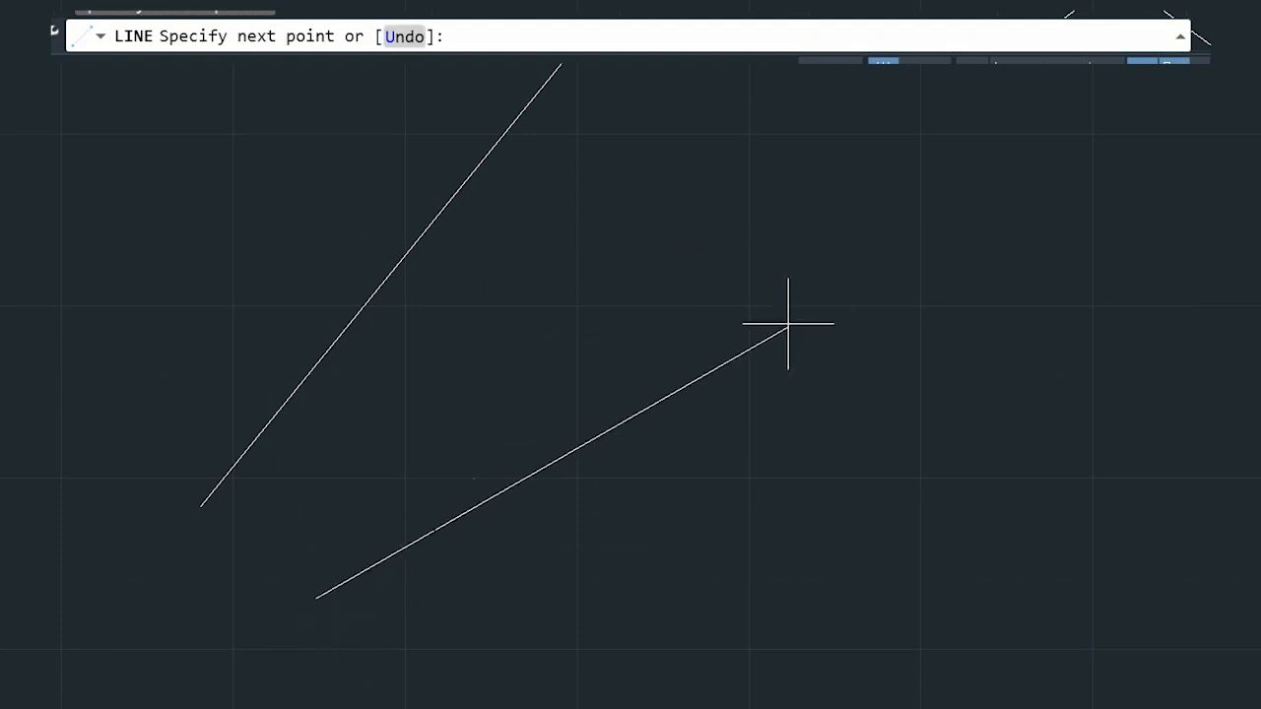
shift+right_click(694, 232)
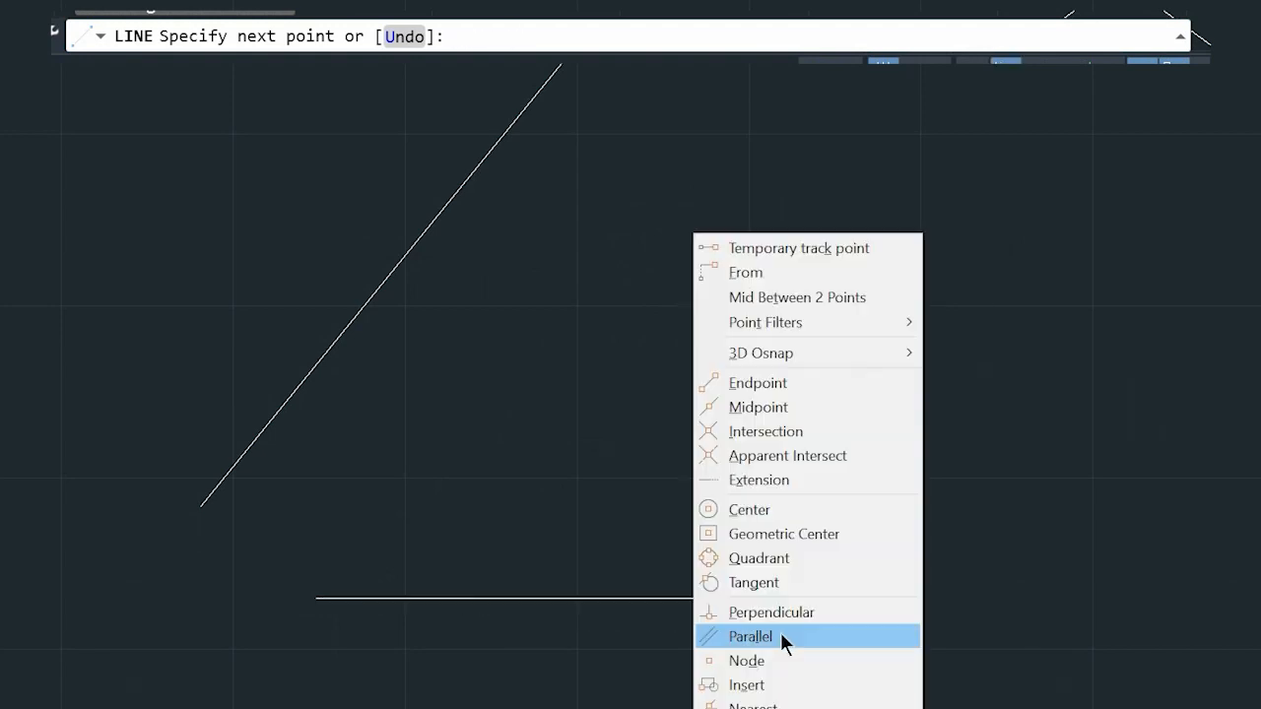
click(781, 632)
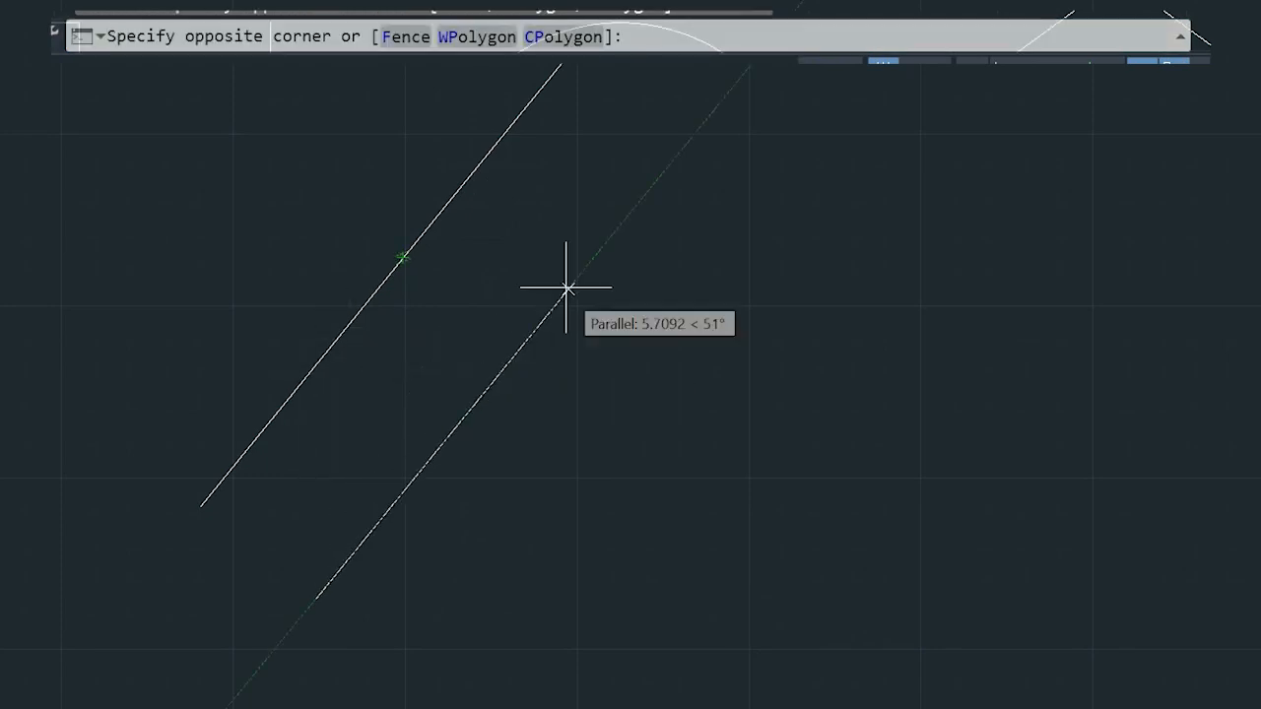
click(688, 141)
key(Escape)
Erase the parallel line, keeping the original slanted line
click(512, 125)
click(881, 368)
click(825, 314)
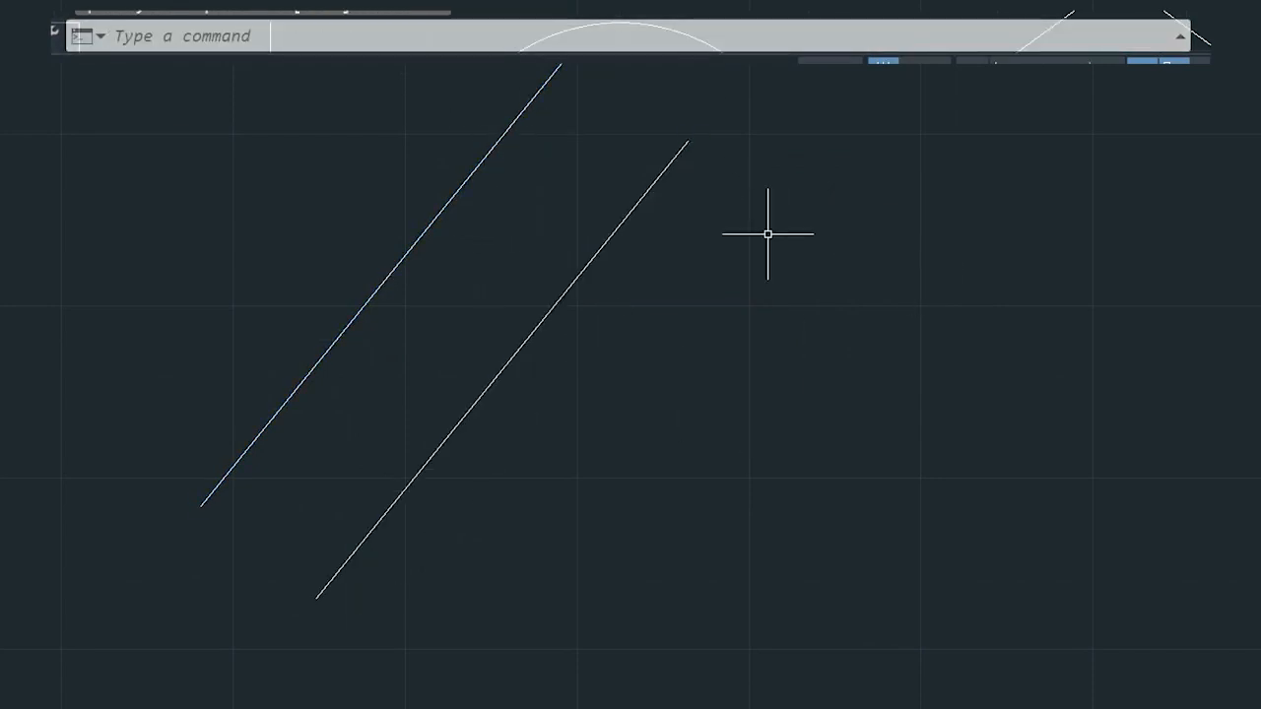
click(514, 123)
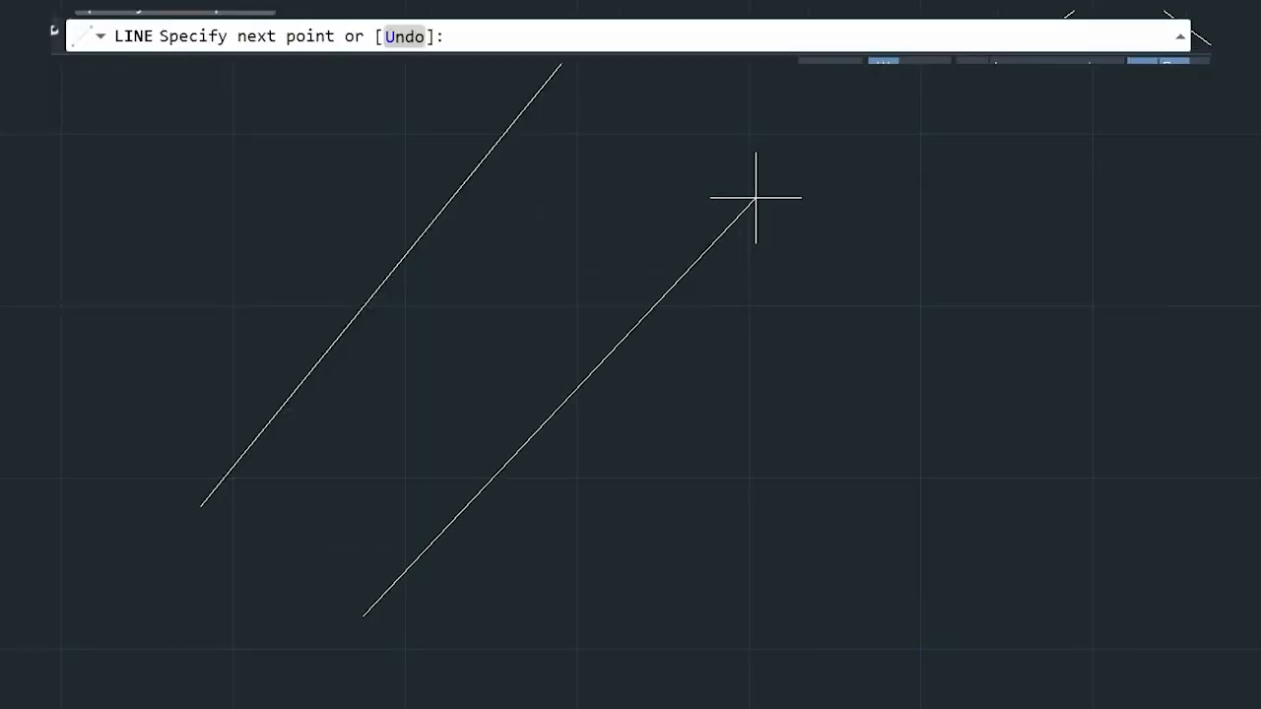
Toggle Ortho, end the open line parallel to the slanted line with a one-time Parallel snap, and select both lines
key(F8)
shift+right_click(742, 167)
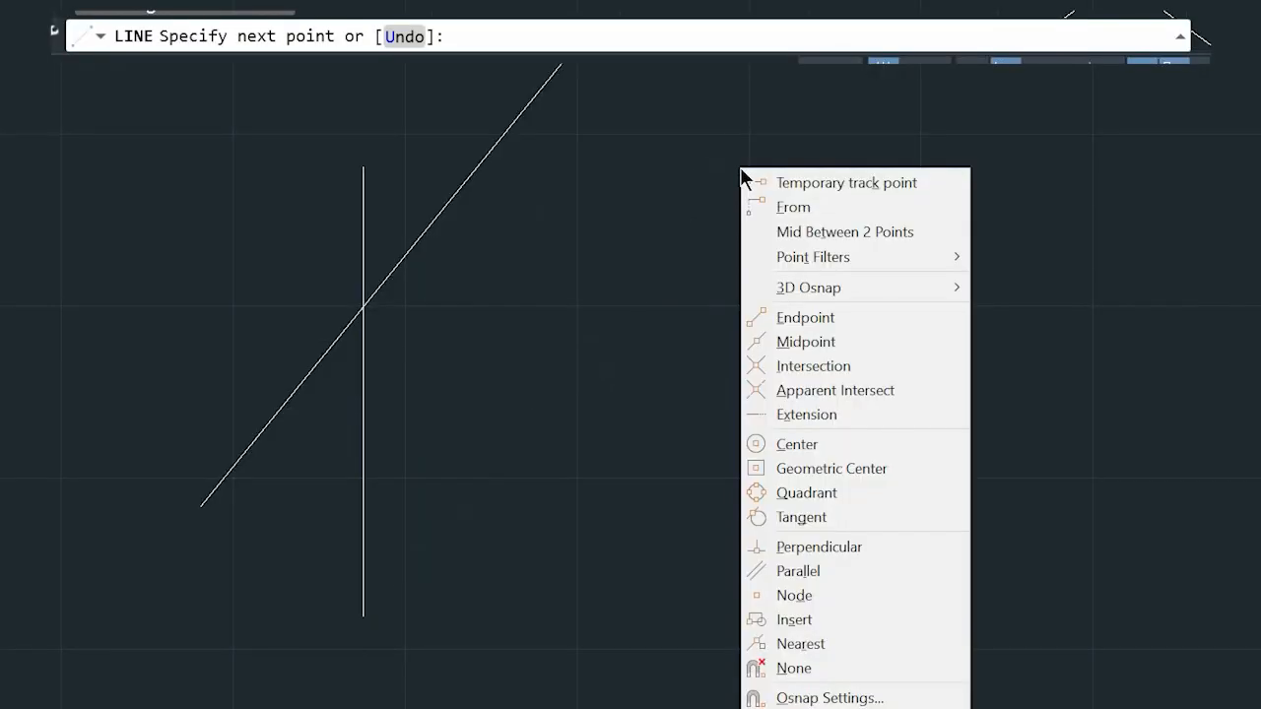
click(809, 572)
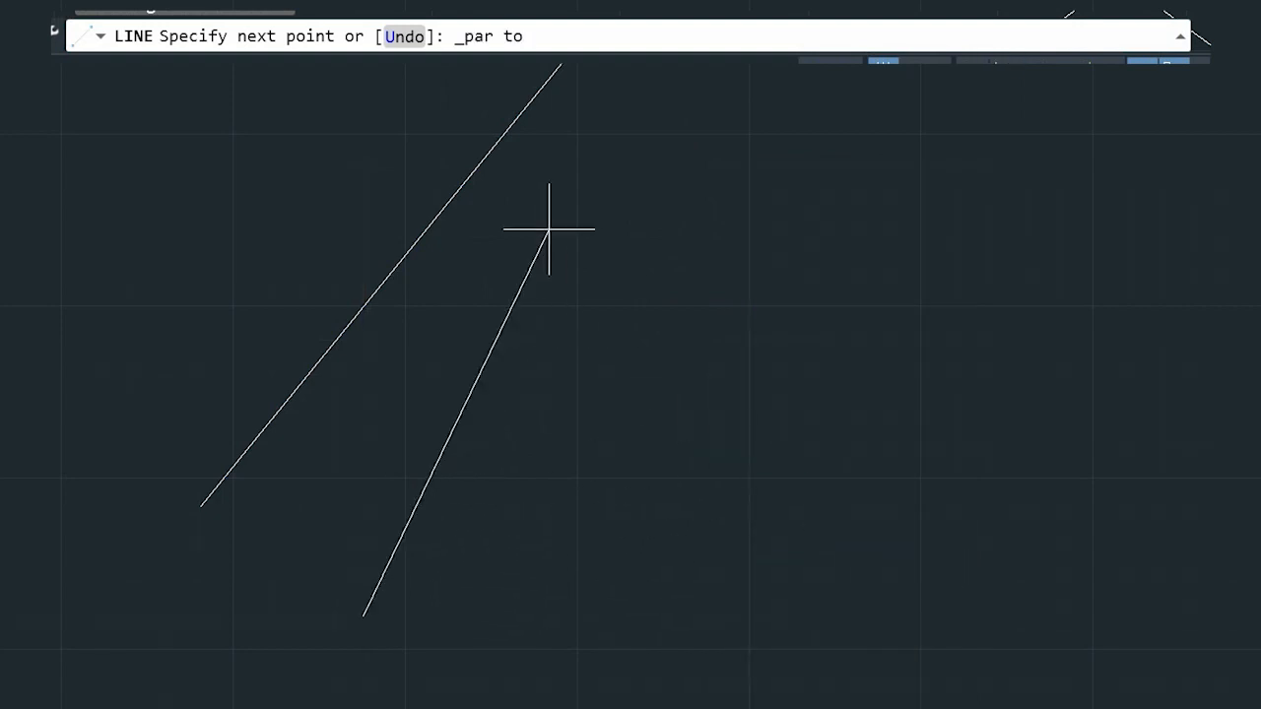
mouse_move(290, 397)
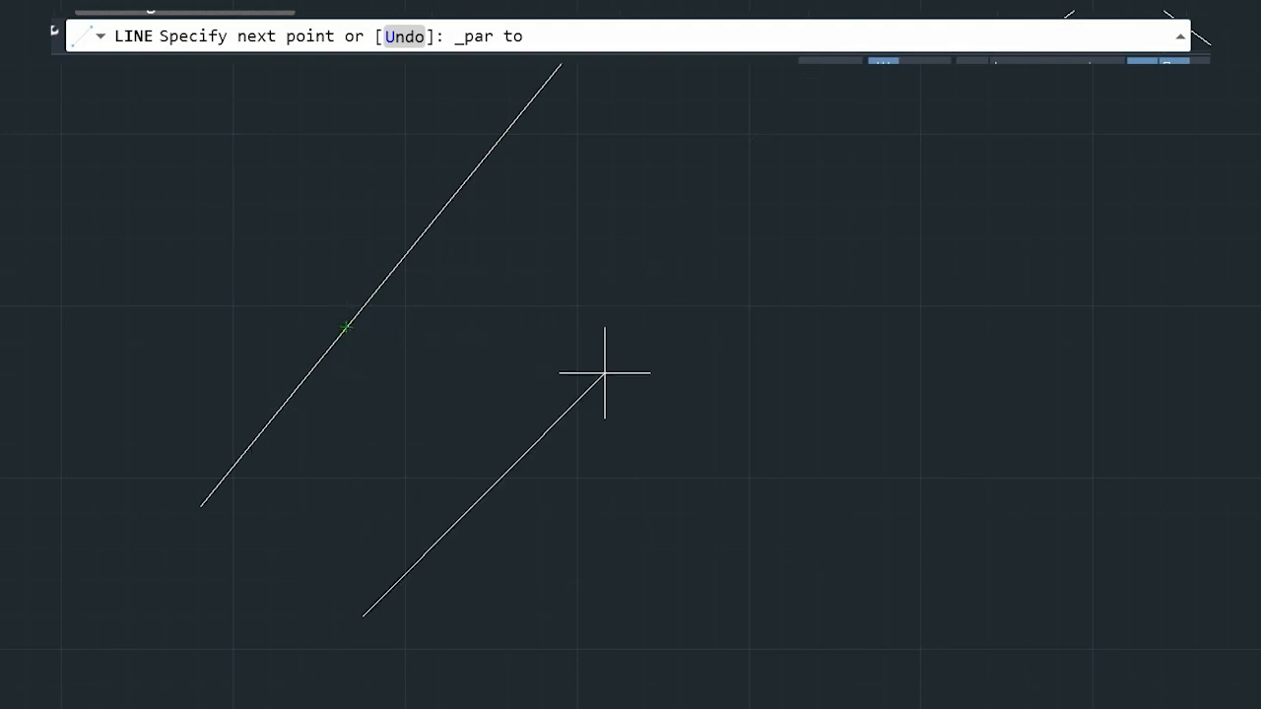
click(743, 149)
key(Return)
key(Return)
key(Return)
key(Escape)
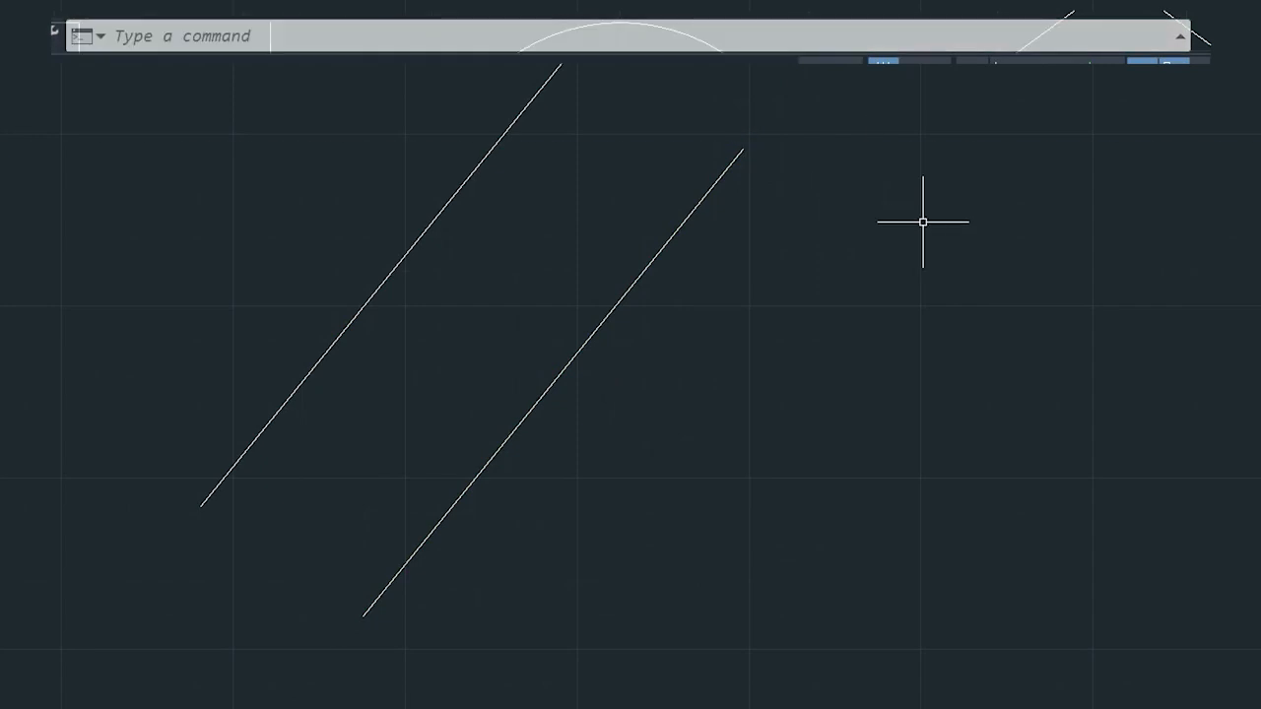
click(844, 457)
click(463, 148)
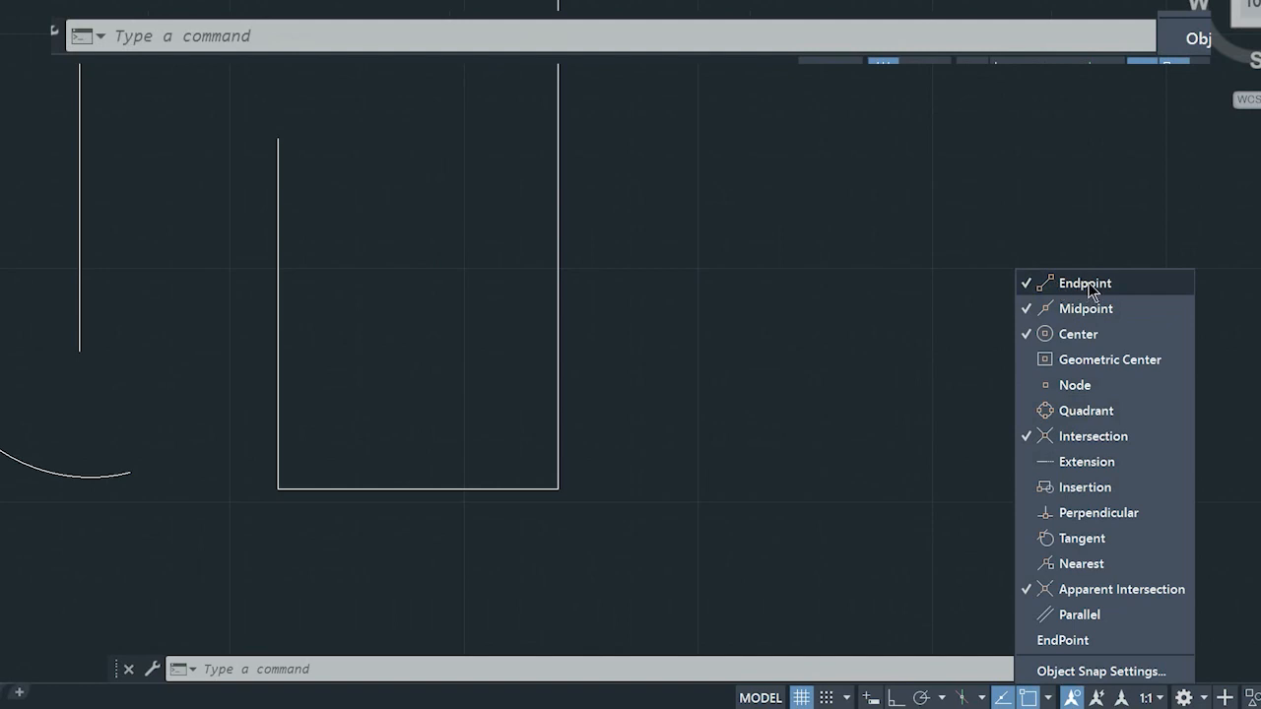
Turn off the Endpoint, Center, Intersection and Apparent Intersection object snaps, leaving only Midpoint on
click(1088, 282)
click(1077, 437)
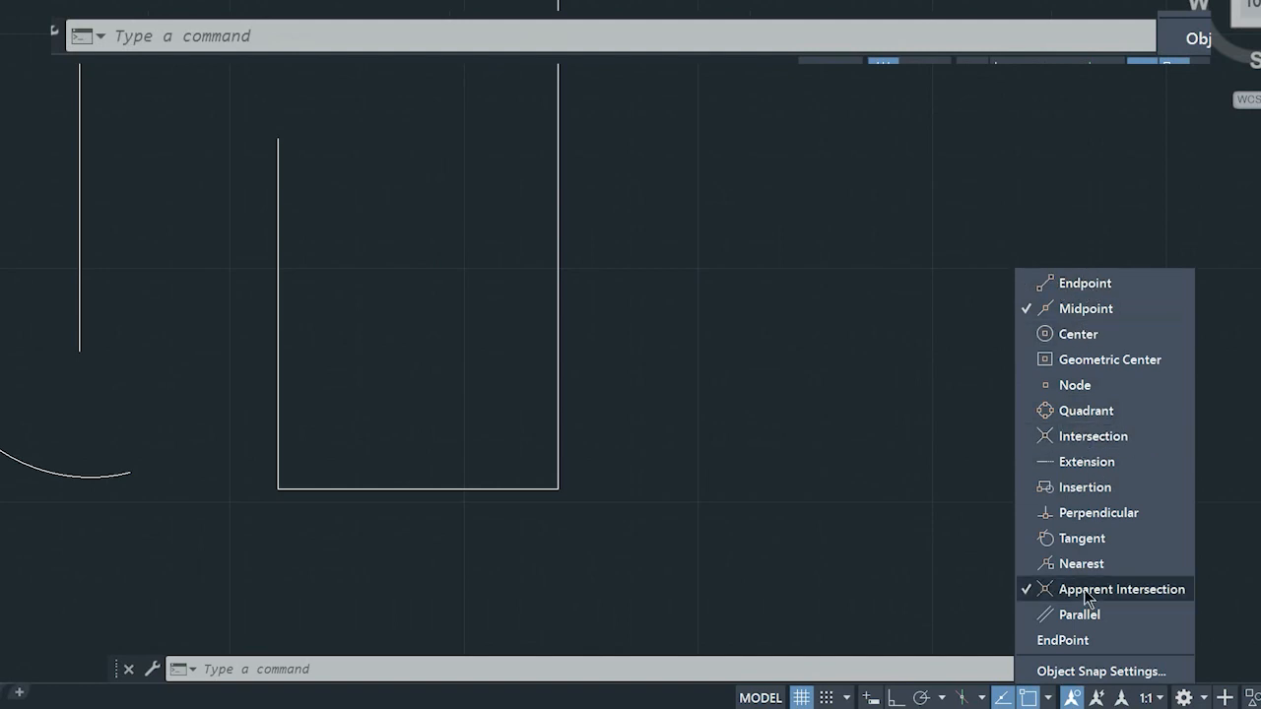
click(1086, 590)
click(877, 410)
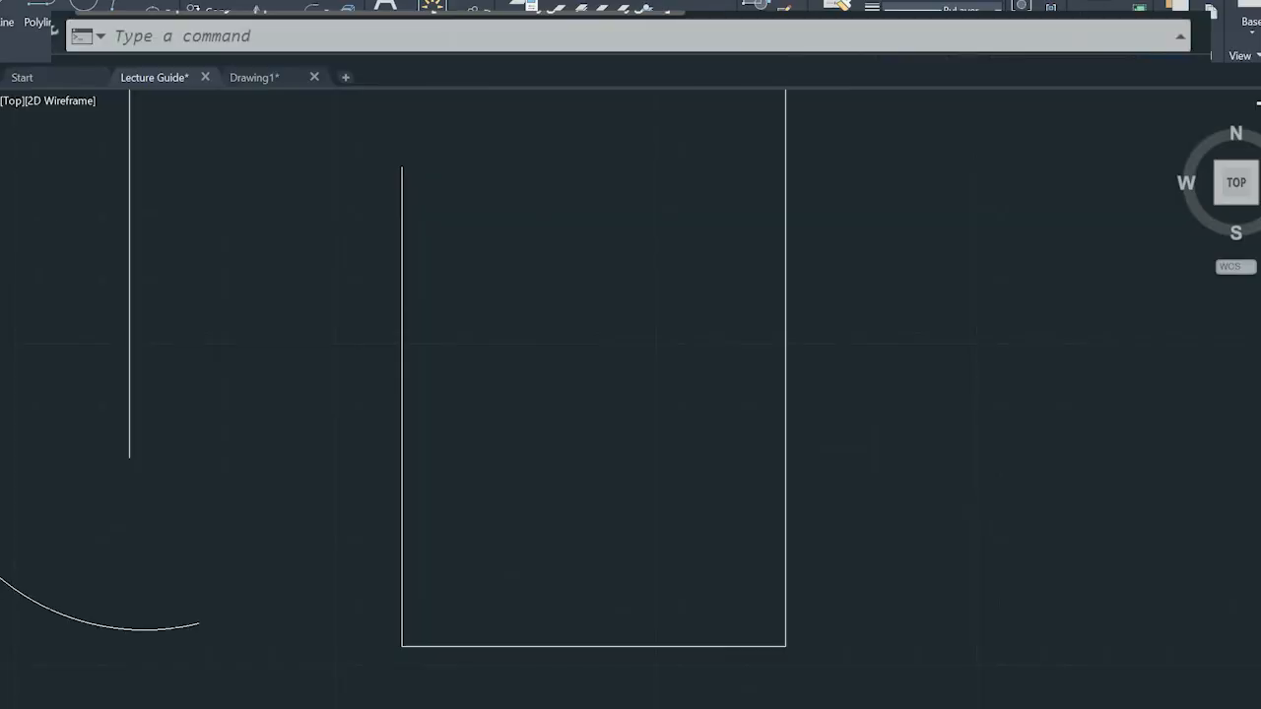
Draw a line from the rectangle's center, located by tracking its left and bottom side midpoints, and repeat the start after toggling object snap tracking
click(6, 12)
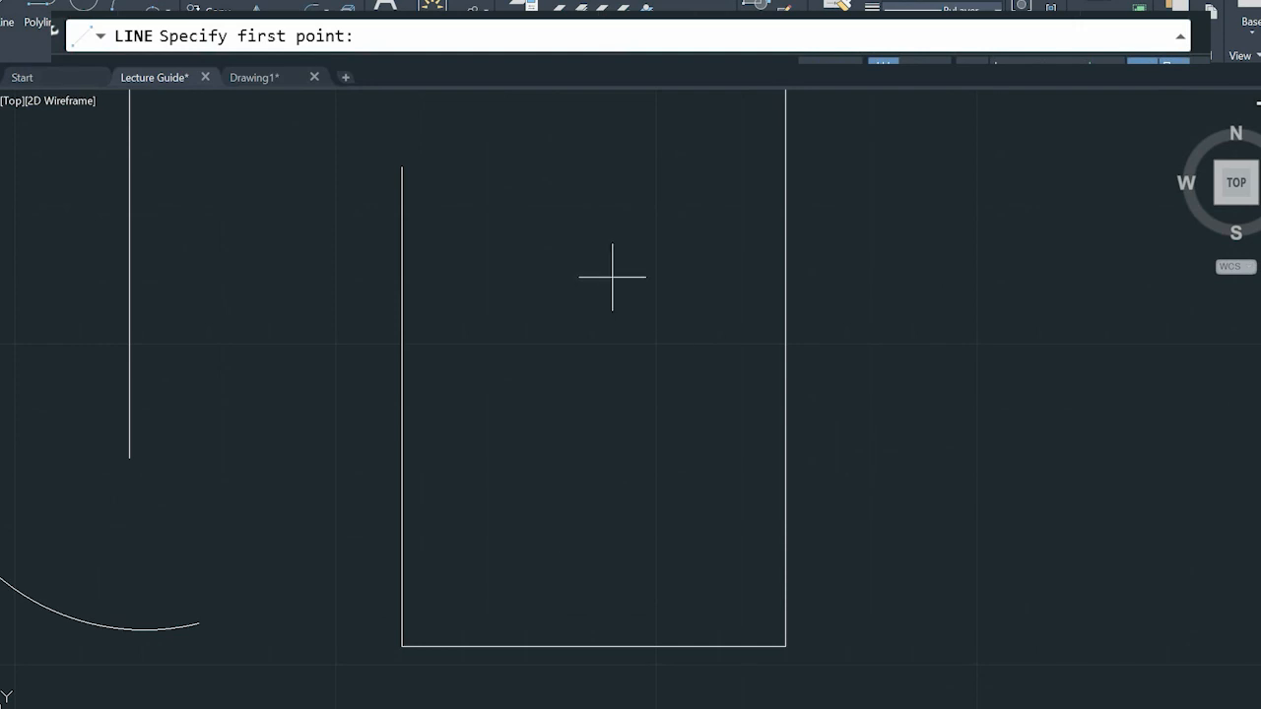
key(Escape)
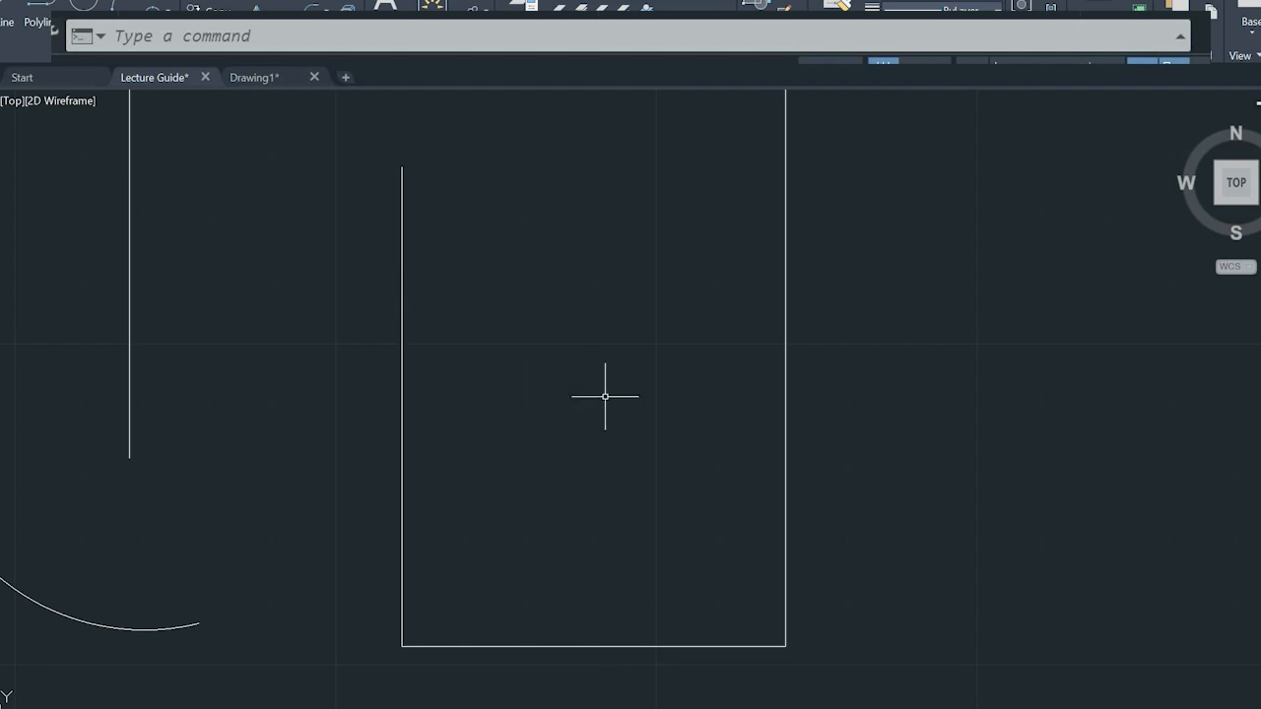
click(7, 11)
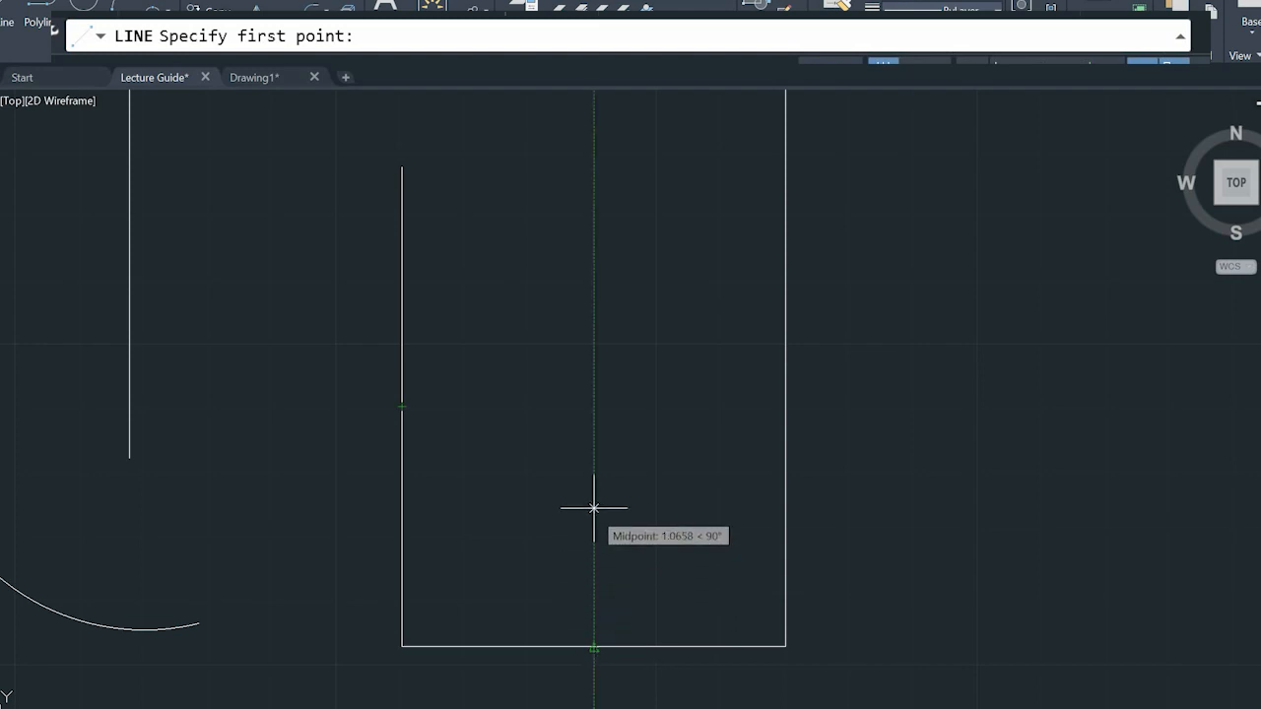
click(595, 407)
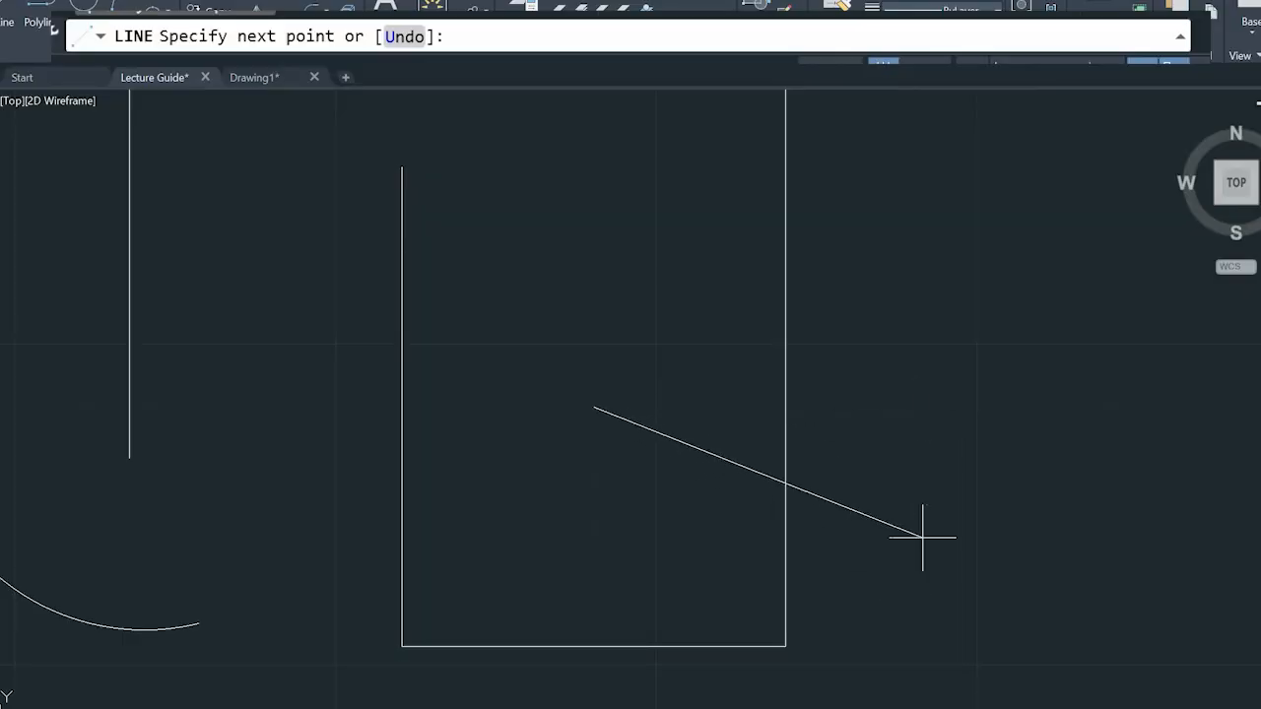
click(908, 521)
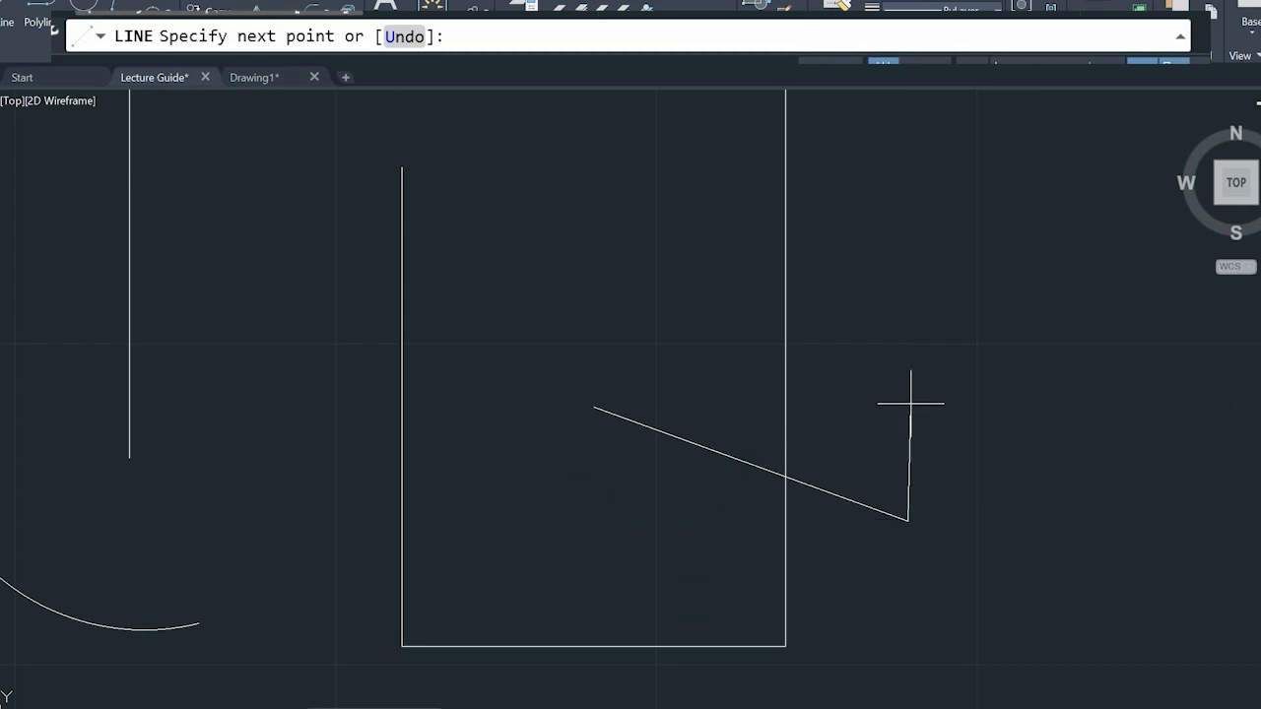
key(Escape)
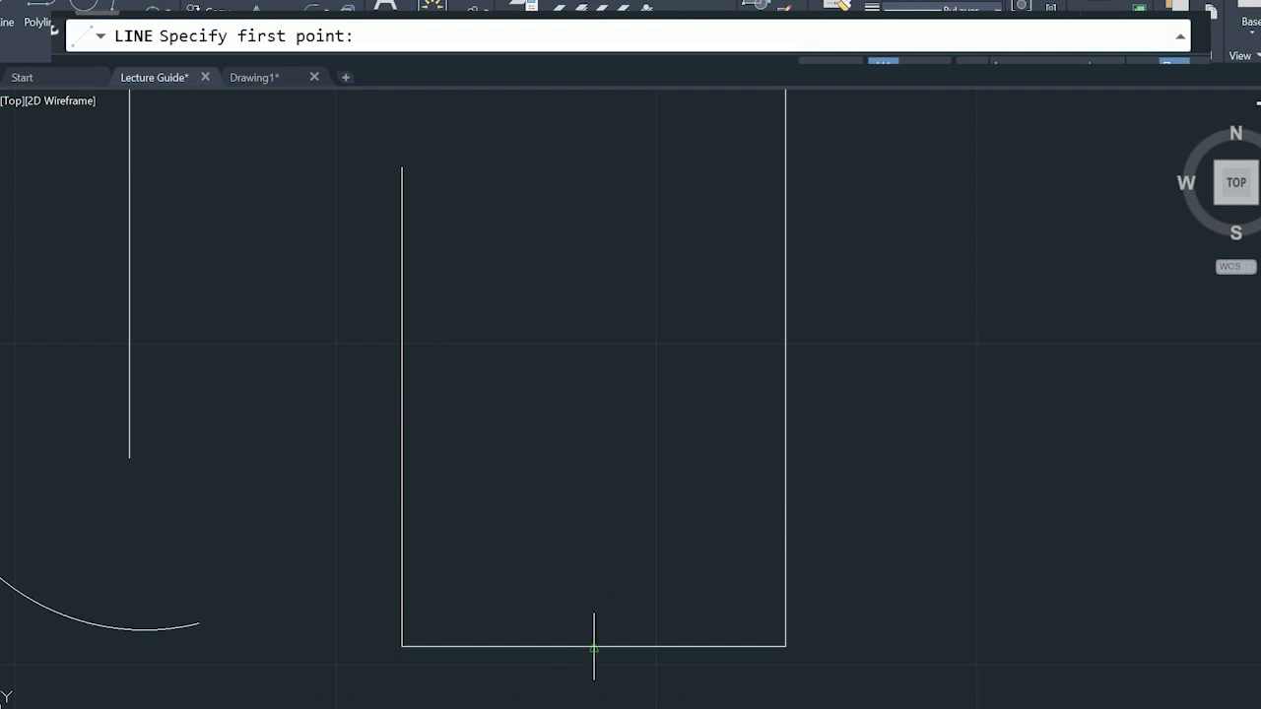
key(F11)
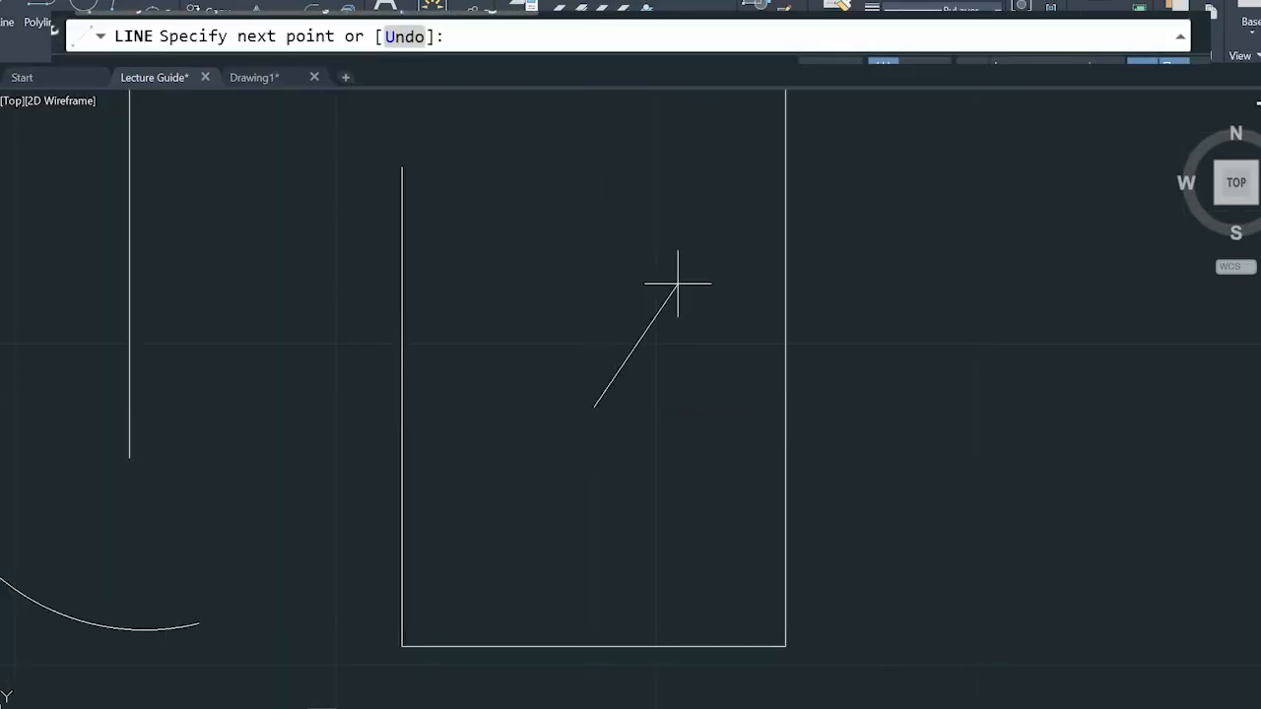
key(Escape)
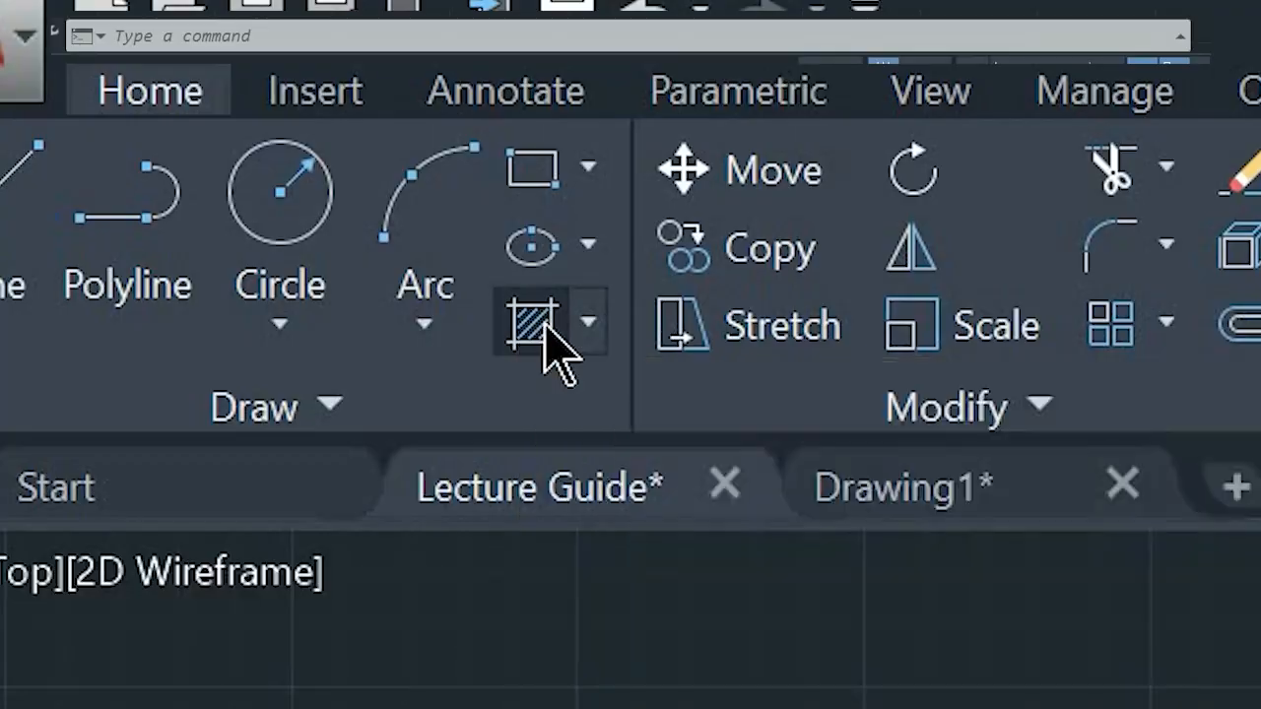
Hatch the inside of the square with the SOLID pattern
click(544, 323)
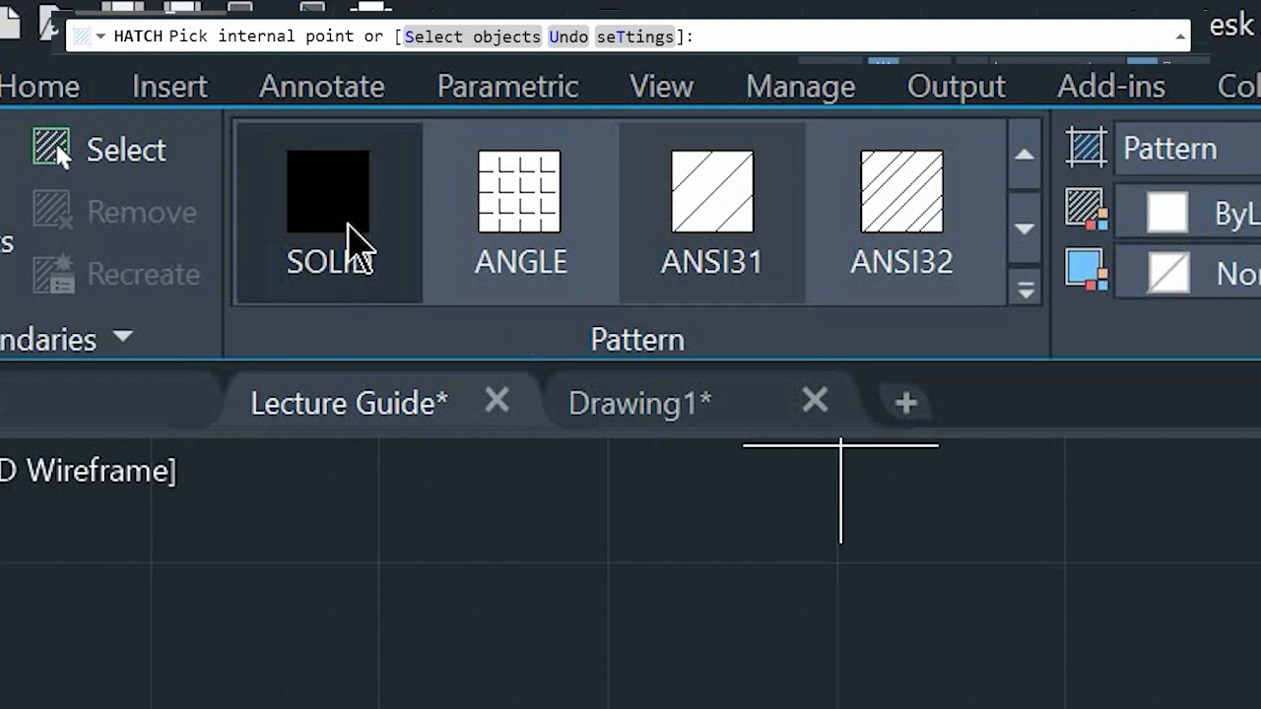
click(345, 242)
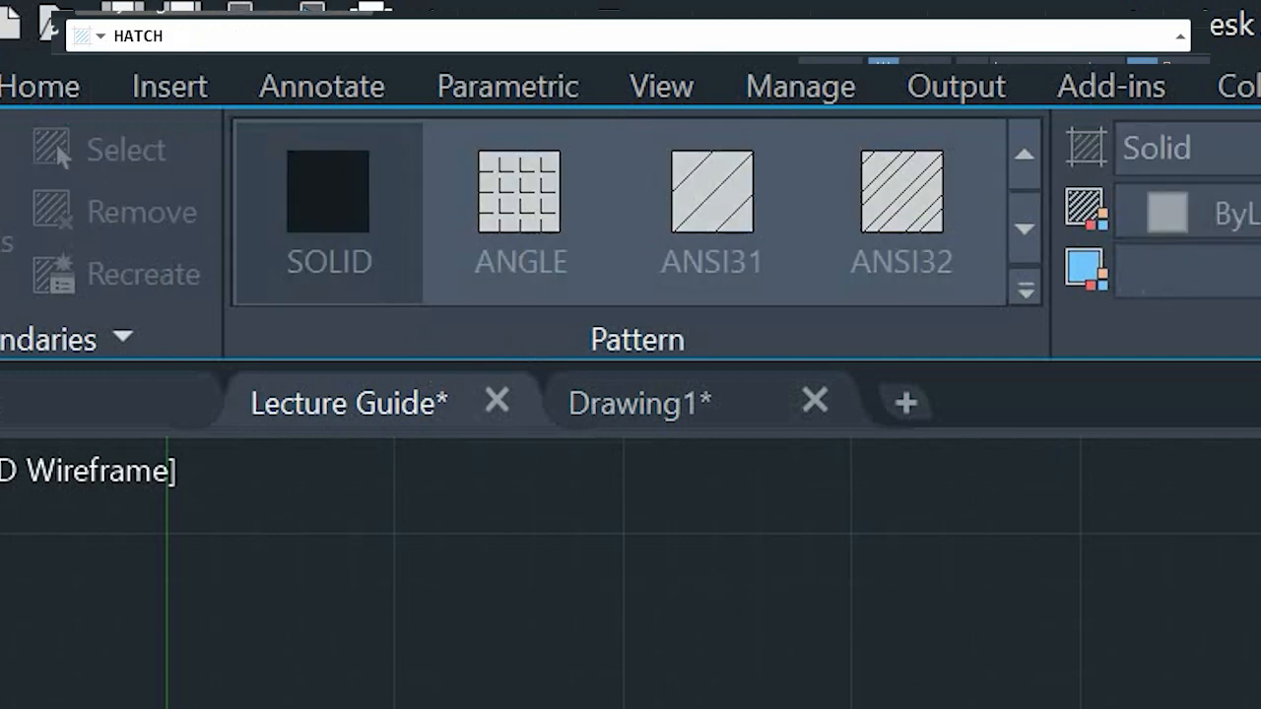
key(Escape)
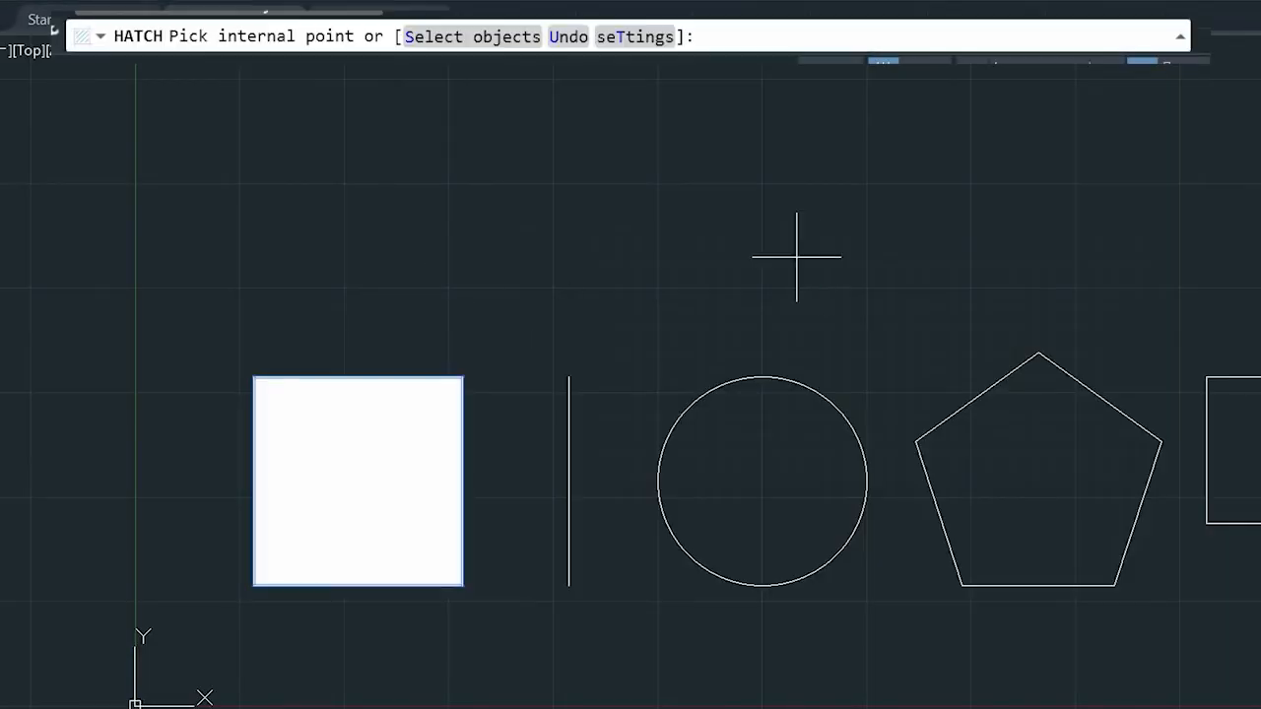
key(Return)
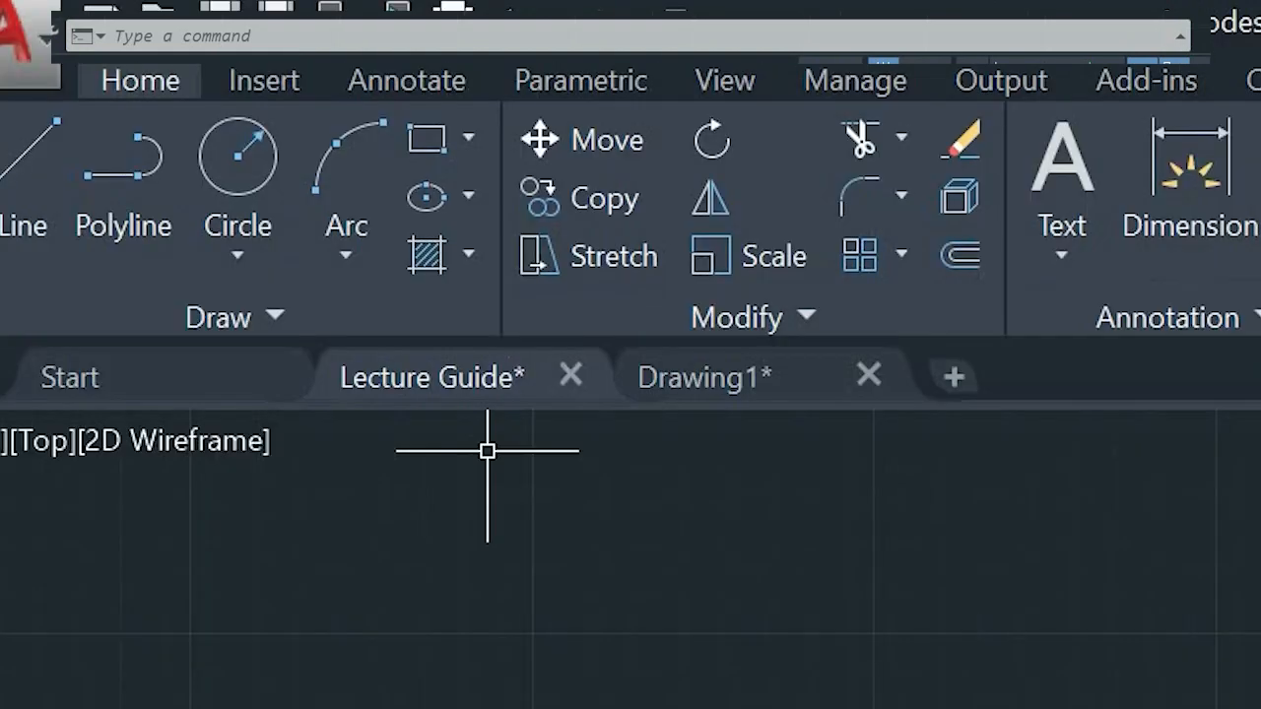
Start another hatch with the AR-HBONE pattern and apply it inside the circle
click(434, 251)
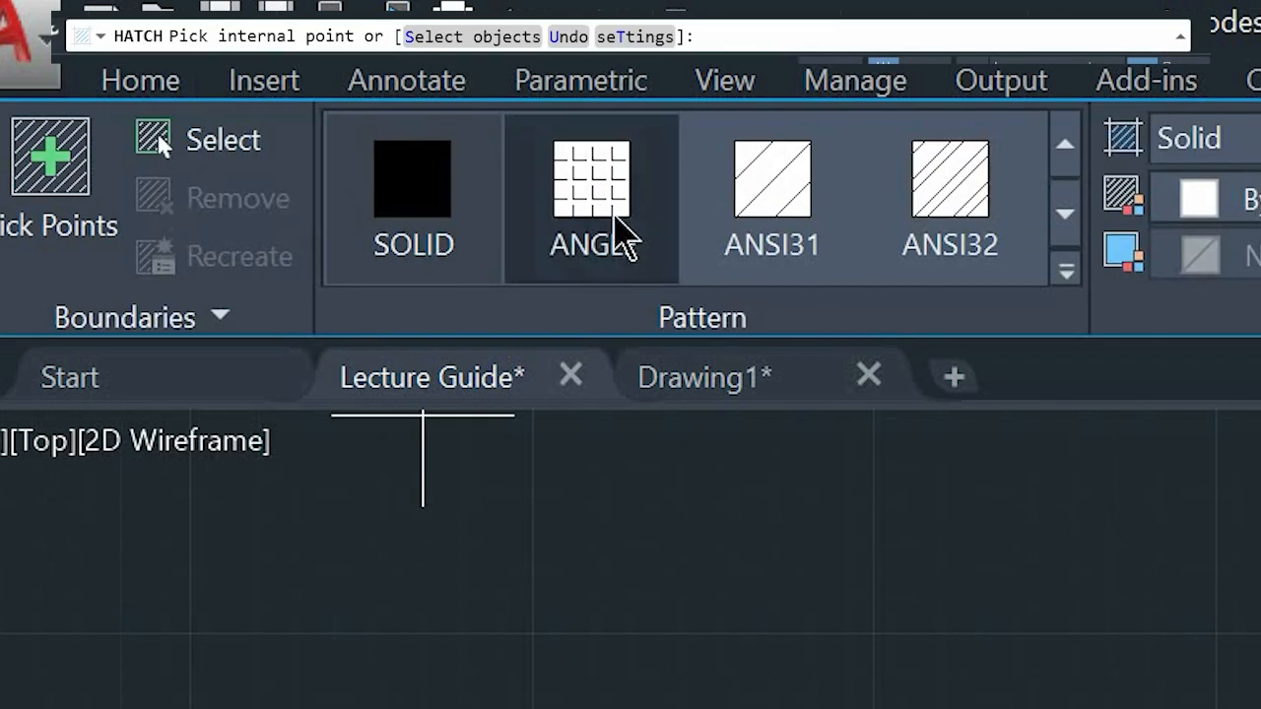
click(613, 222)
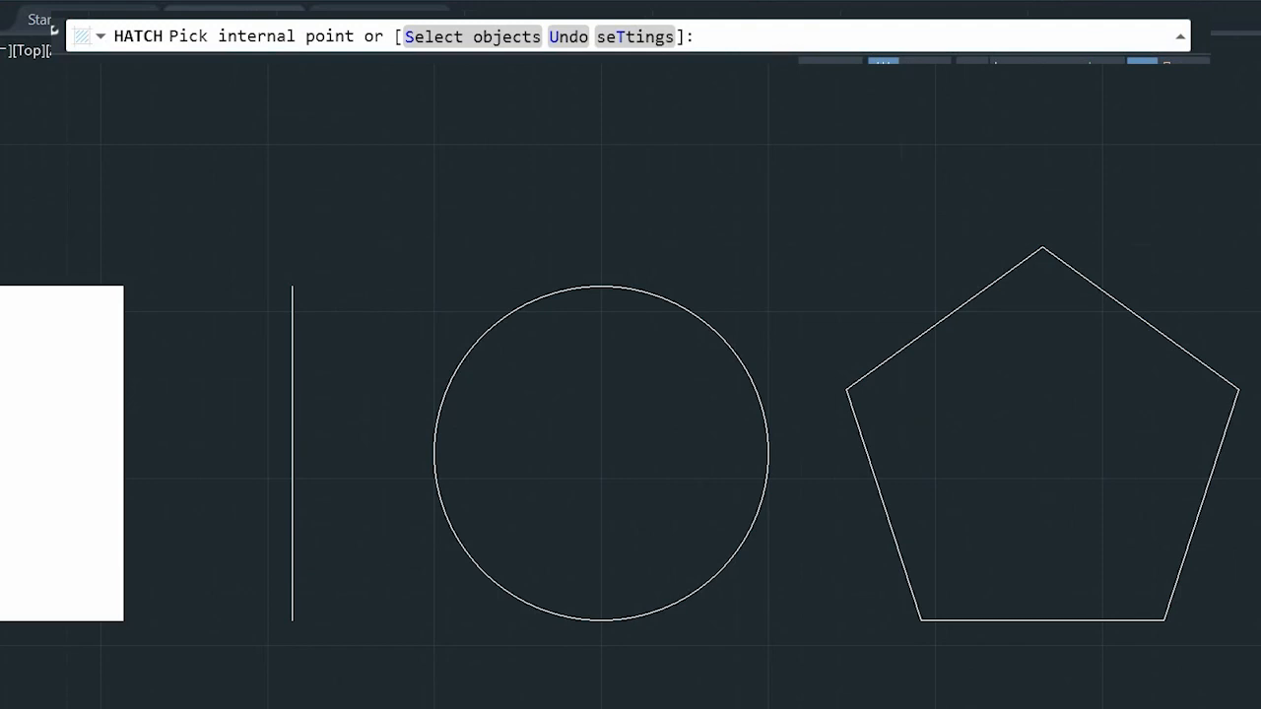
scroll(389, 94, down, 1)
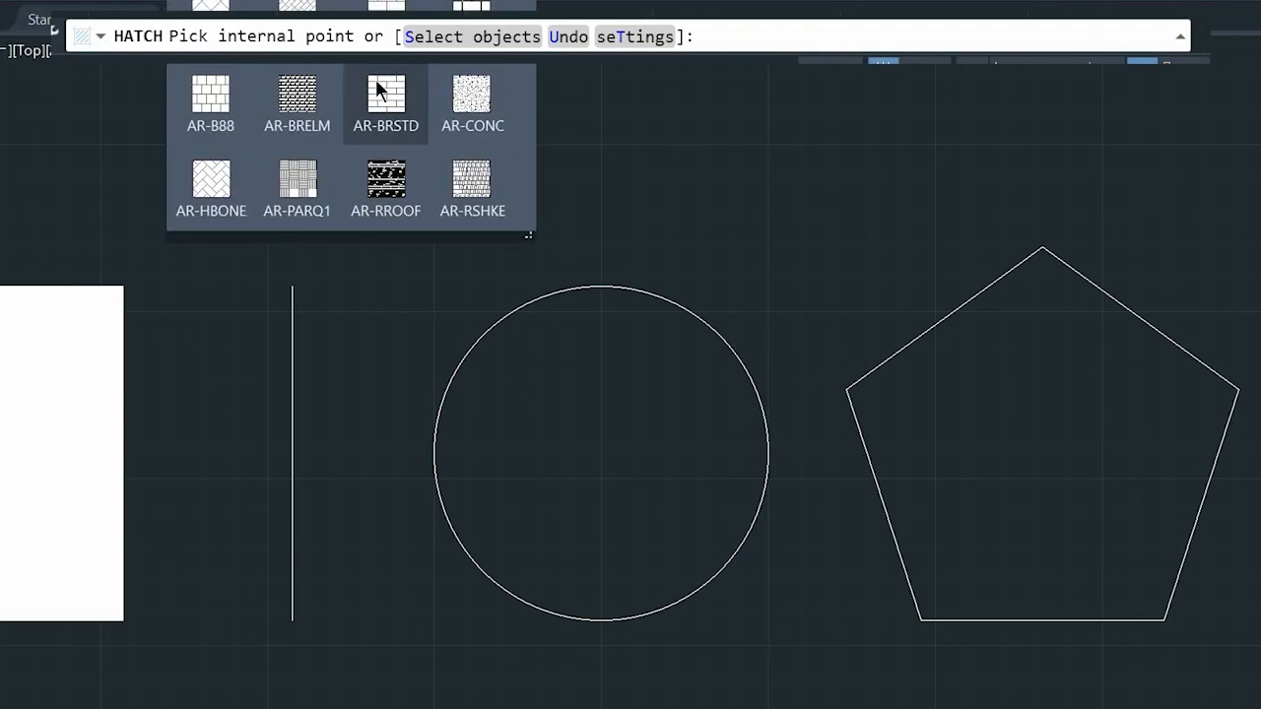
click(217, 183)
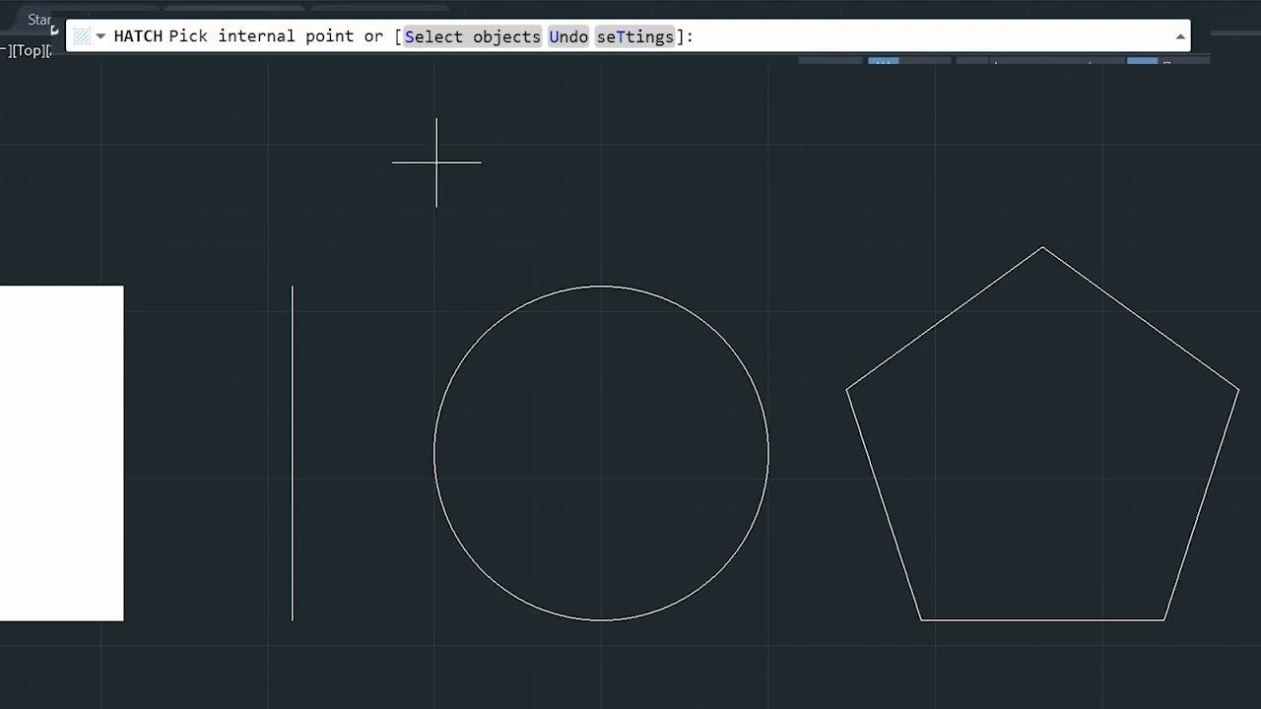
click(589, 425)
scroll(690, 483, down, 6)
scroll(650, 504, up, 4)
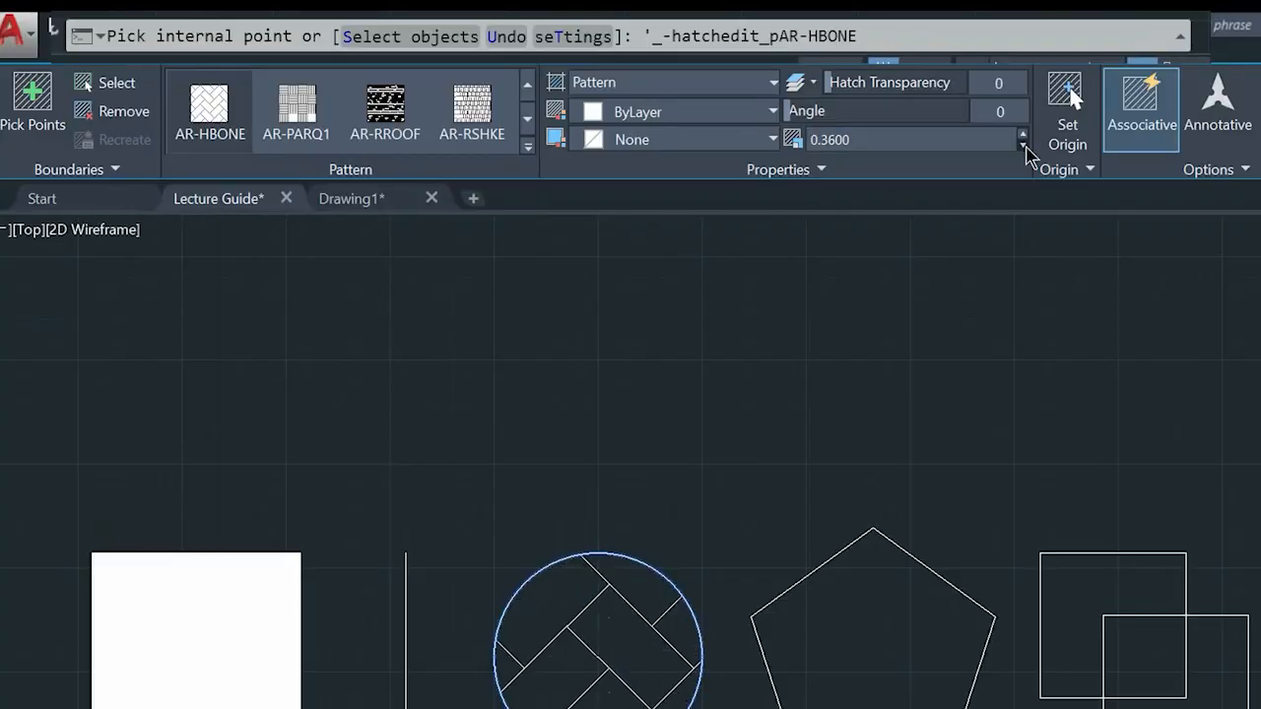
Lower the hatch pattern scale of the circle's AR-HBONE fill to 0.1 and finish that hatch
click(1024, 146)
click(1023, 146)
click(1023, 146)
click(1024, 146)
click(1024, 146)
click(1024, 146)
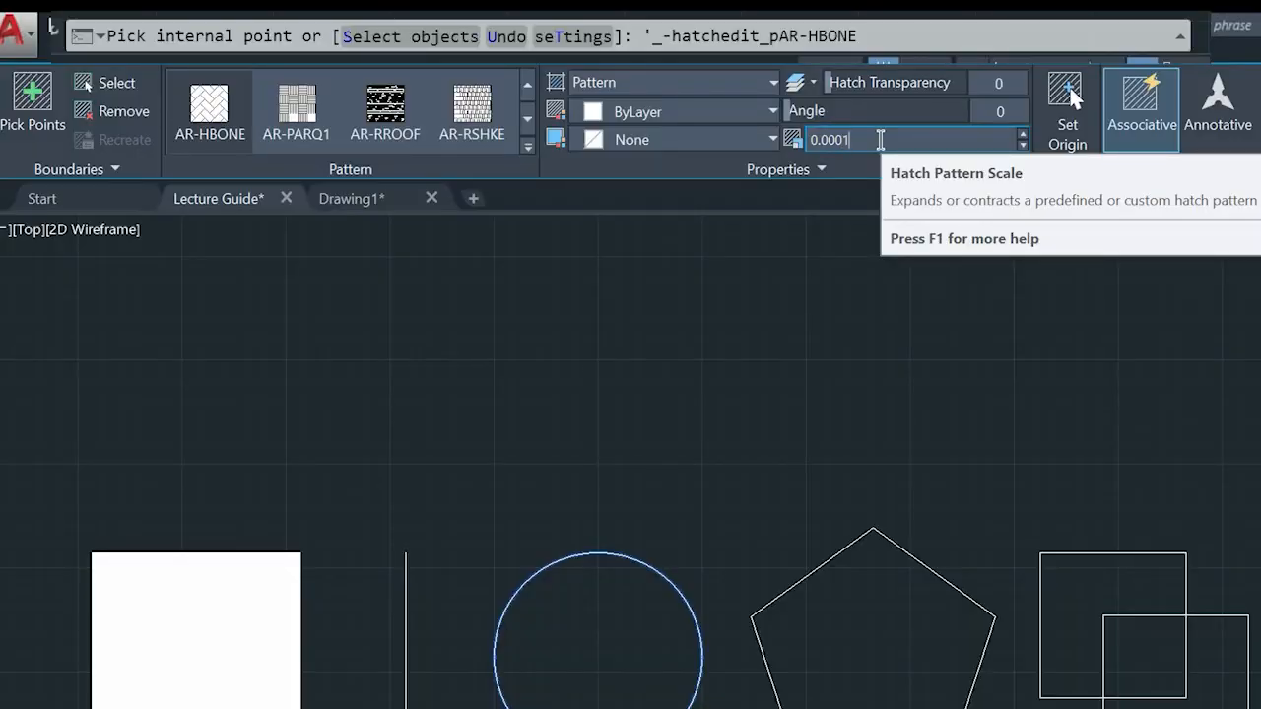
key(Return)
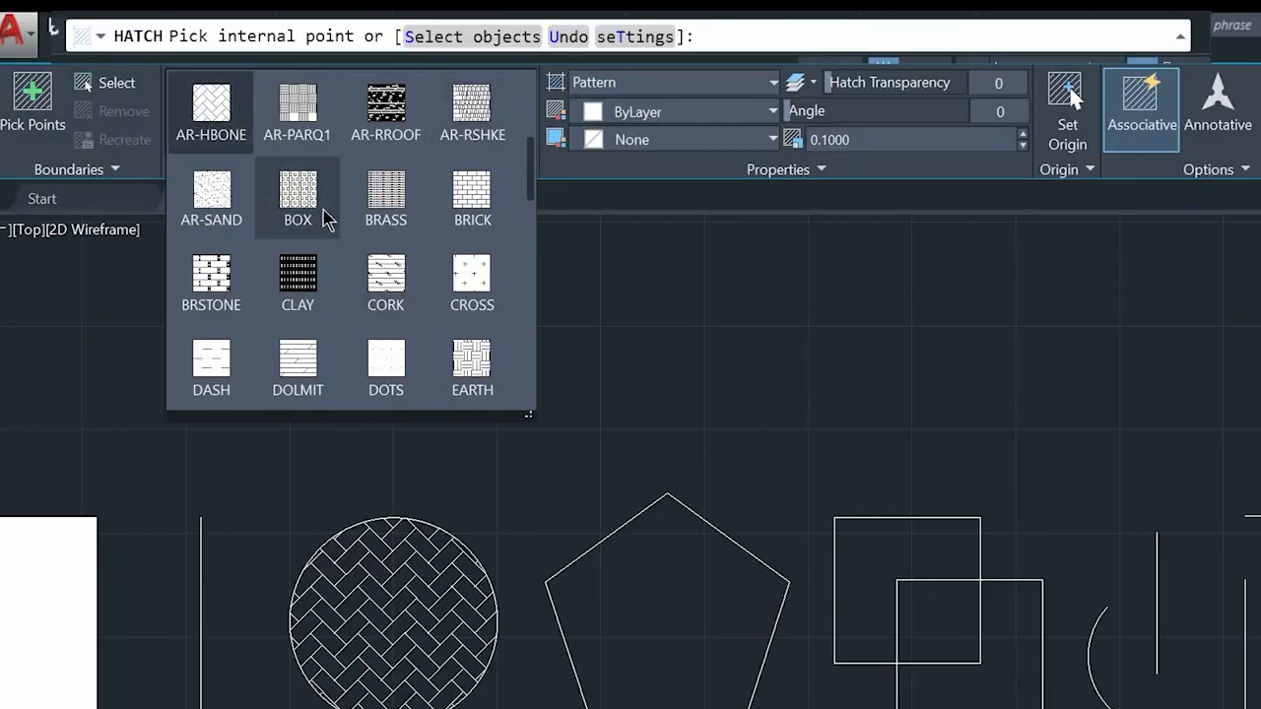
click(472, 362)
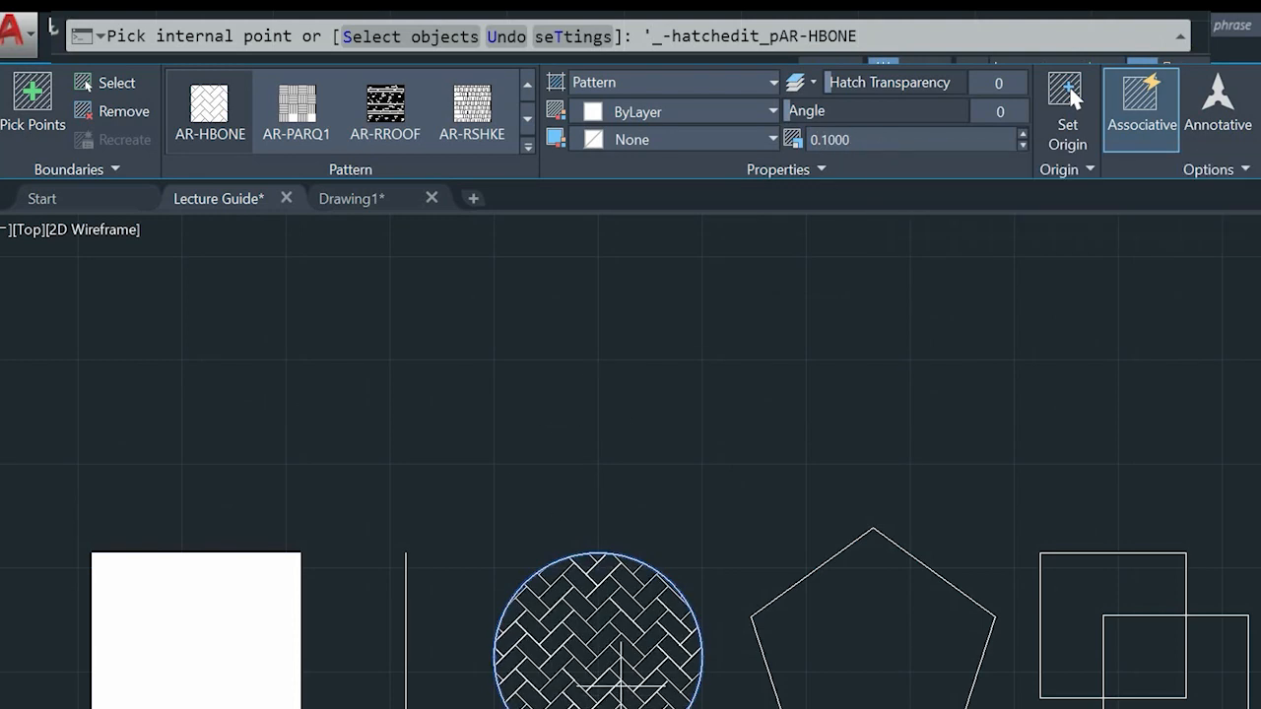
scroll(619, 680, up, 4)
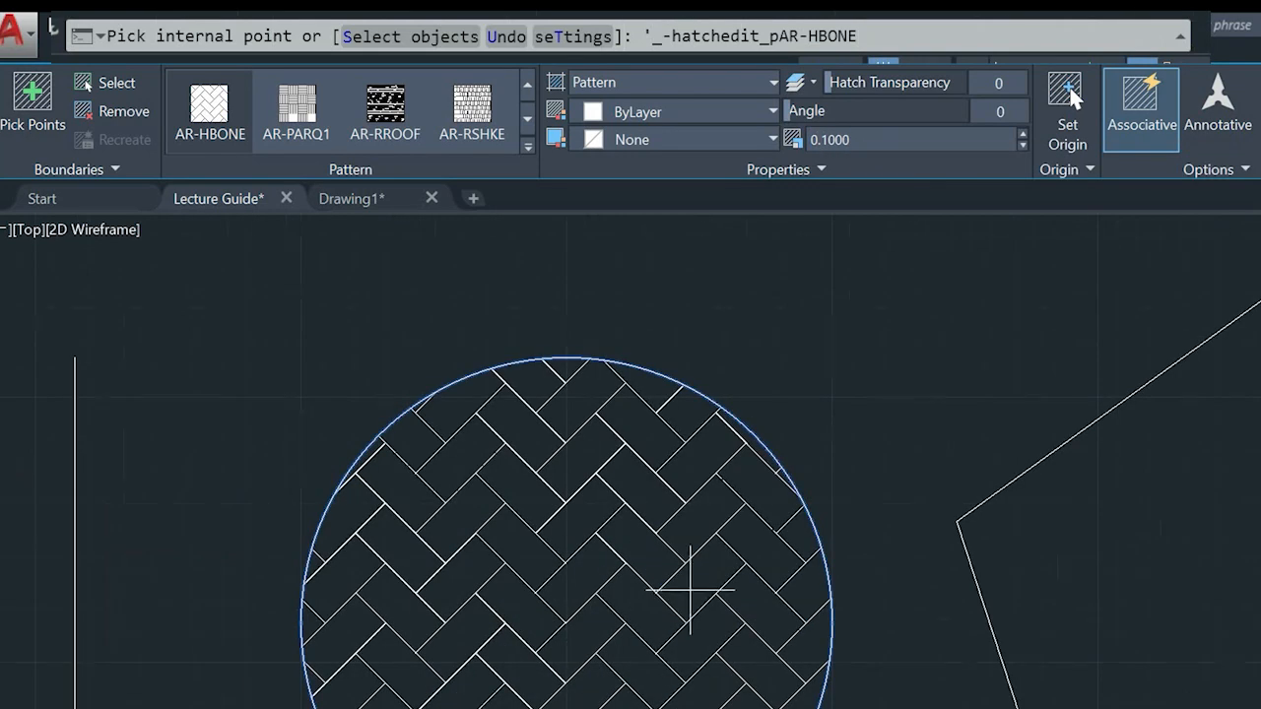
scroll(690, 589, down, 4)
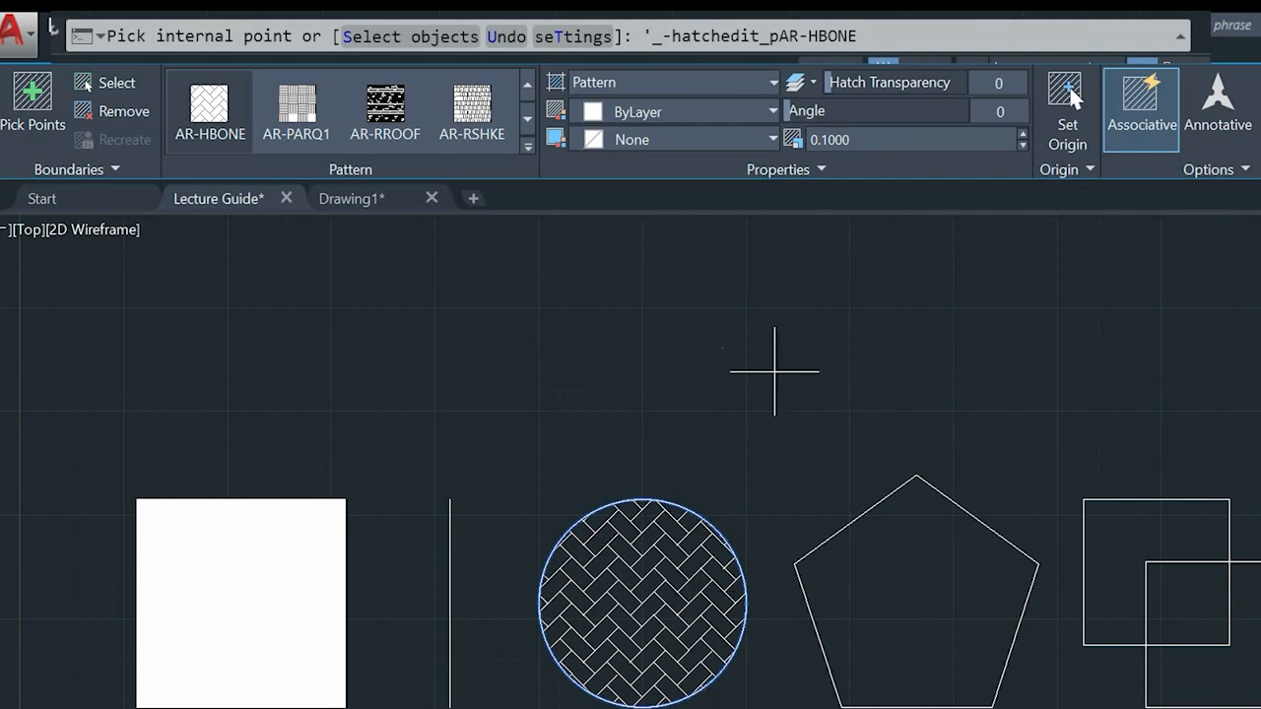
middle_drag(785, 416, 535, 436)
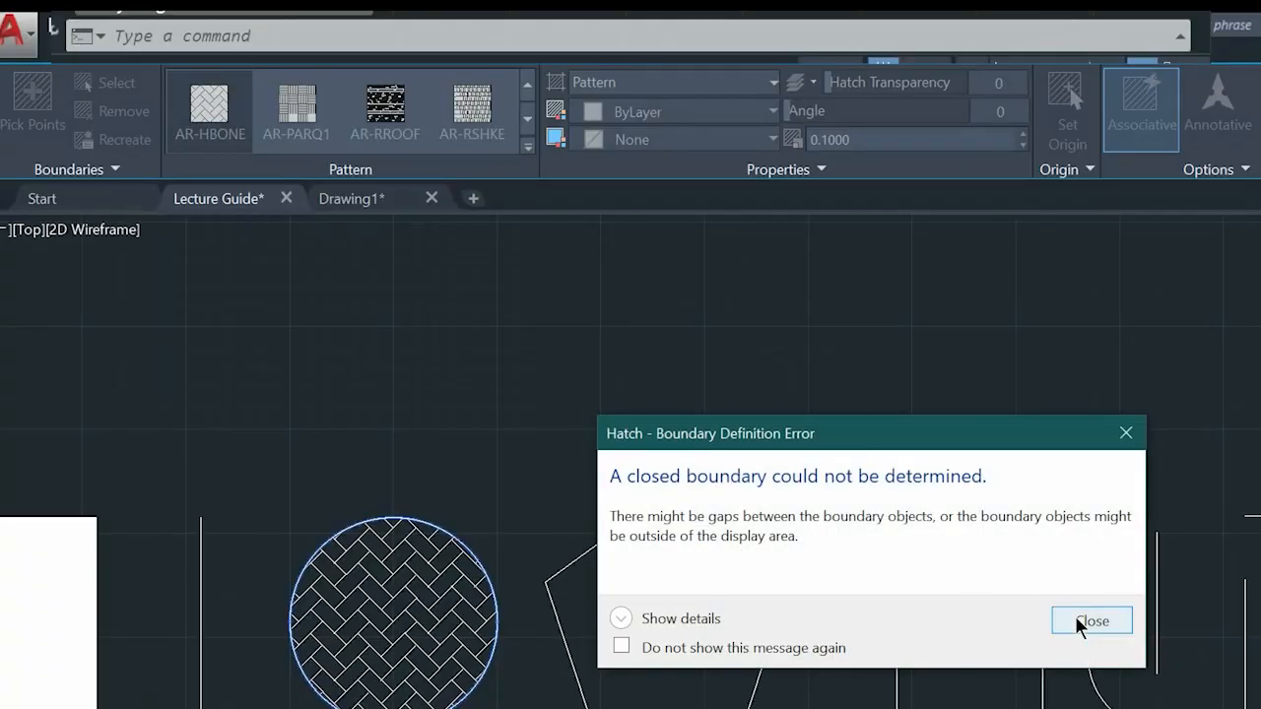
click(1077, 621)
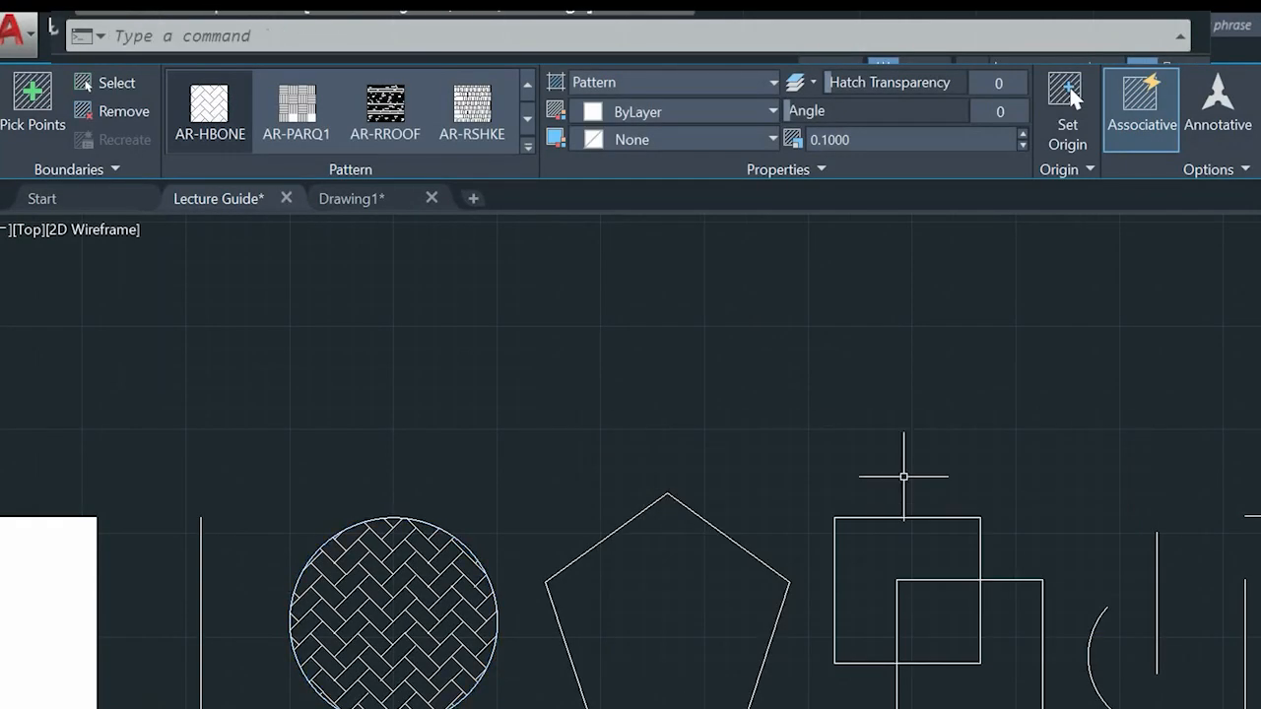
Hatch the inside of the pentagon with the EARTH pattern at a scale of 5
click(213, 146)
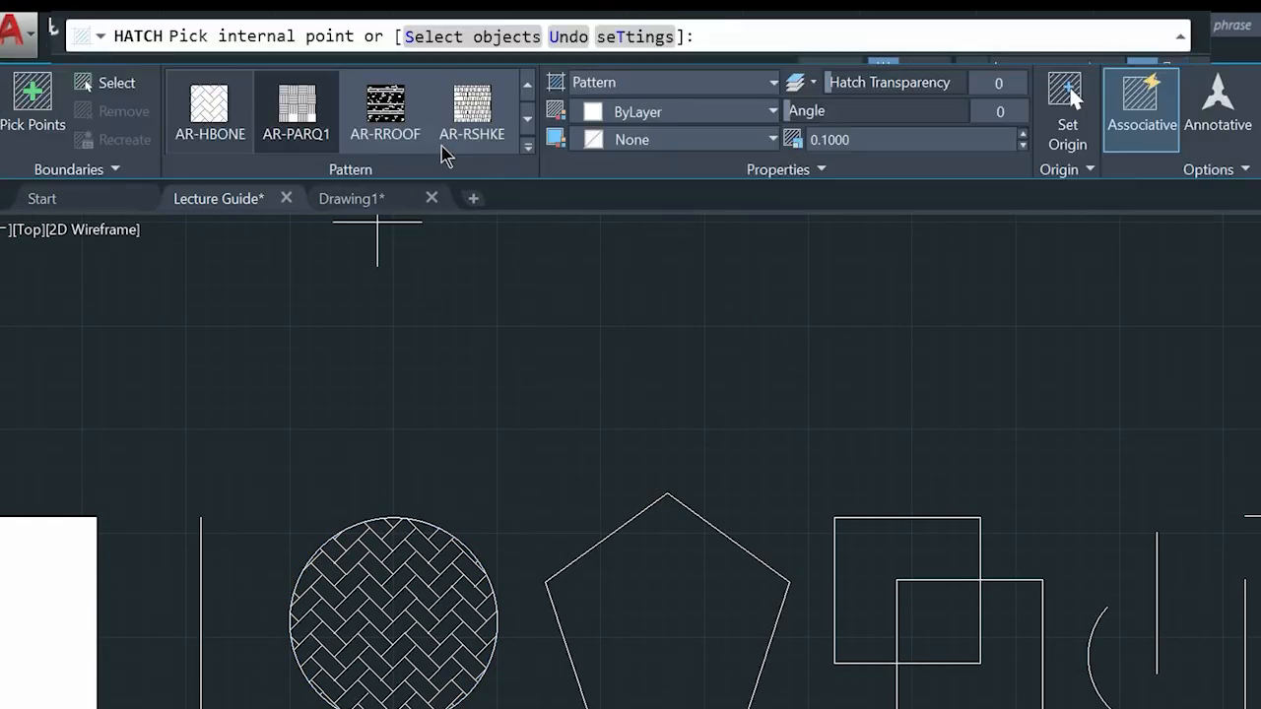
click(528, 148)
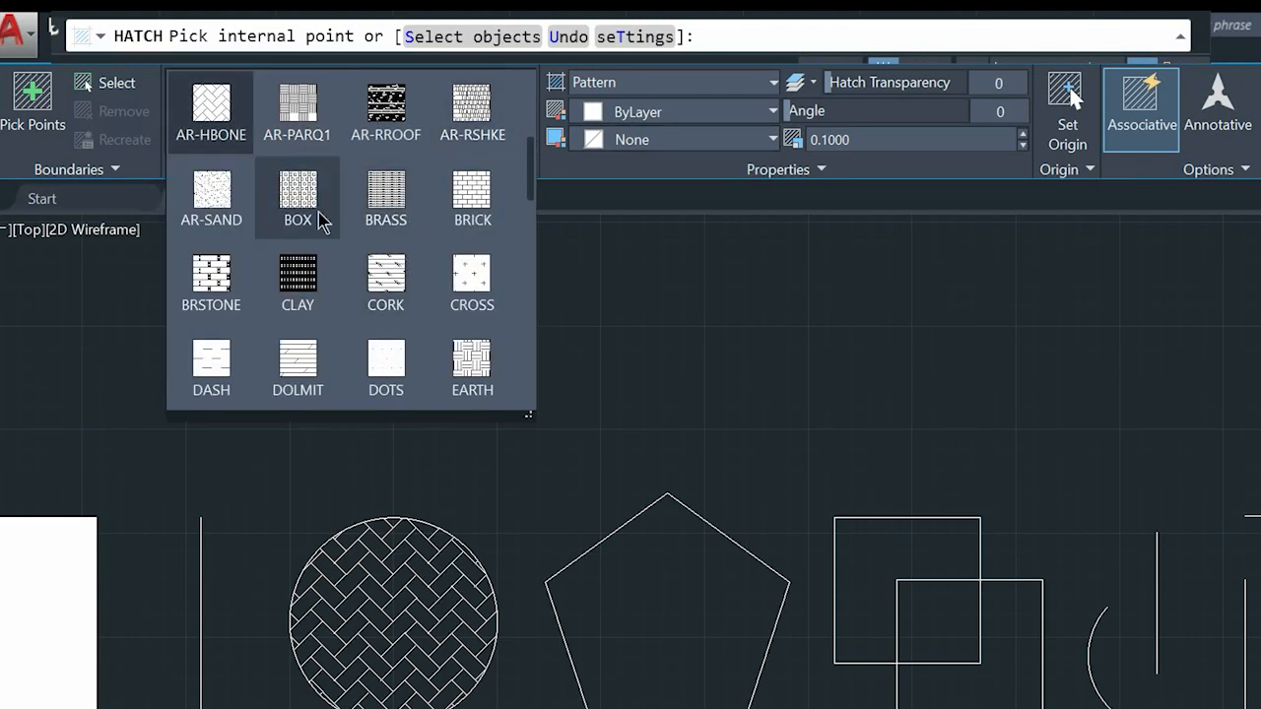
scroll(327, 217, down, 1)
click(472, 281)
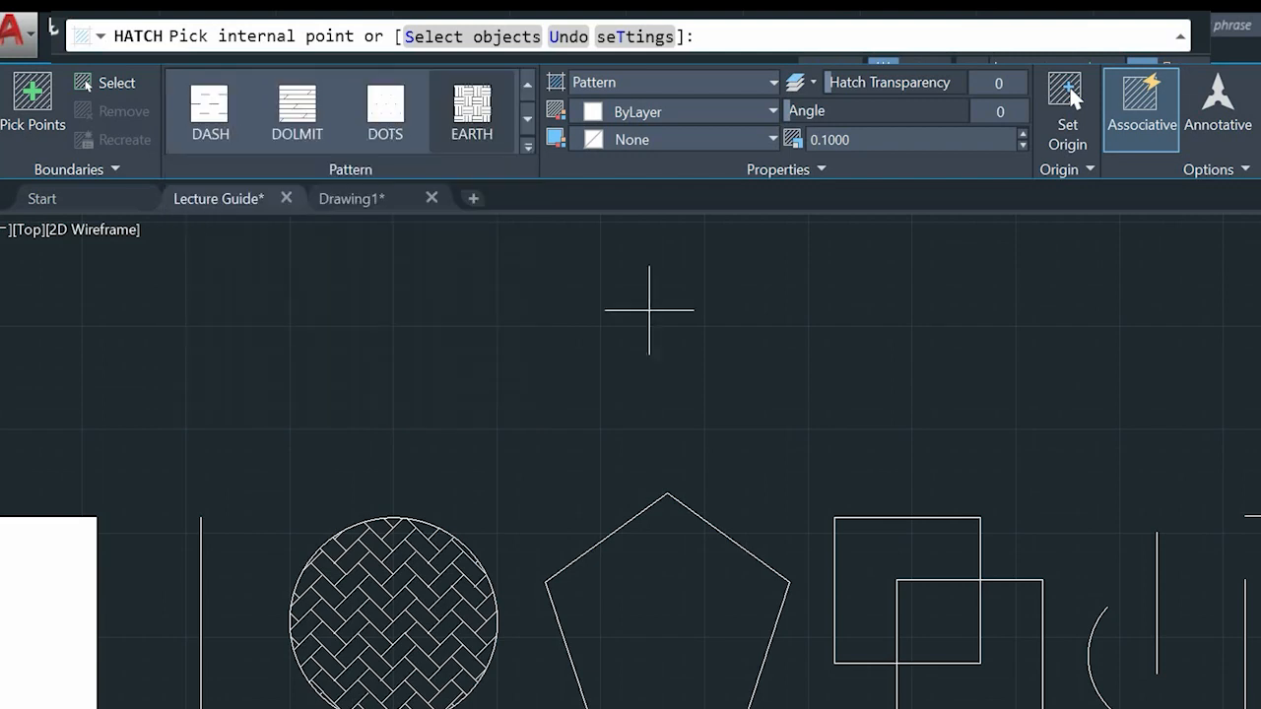
click(659, 582)
click(1023, 135)
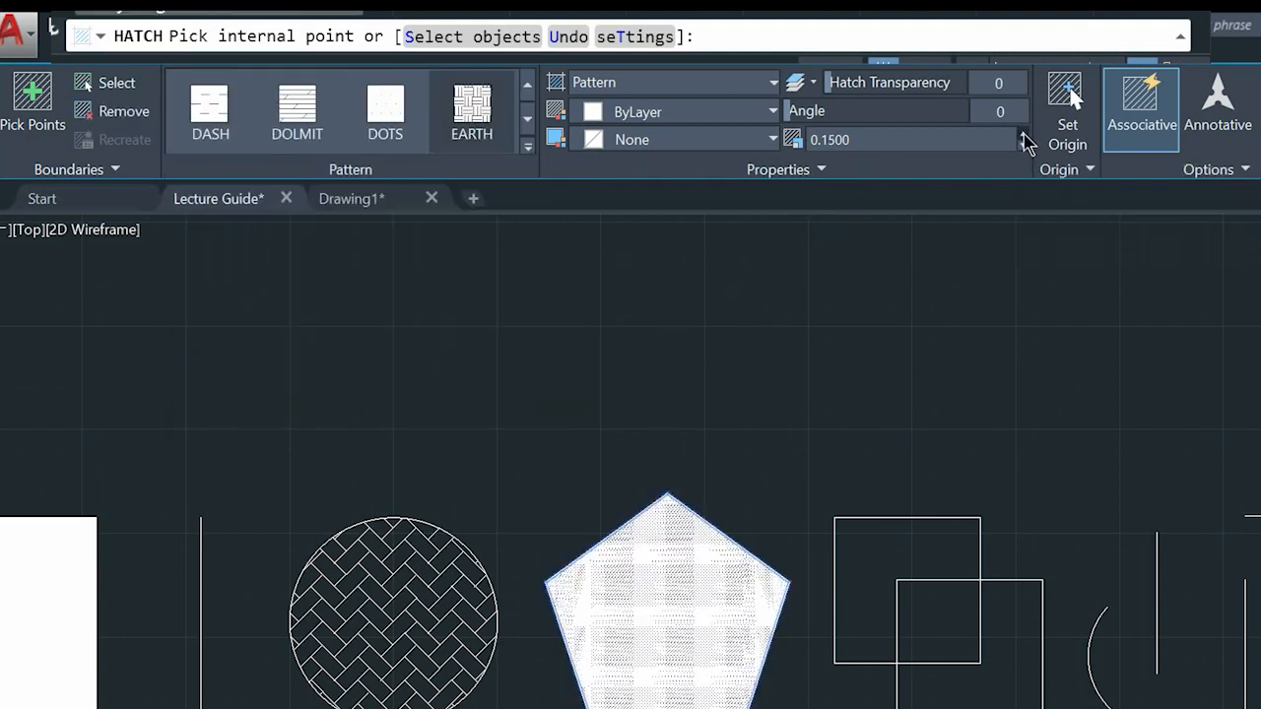
text(1)
key(Return)
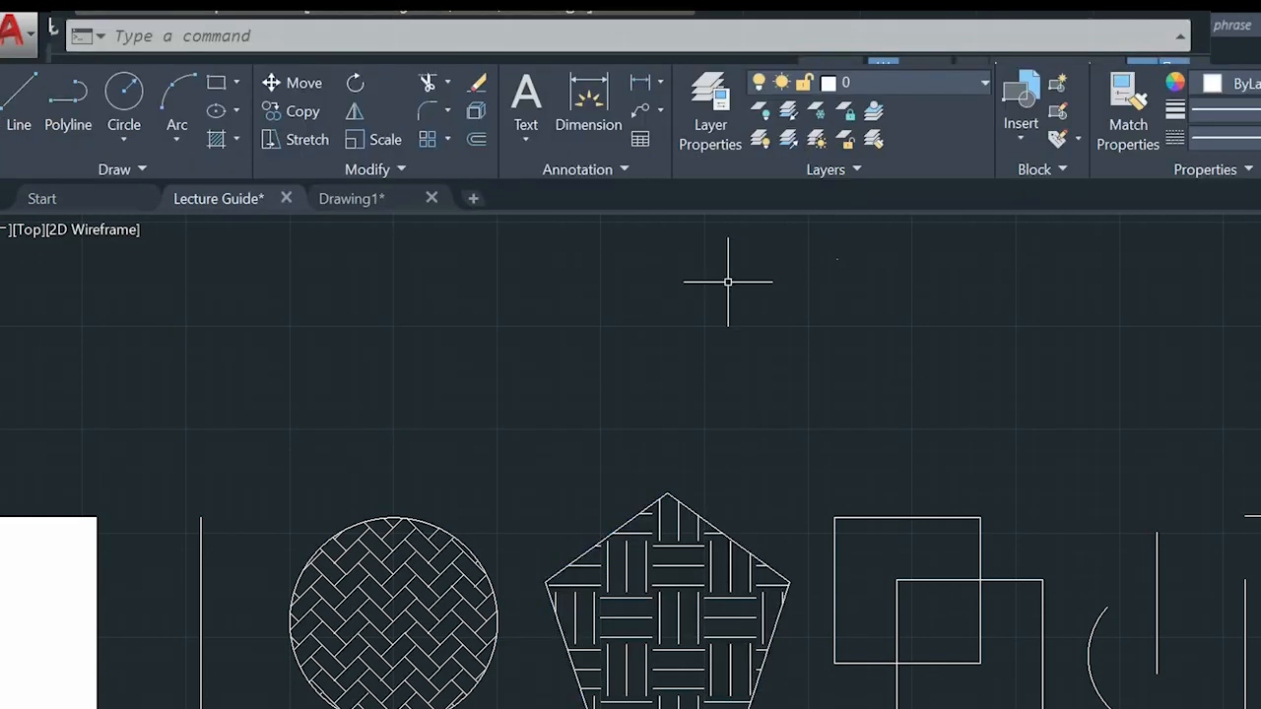
Start a hatch with the DOLMIT pattern and pick inside the upper-left square of the overlapping pair
key(Return)
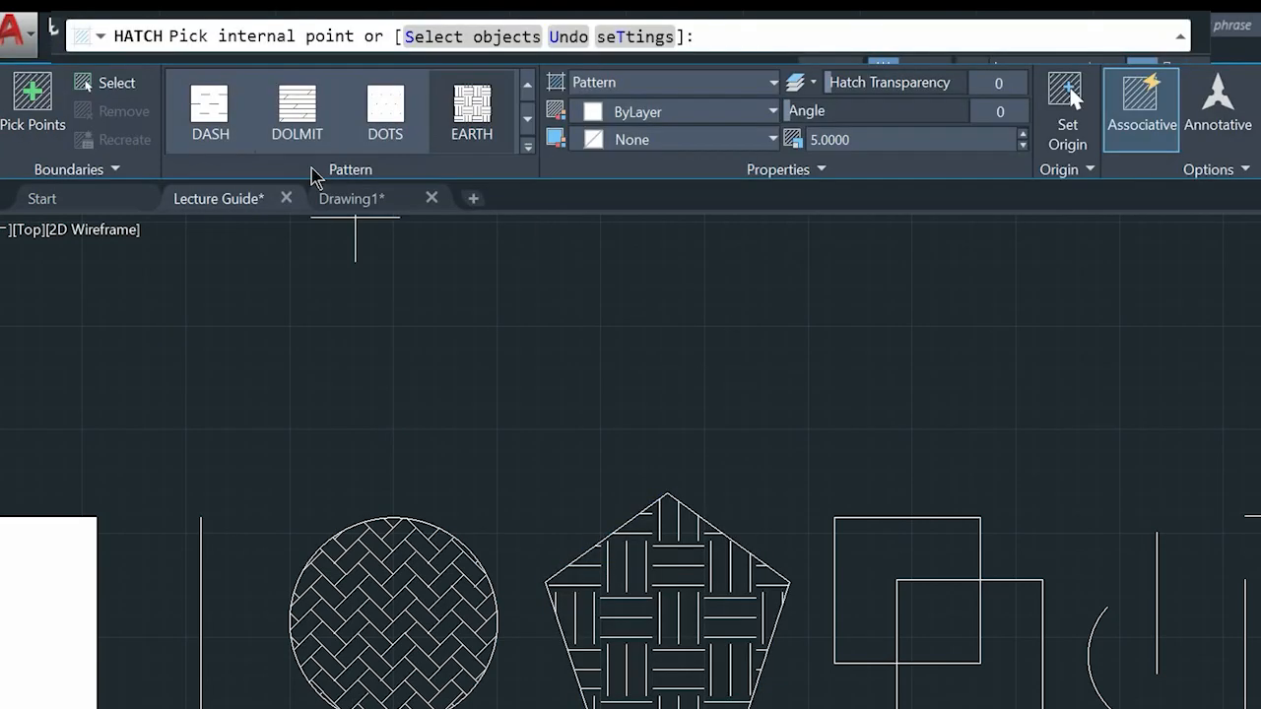
click(290, 139)
click(886, 535)
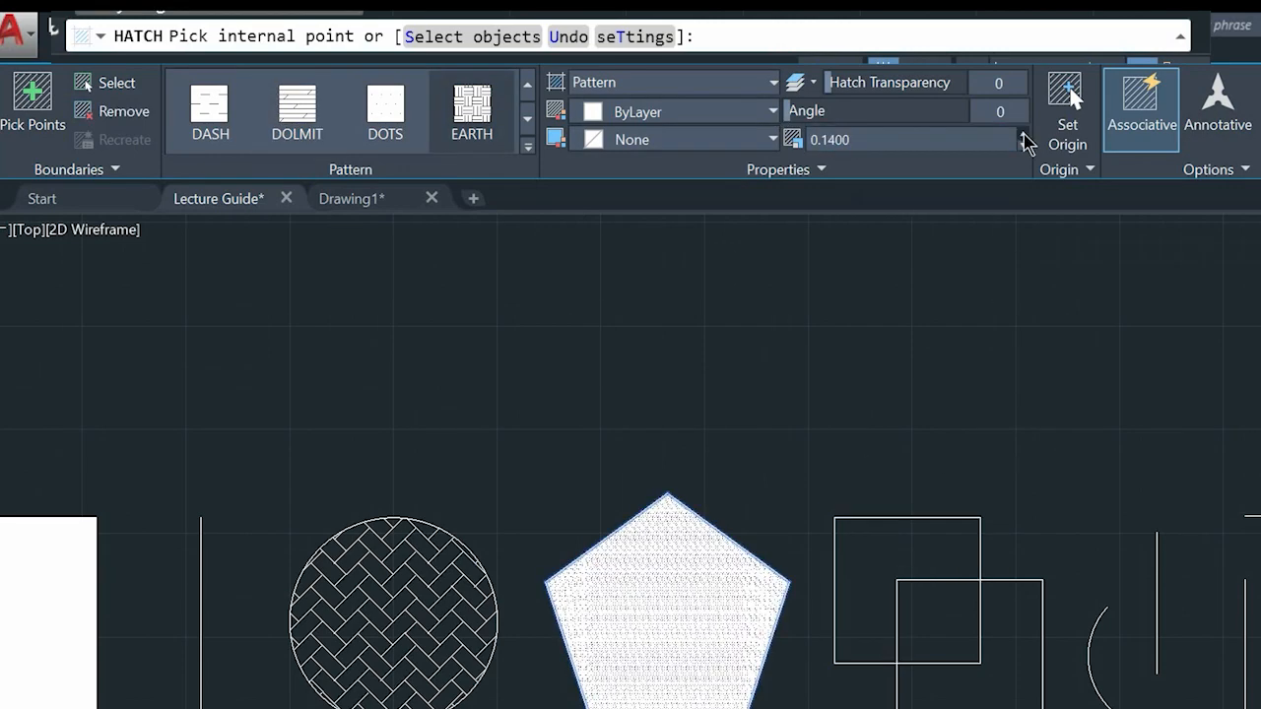
Enlarge the EARTH pattern in the pentagon, trying a hatch scale of 1 and settling on 2
click(1023, 135)
click(1023, 135)
click(1023, 135)
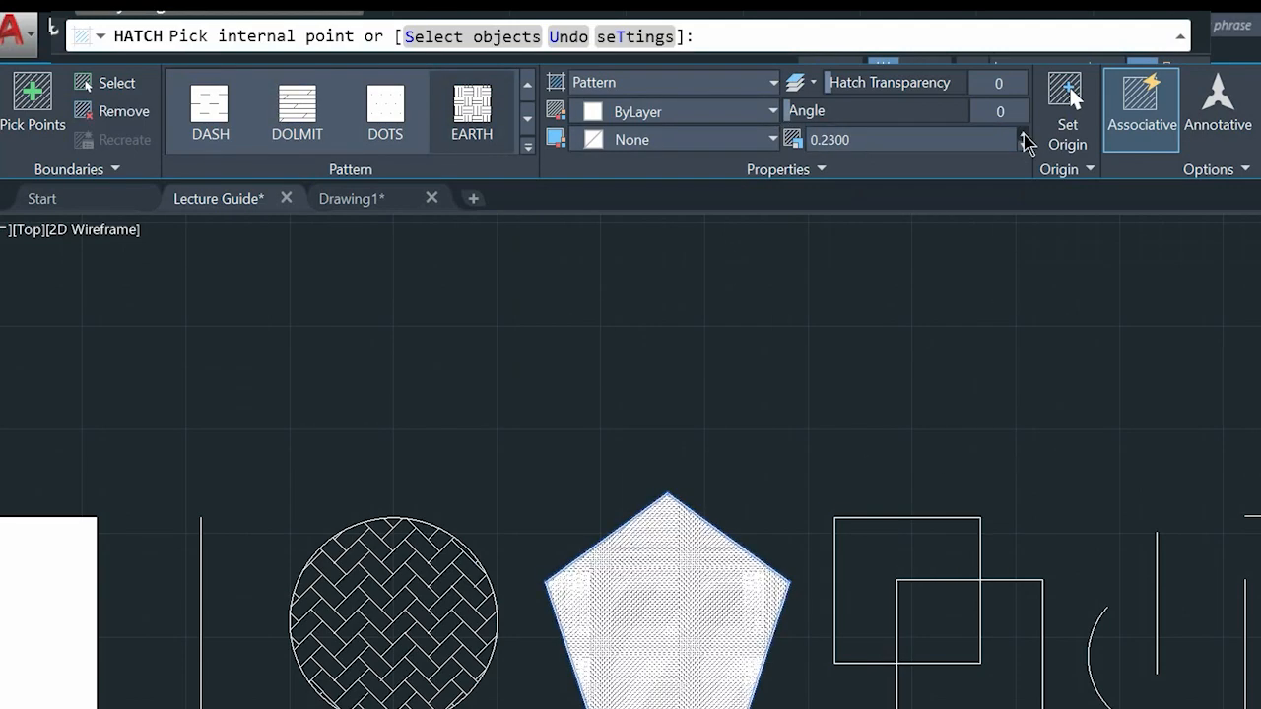
click(1023, 135)
text(1)
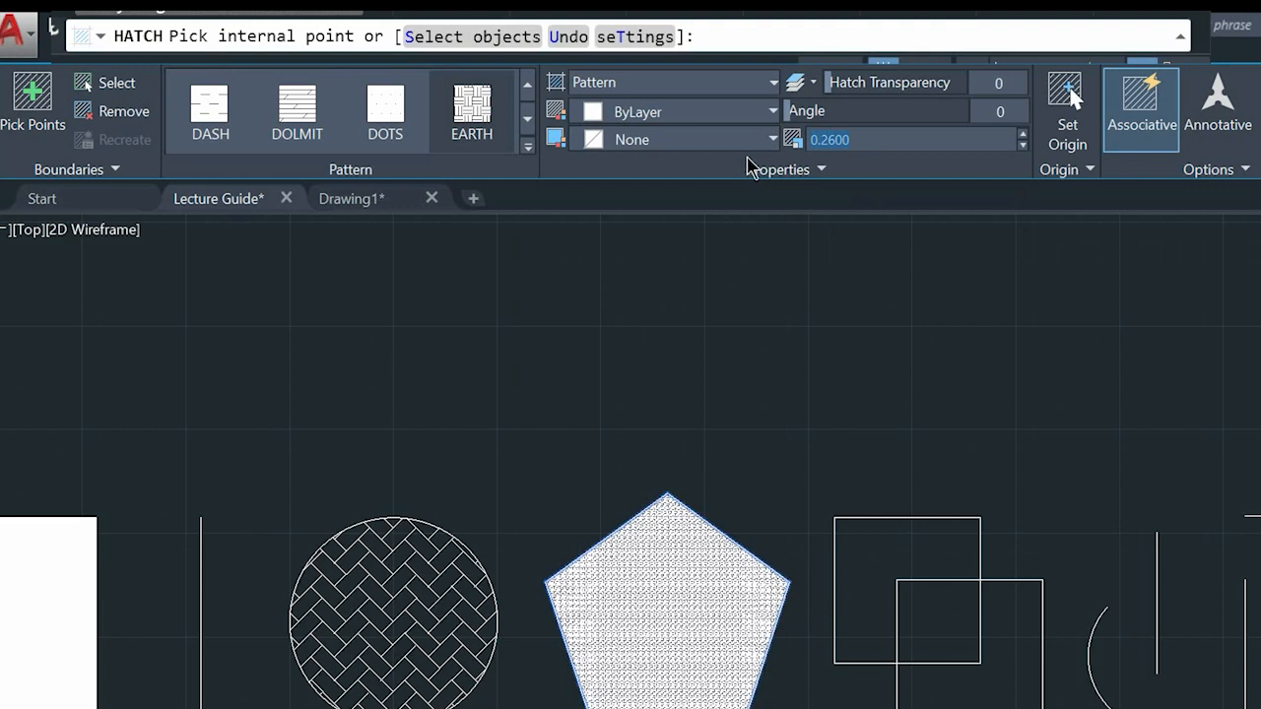
key(Return)
drag(869, 140, 732, 137)
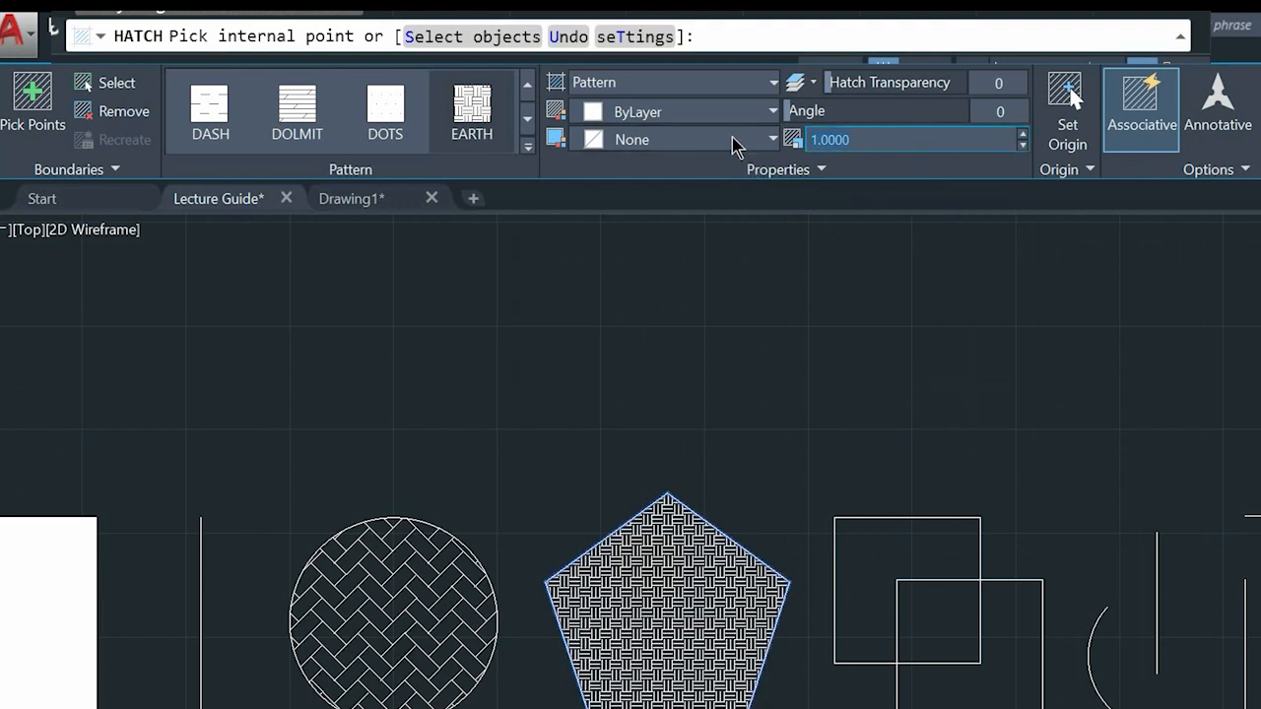
text(2)
key(Return)
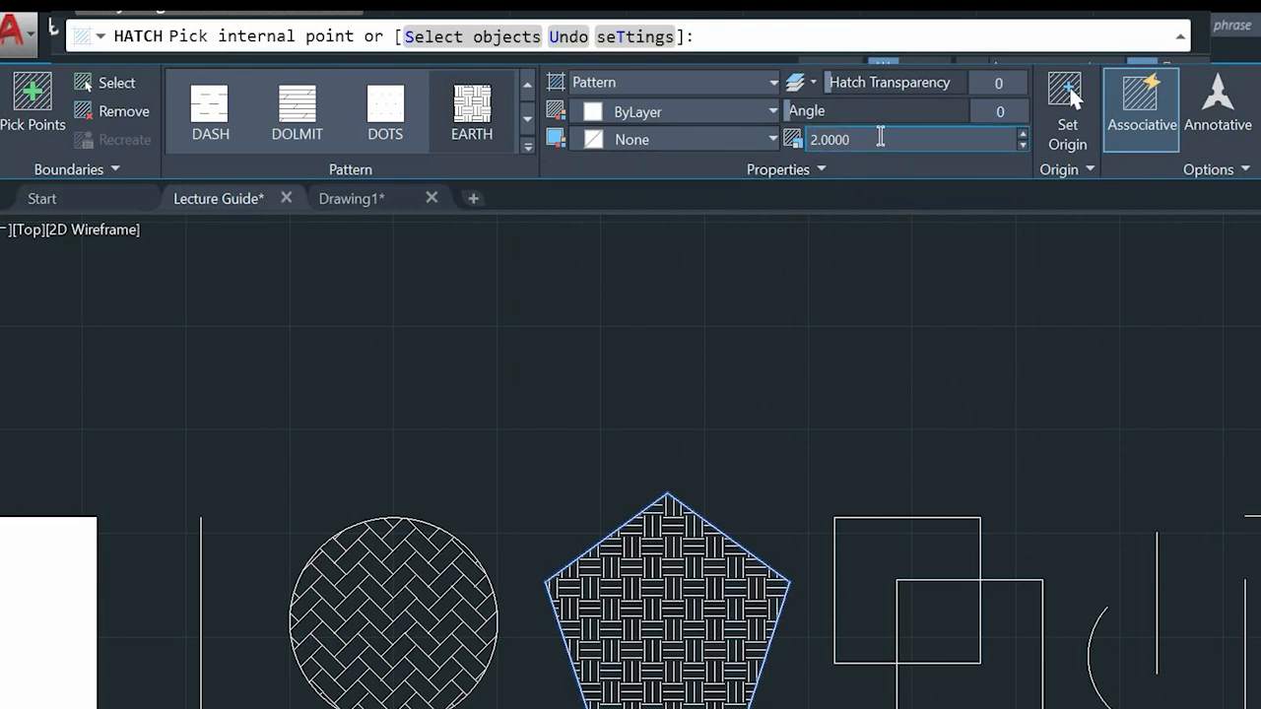
Set the scale of the pentagon's EARTH hatch to 5 and finish that hatch
text(5)
key(Return)
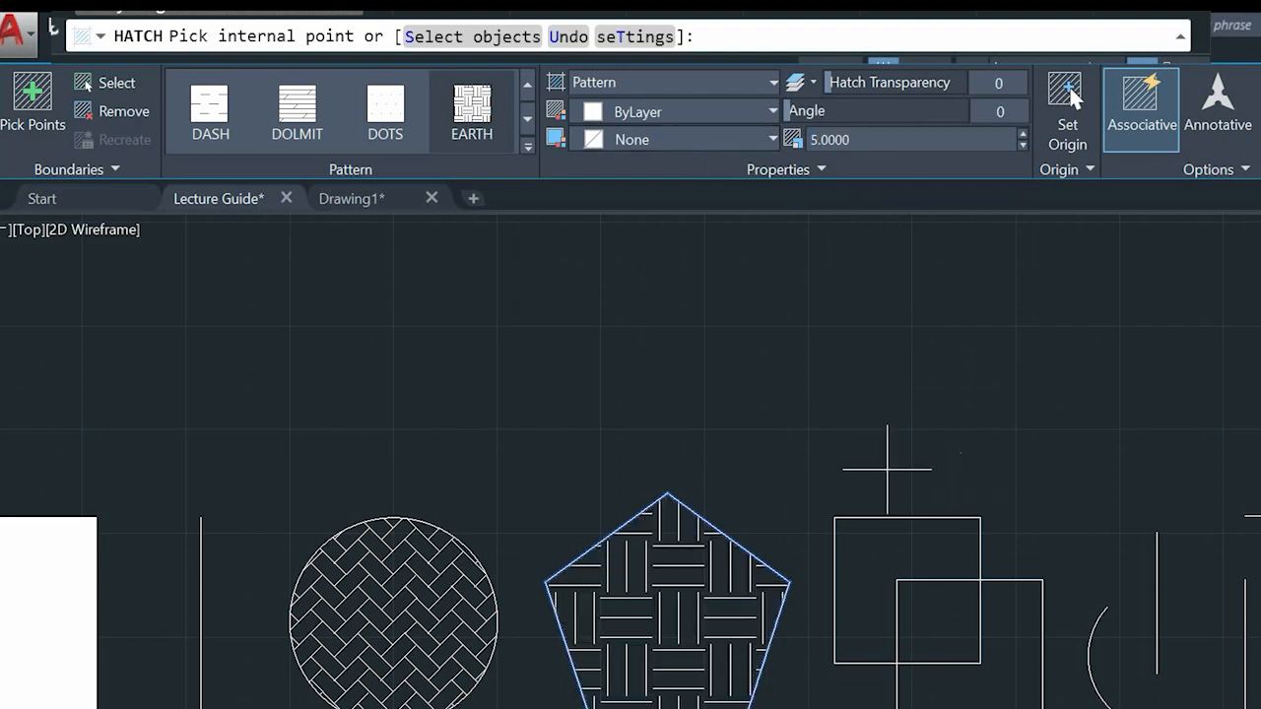
click(735, 355)
click(1096, 622)
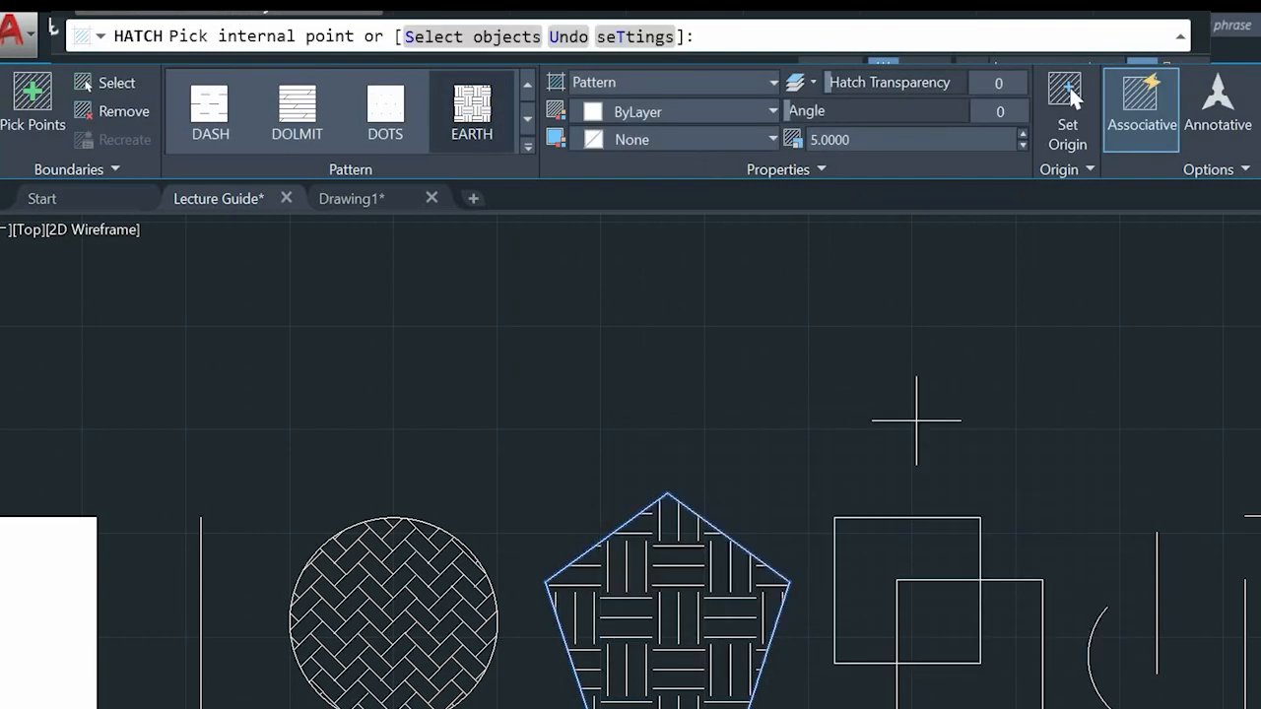
key(Return)
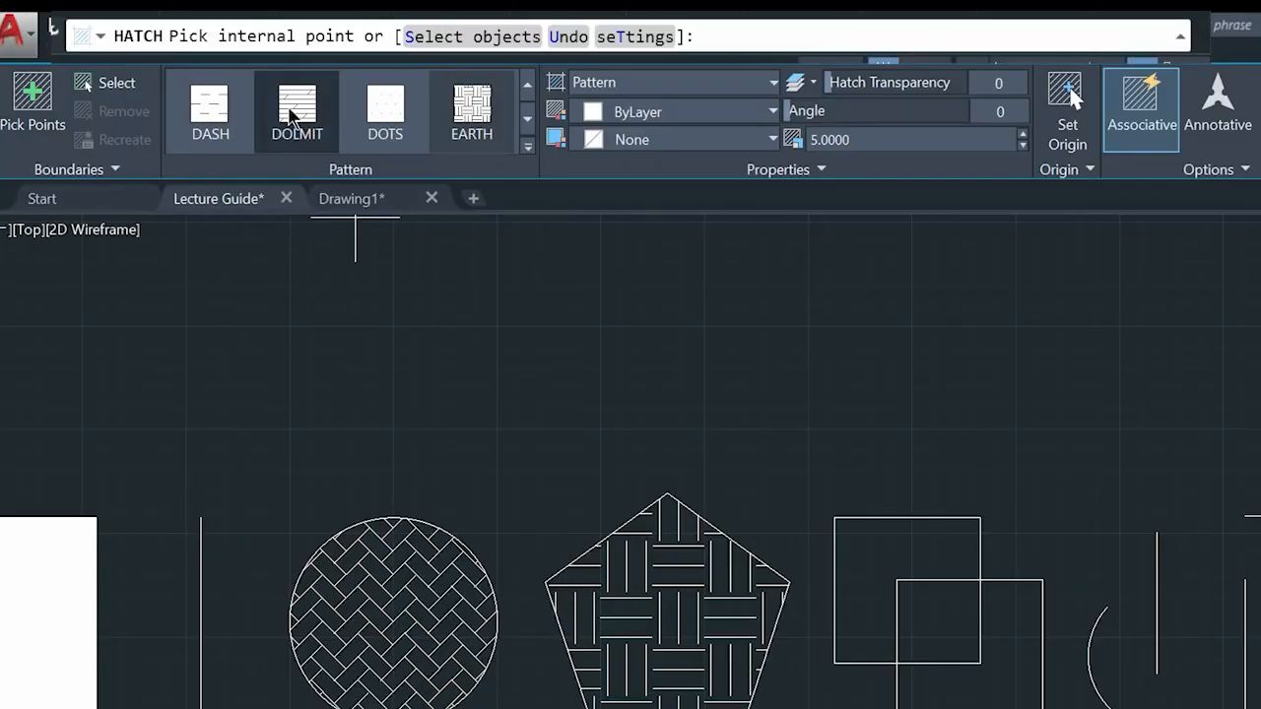
Hatch the non-overlapping L-shaped part of the upper-left square with the DOLMIT pattern at a scale of 1
click(297, 147)
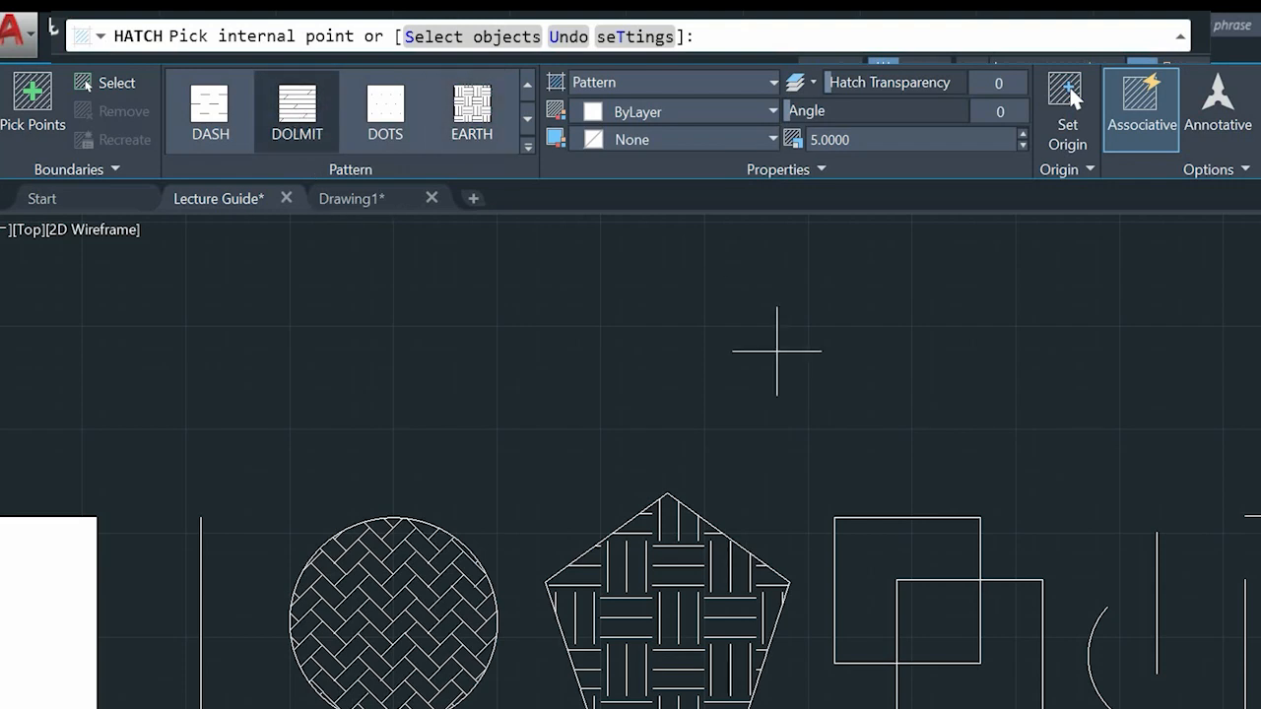
click(873, 548)
click(937, 144)
text(1)
key(Return)
scroll(931, 542, up, 1)
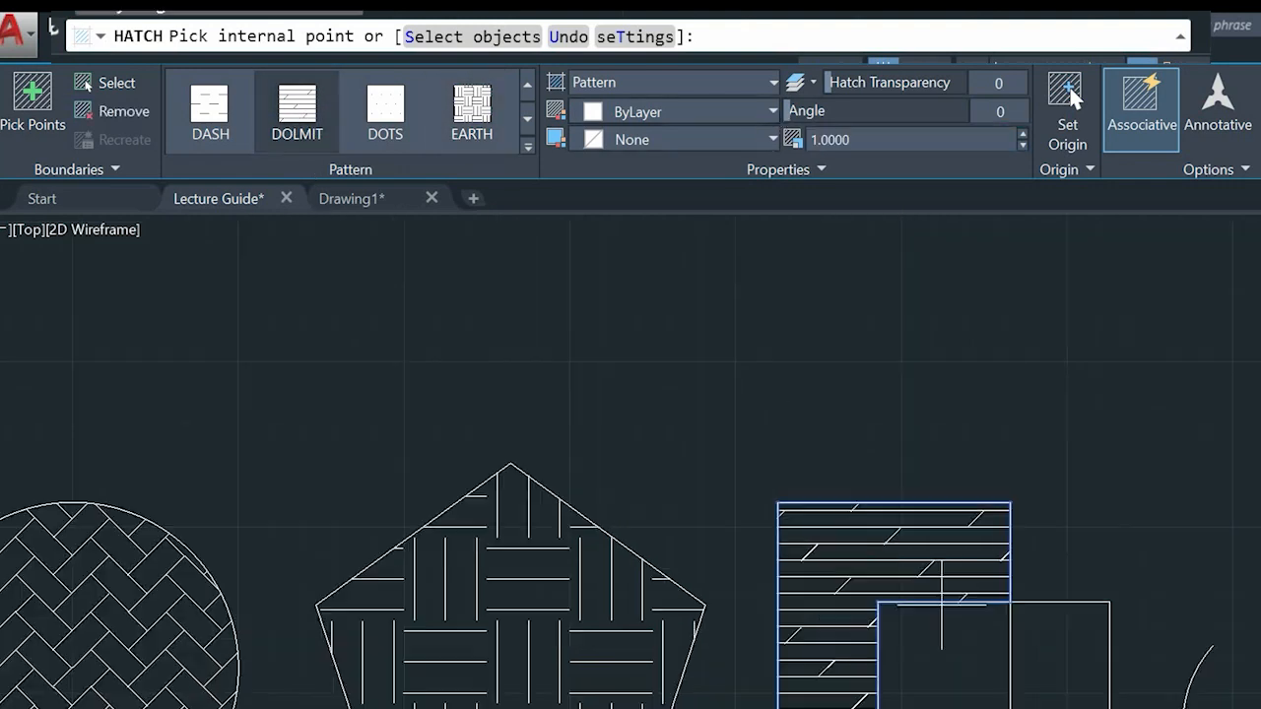
scroll(942, 603, up, 2)
click(1005, 690)
key(Return)
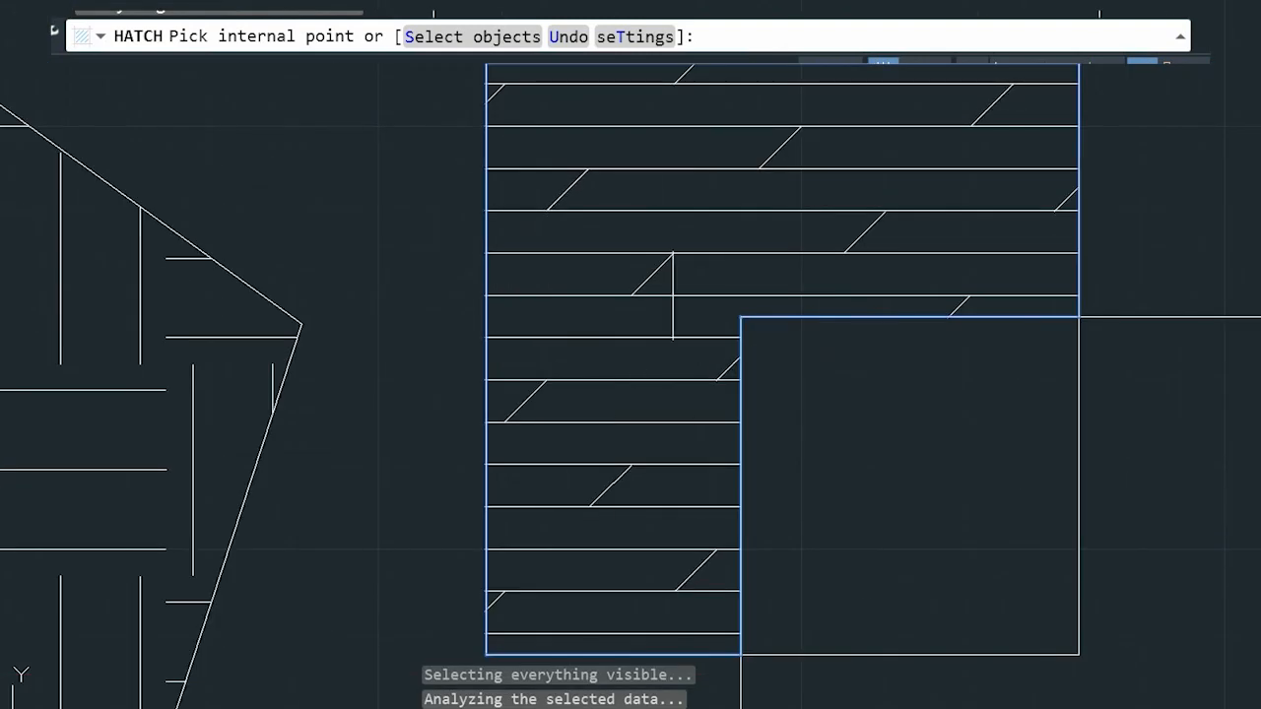
scroll(673, 295, down, 2)
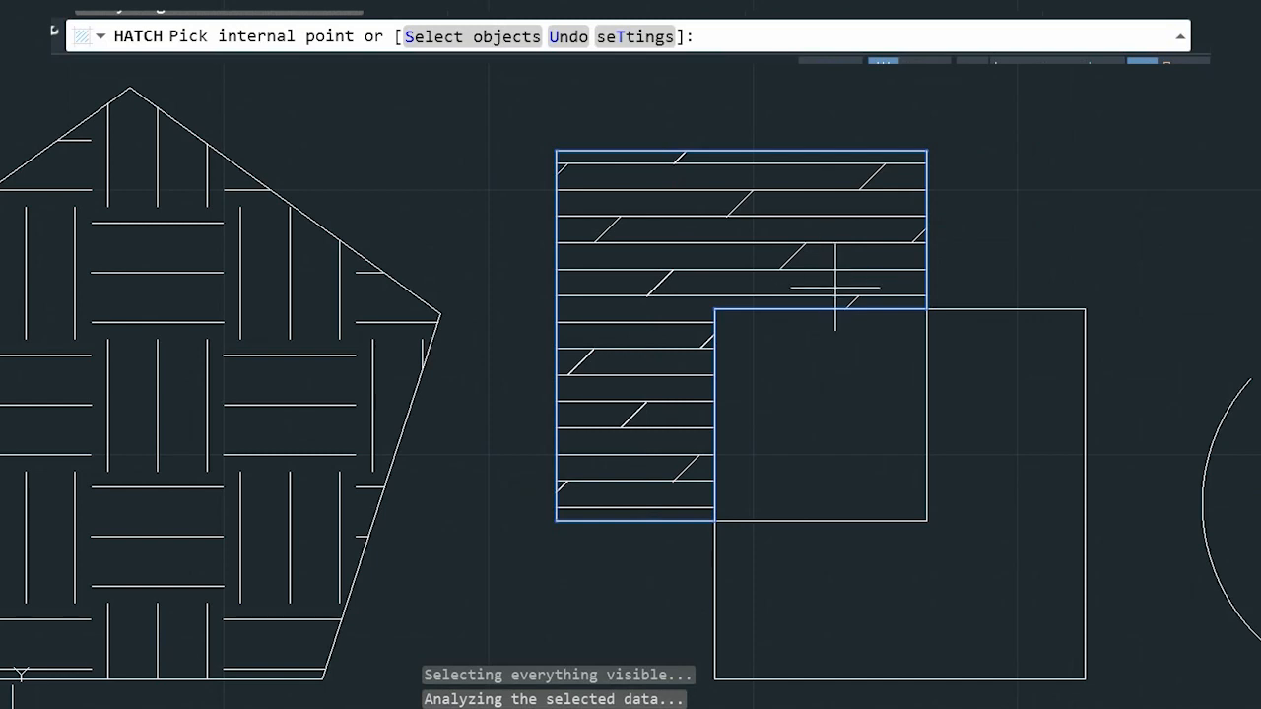
click(1014, 480)
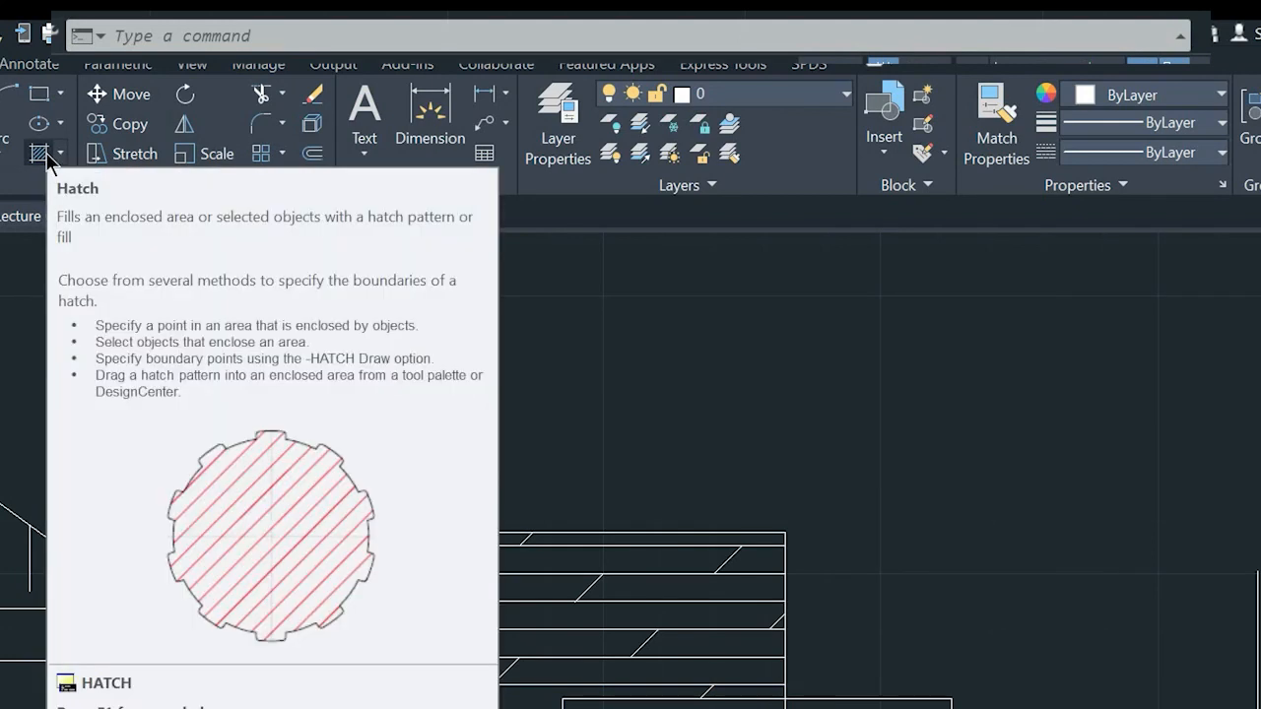
Fill the non-overlapping L-shaped part of the lower-right square with the GR_LINEAR gradient
click(42, 155)
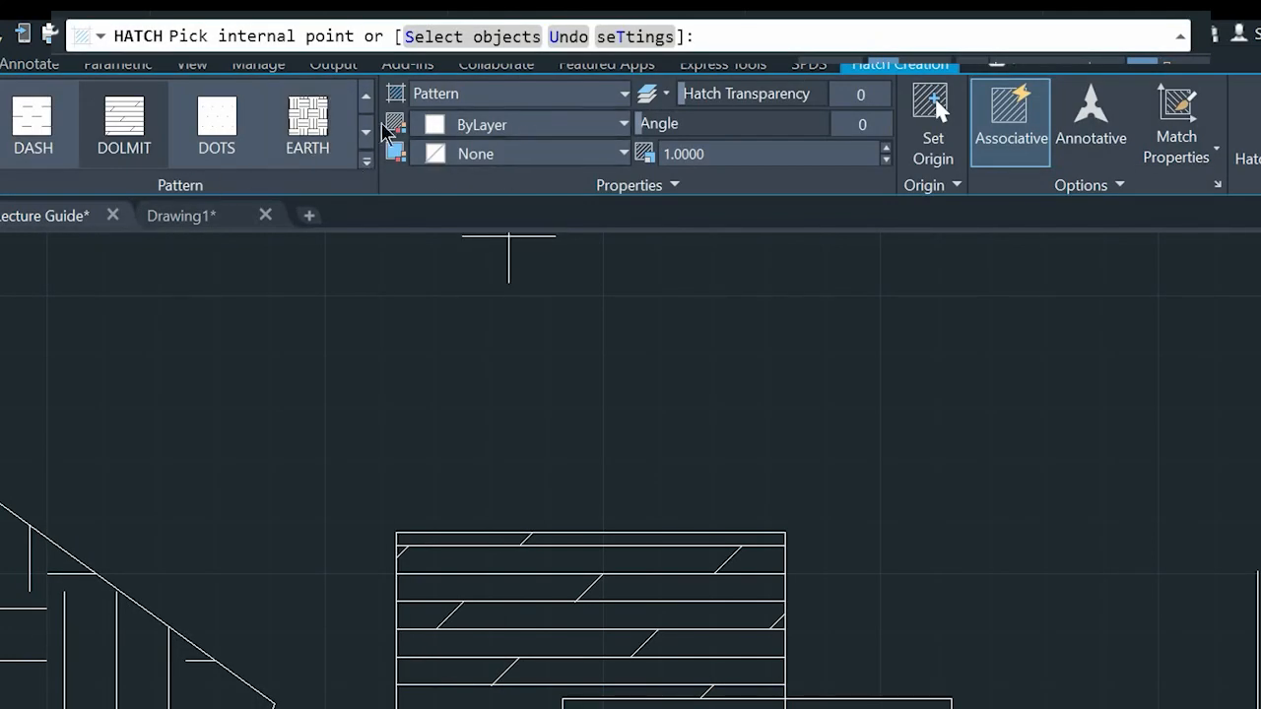
click(367, 161)
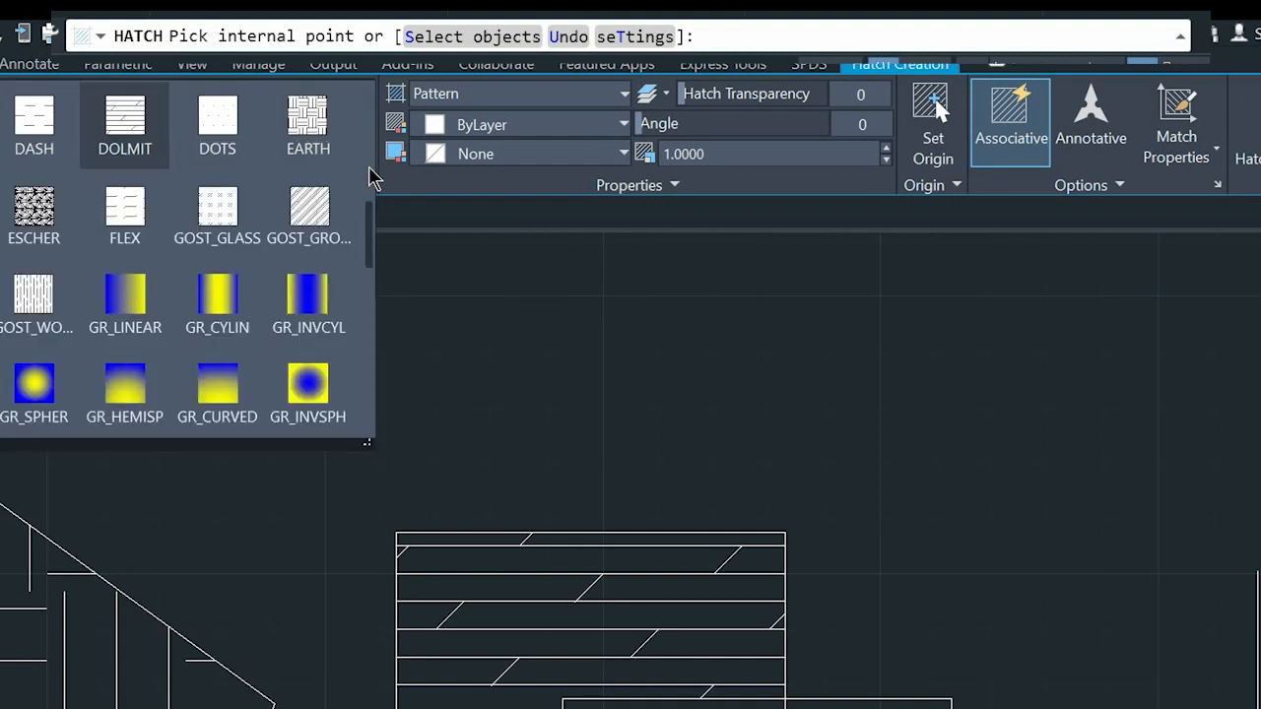
click(134, 300)
middle_drag(681, 423, 470, 246)
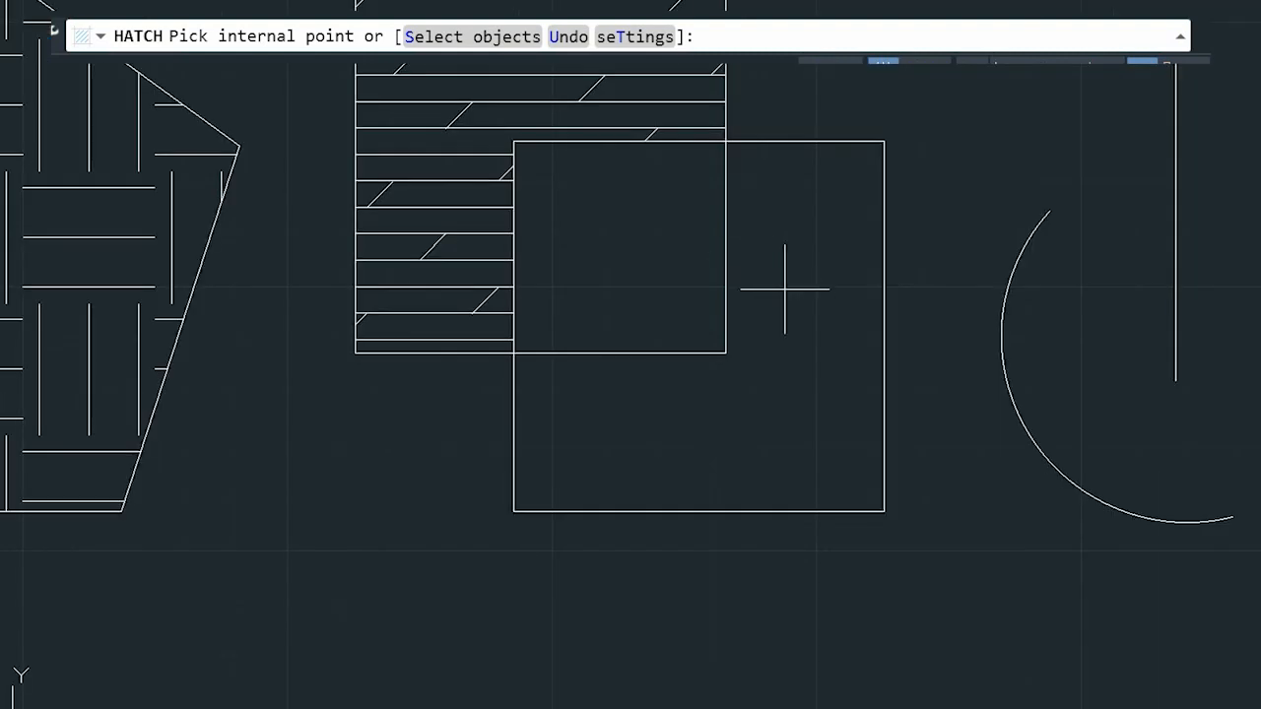
click(785, 290)
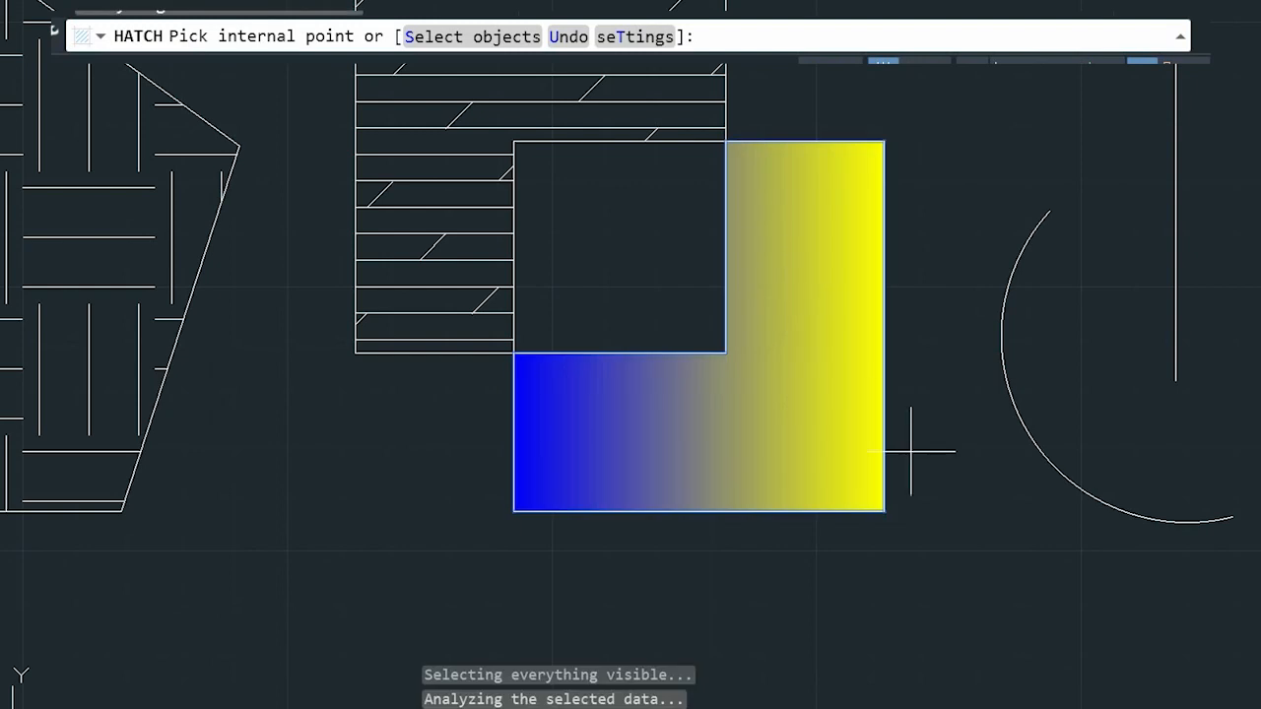